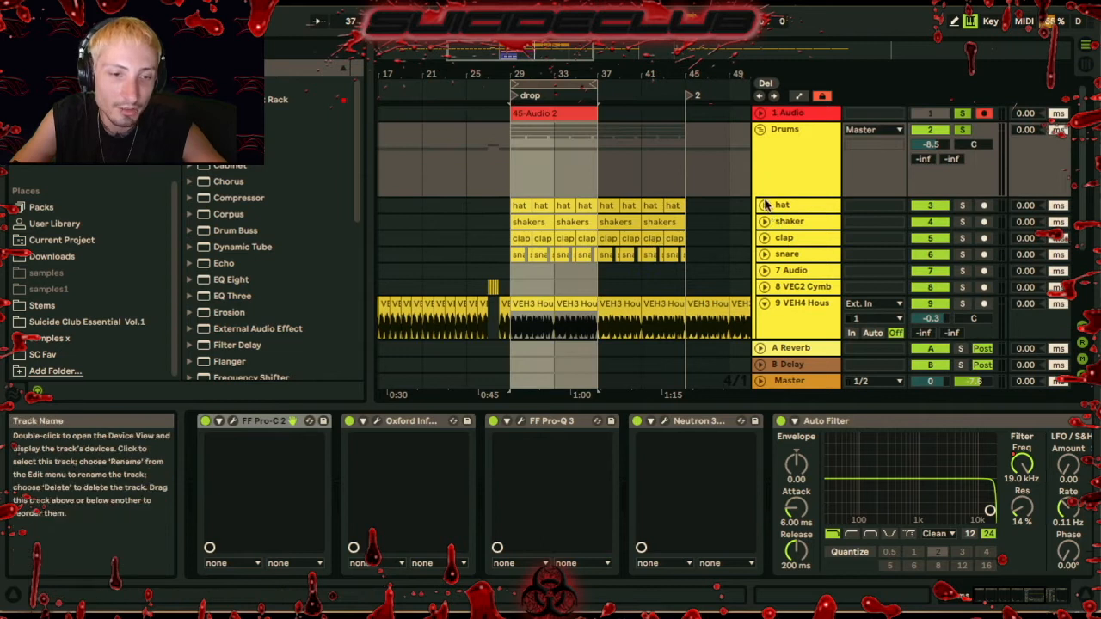
Unfold the hat and shaker tracks inside the Drums group to show their waveforms
left_click(760, 130)
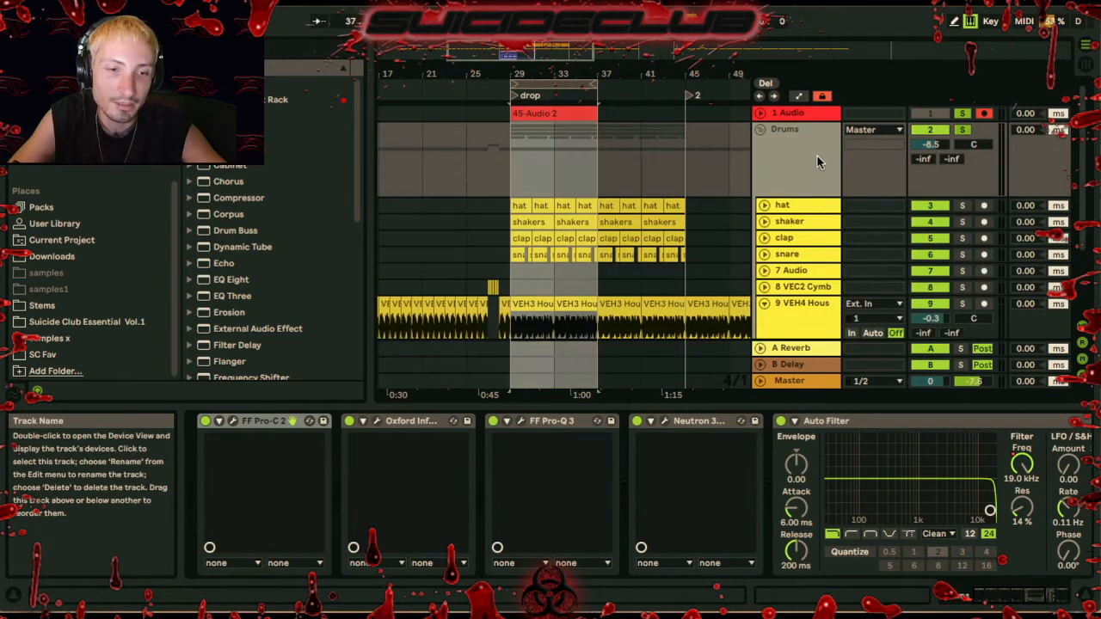
scroll(761, 189, "down", 1)
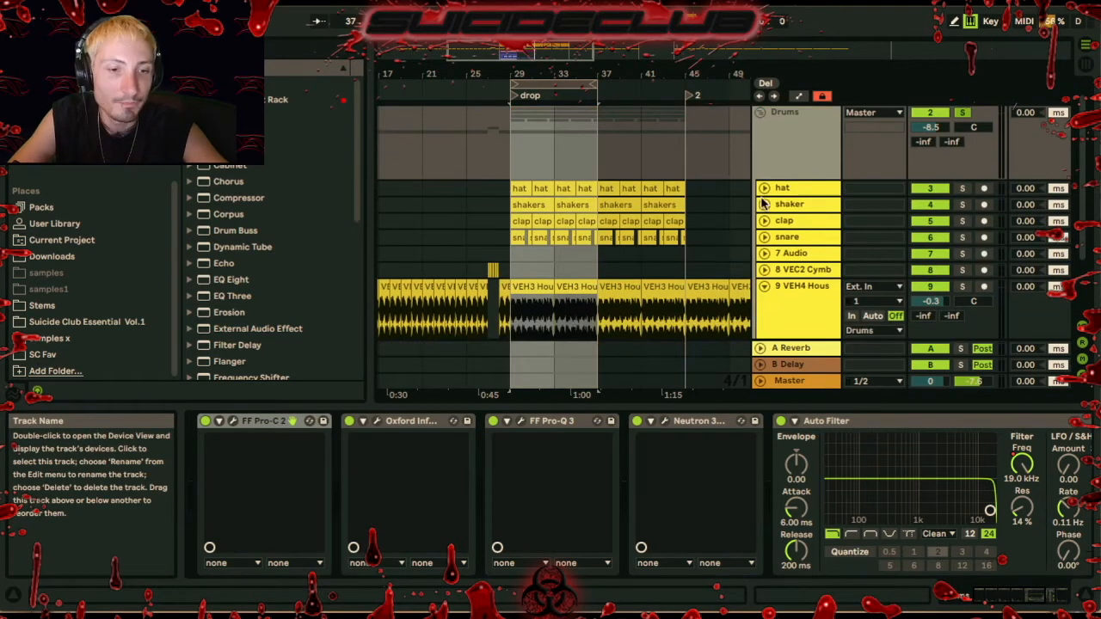
scroll(764, 196, "down", 2)
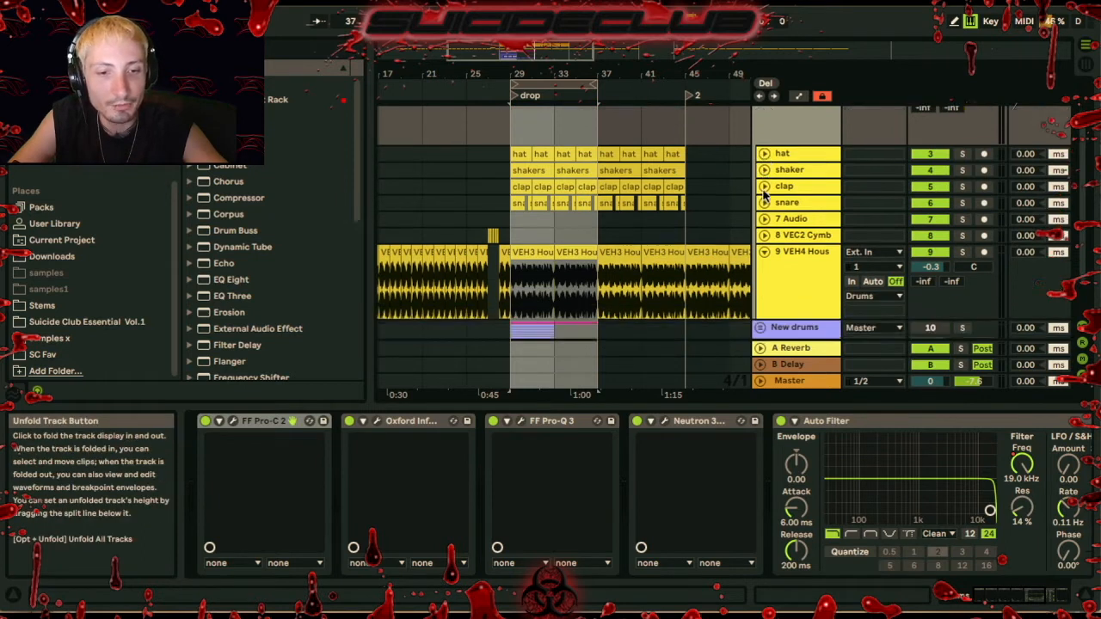
scroll(762, 197, "up", 3)
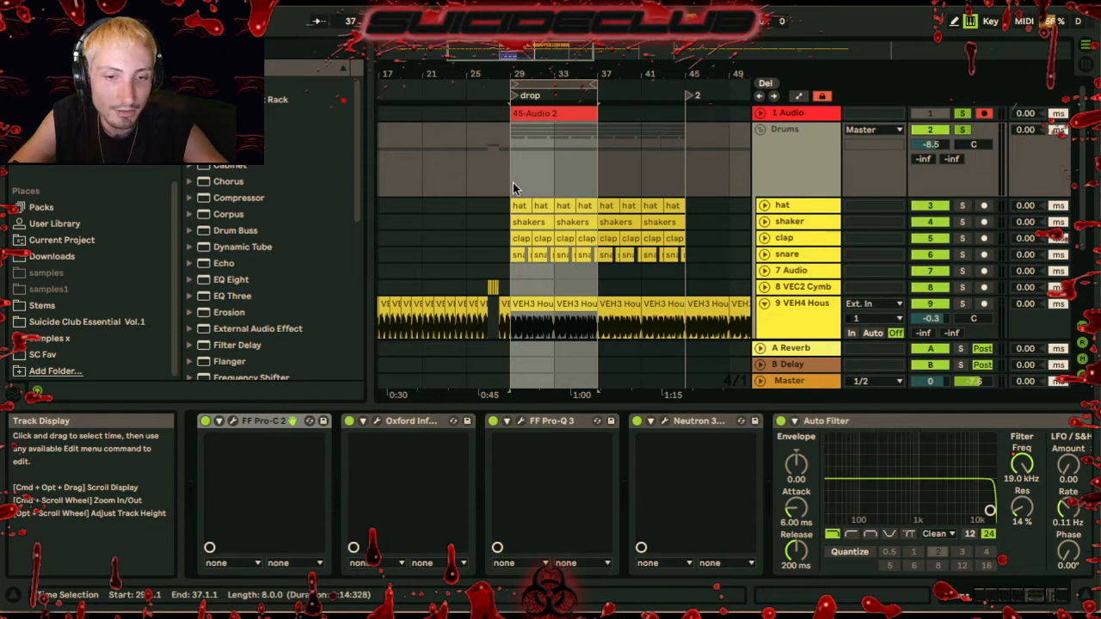
left_click(763, 204)
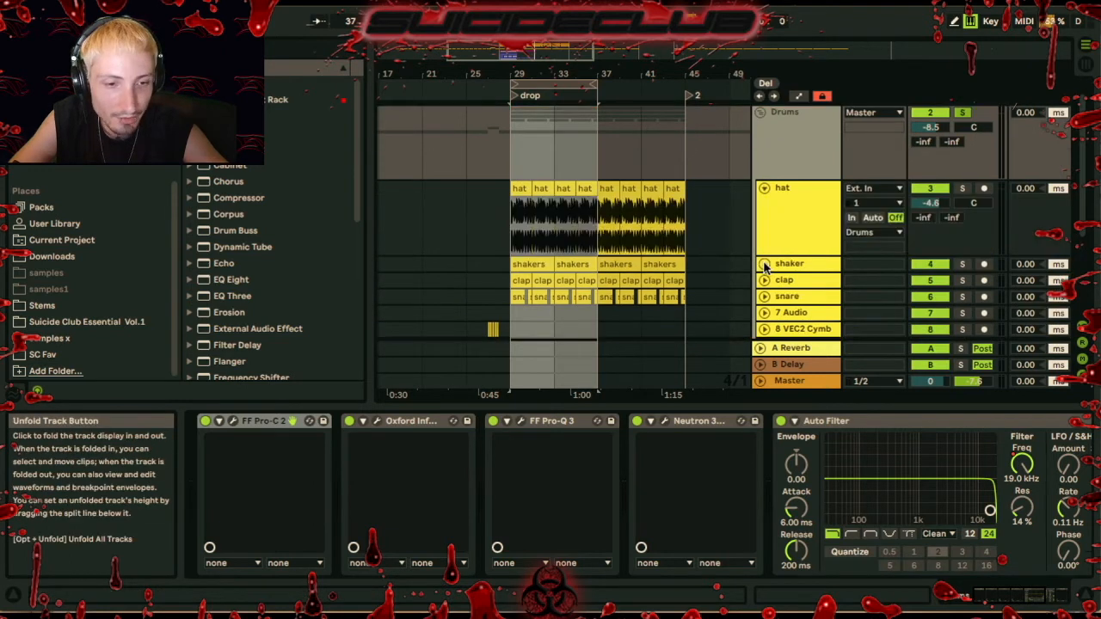
left_click(764, 265)
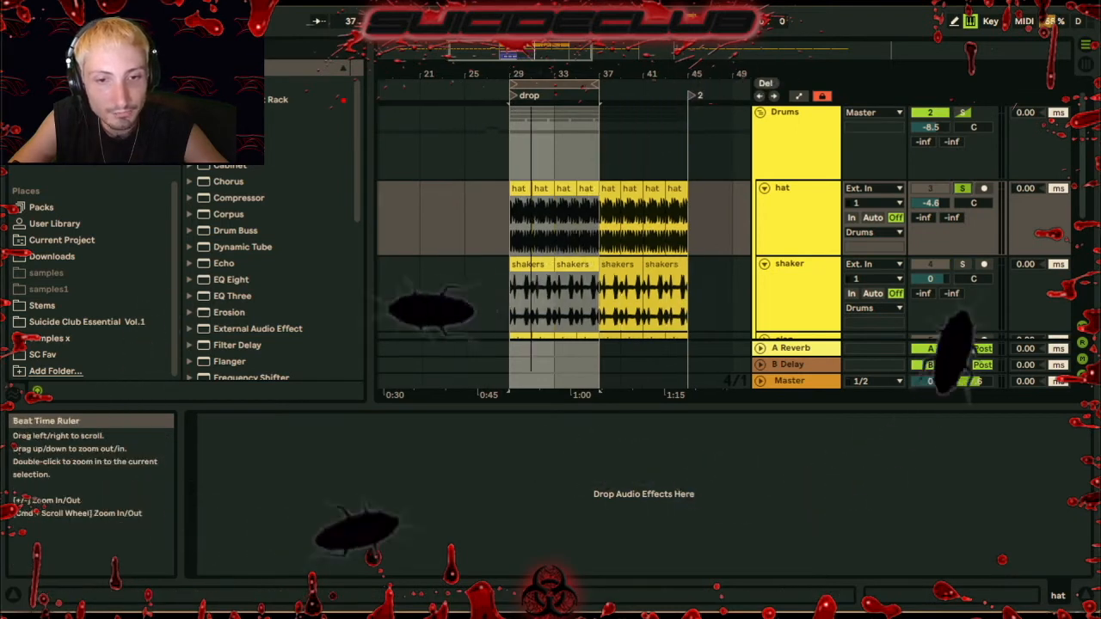
Play the soloed hat loop from the start of the drop at bar 29, with the timeline enlarged around it
double_click(529, 78)
left_click(495, 183)
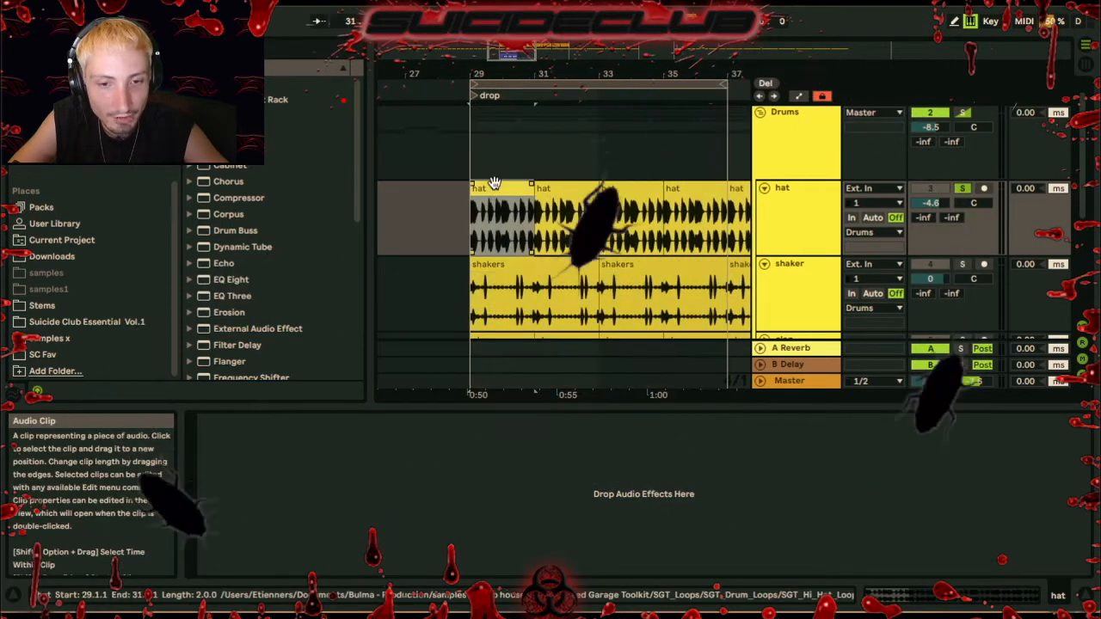
key("space")
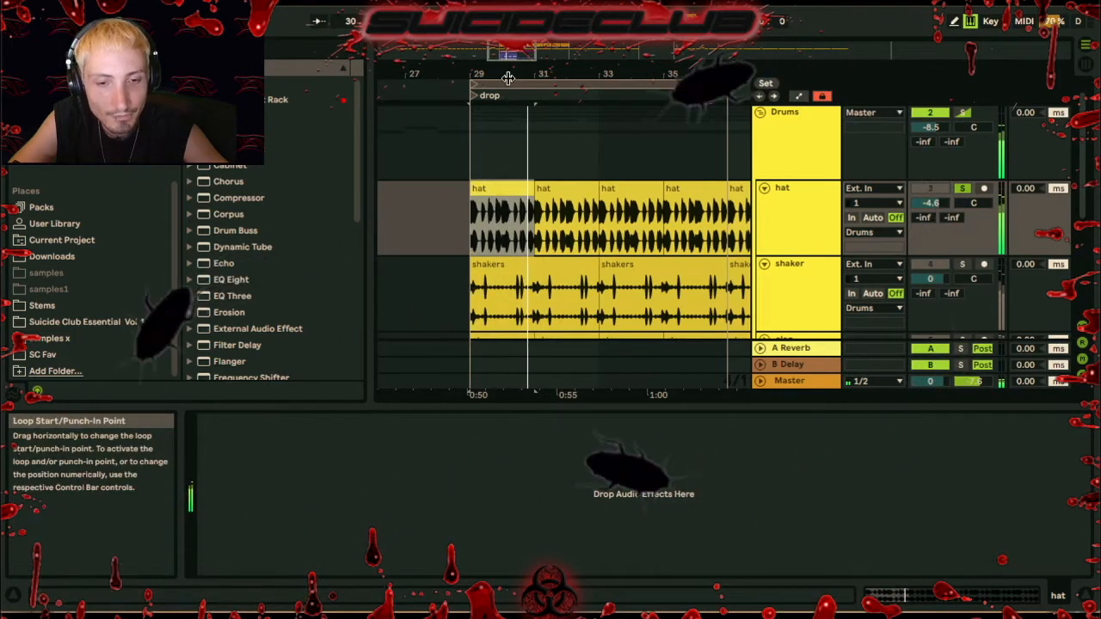
left_click_drag(507, 81, 508, 108)
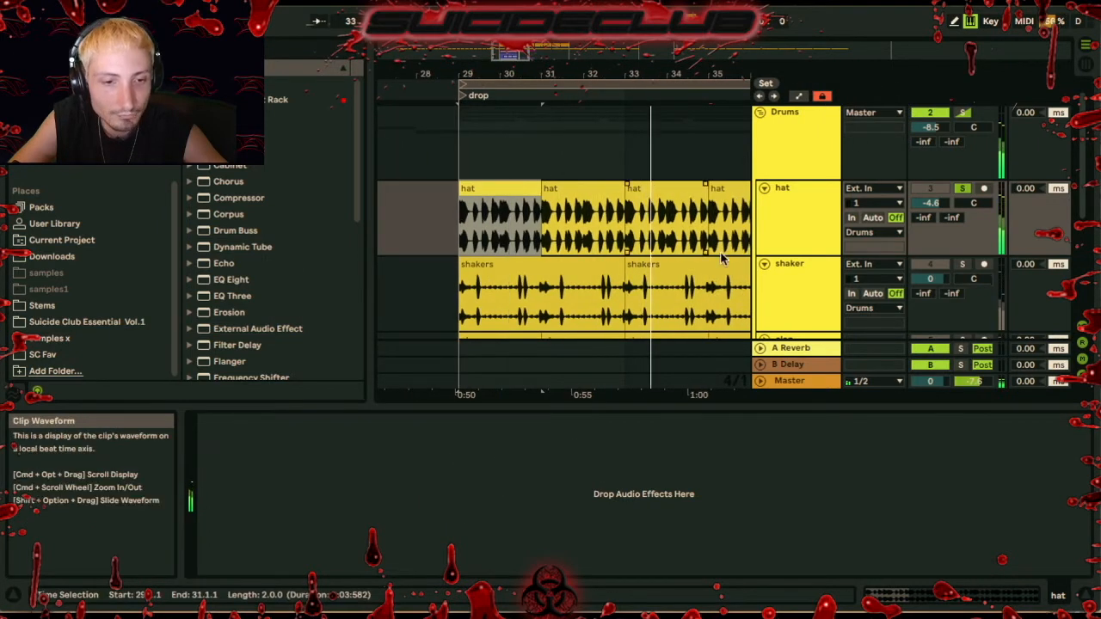
Solo the shaker track instead of the hat and play it from the start of the drop at bar 29
left_click(790, 292)
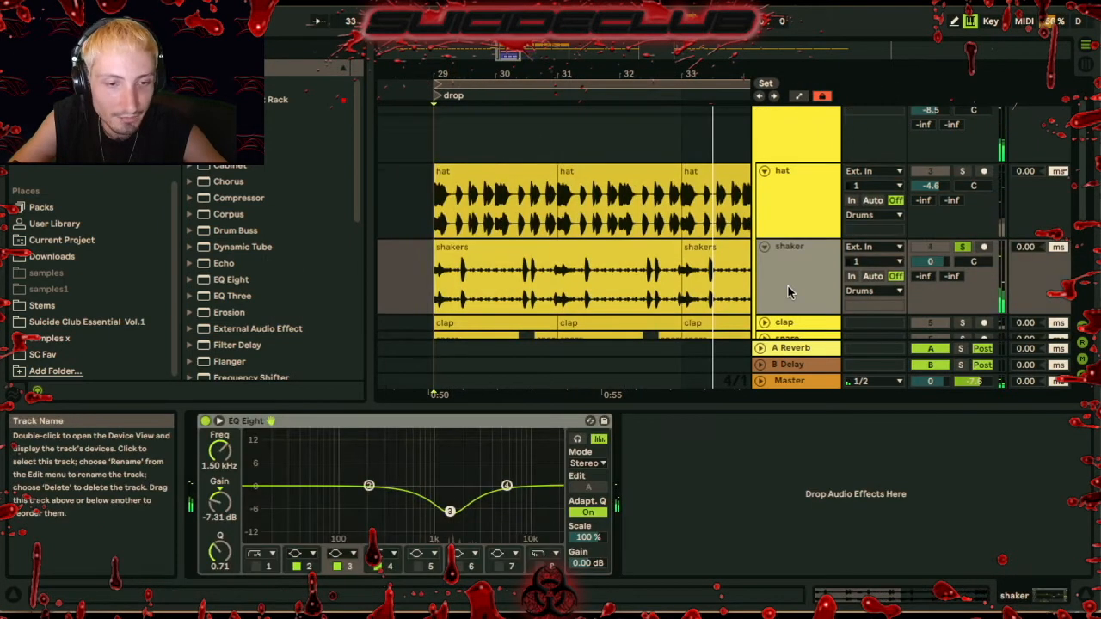
left_click(434, 289)
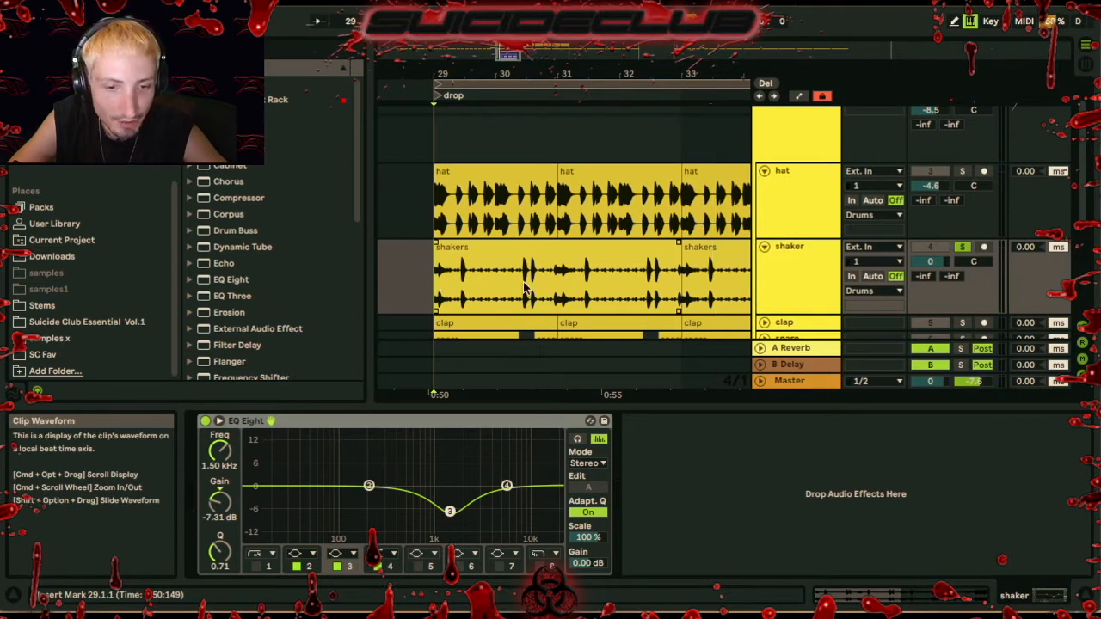
key("space")
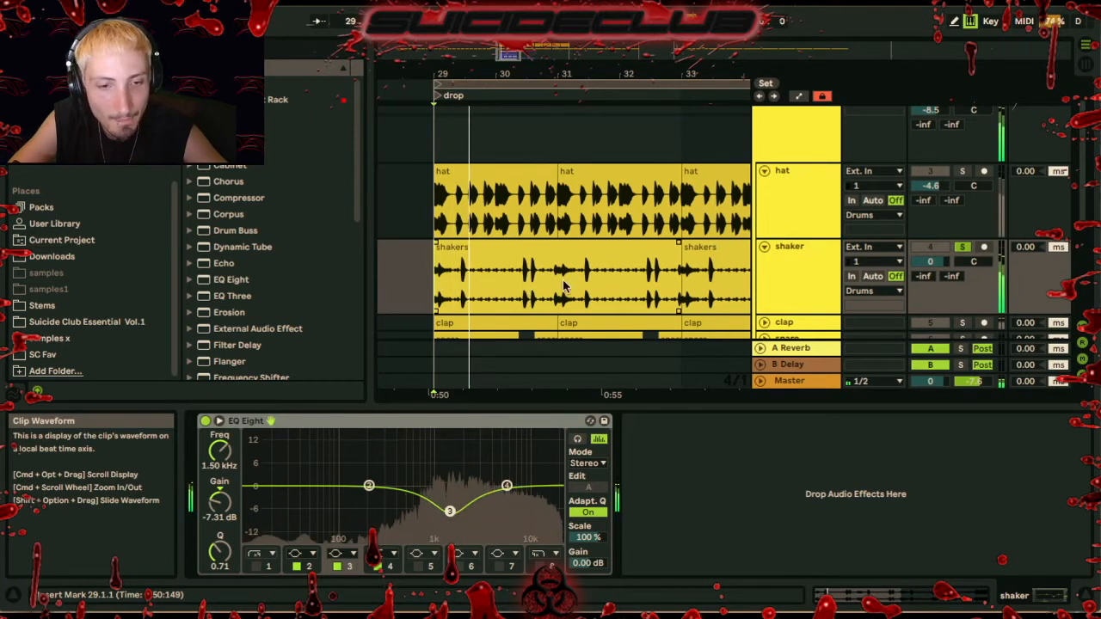
scroll(615, 266, "down", 1)
scroll(615, 266, "down", 1)
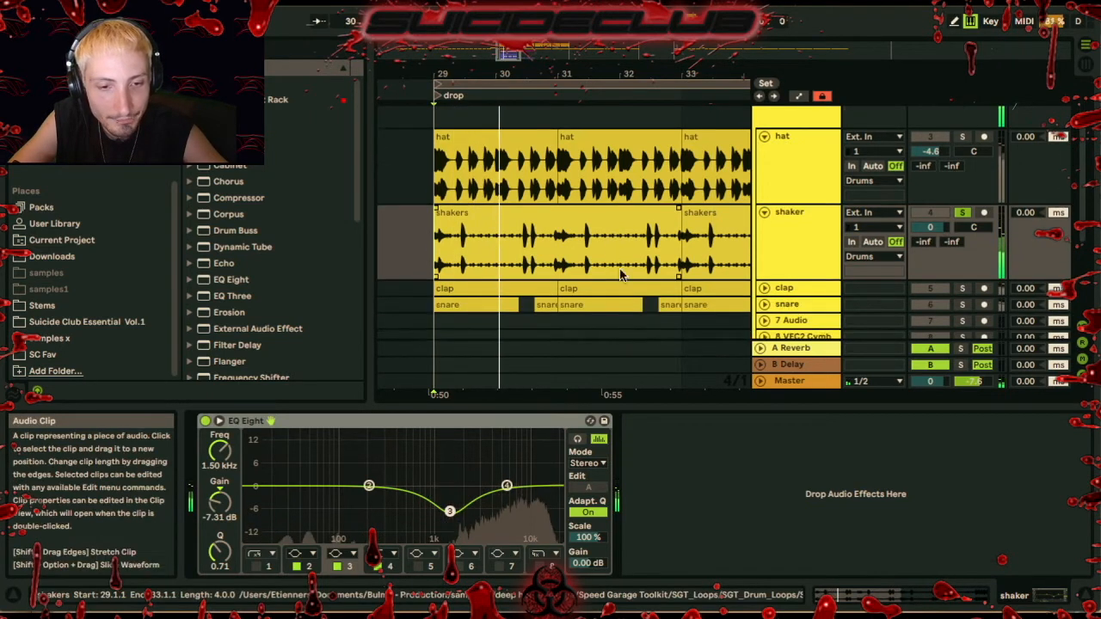
Unfold the clap track and play it soloed from the start of the drop at bar 29
left_click(763, 293)
left_click(783, 277)
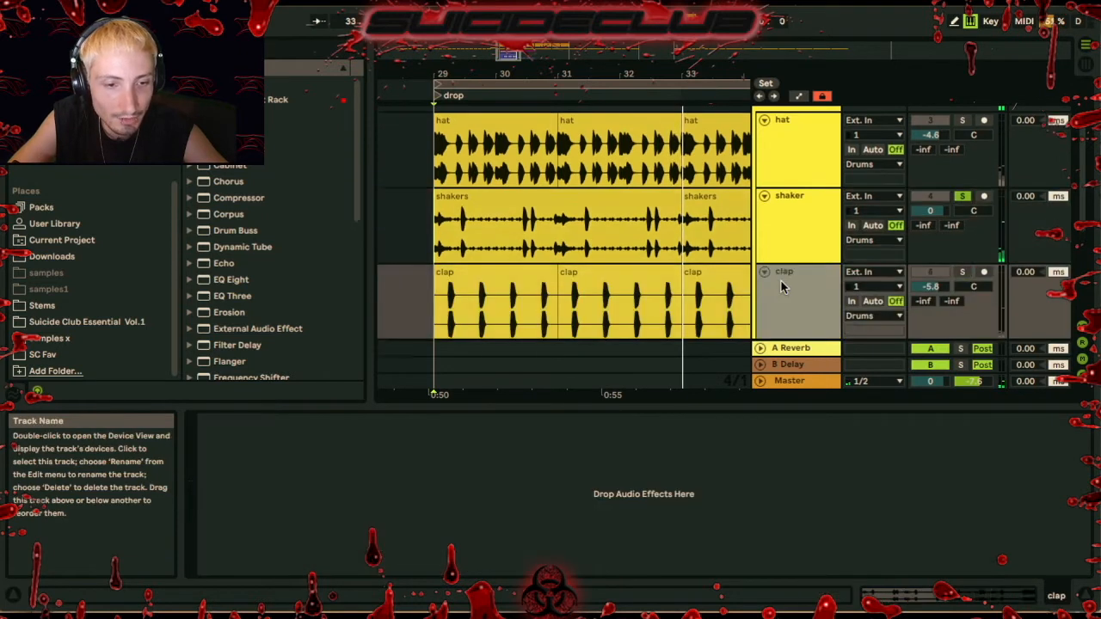
scroll(965, 272, "down", 3)
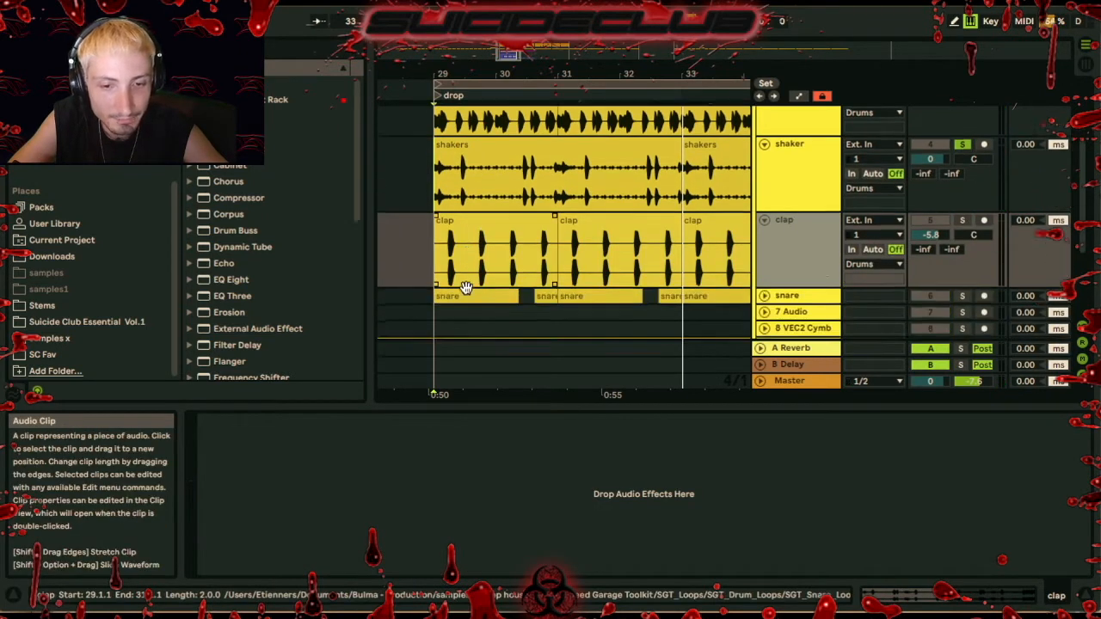
left_click(962, 151)
left_click(442, 206)
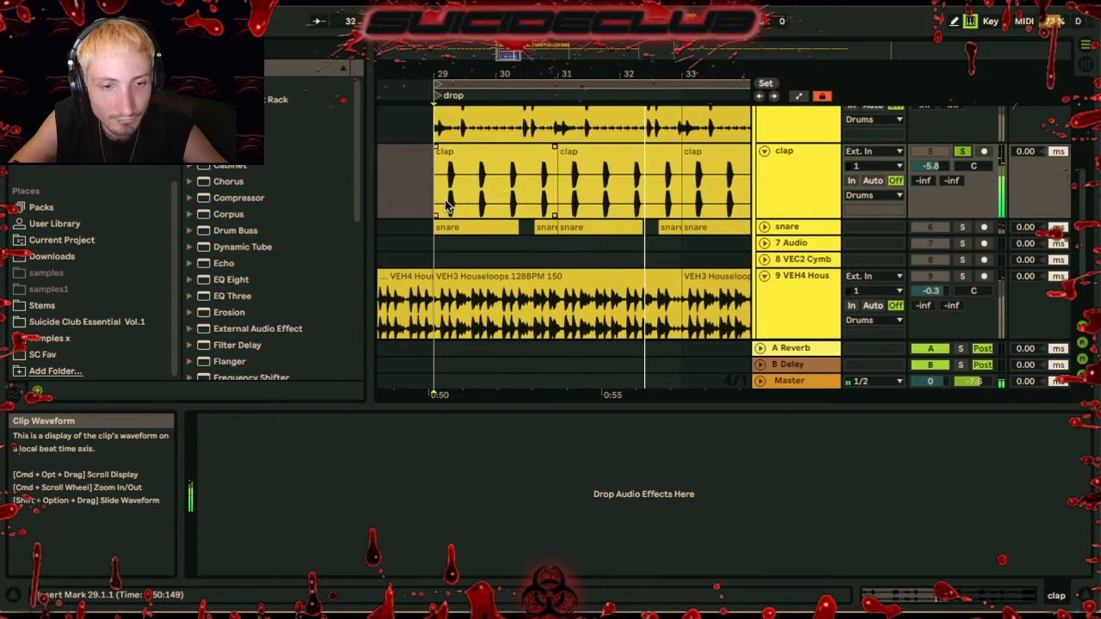
Unfold the snare track and solo it in place of the clap to listen to it
left_click(818, 233)
left_click(764, 227)
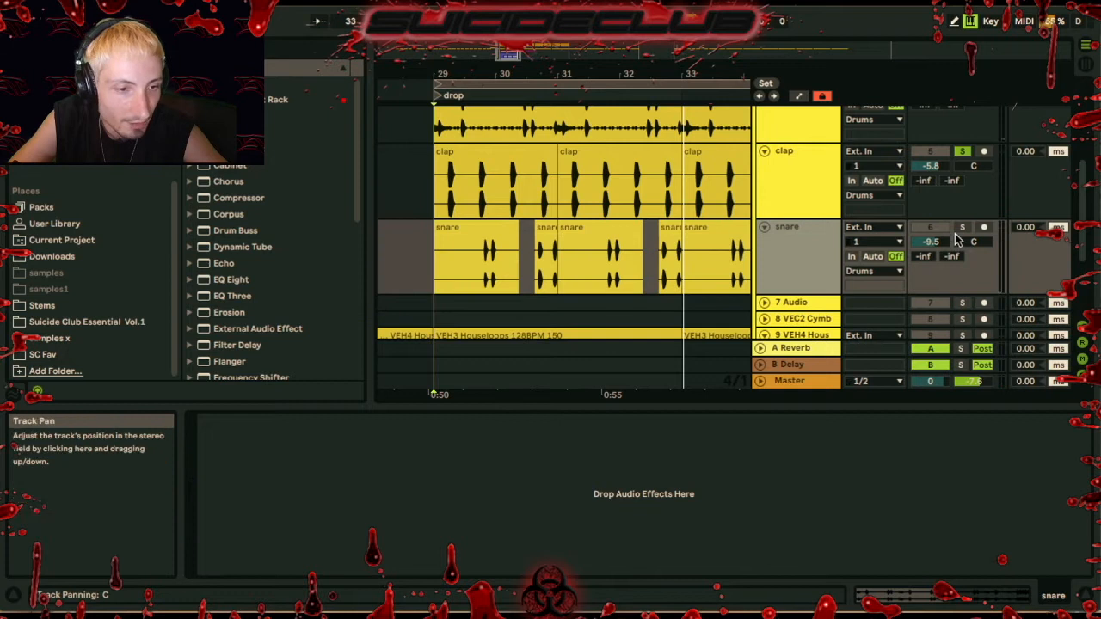
left_click(962, 227)
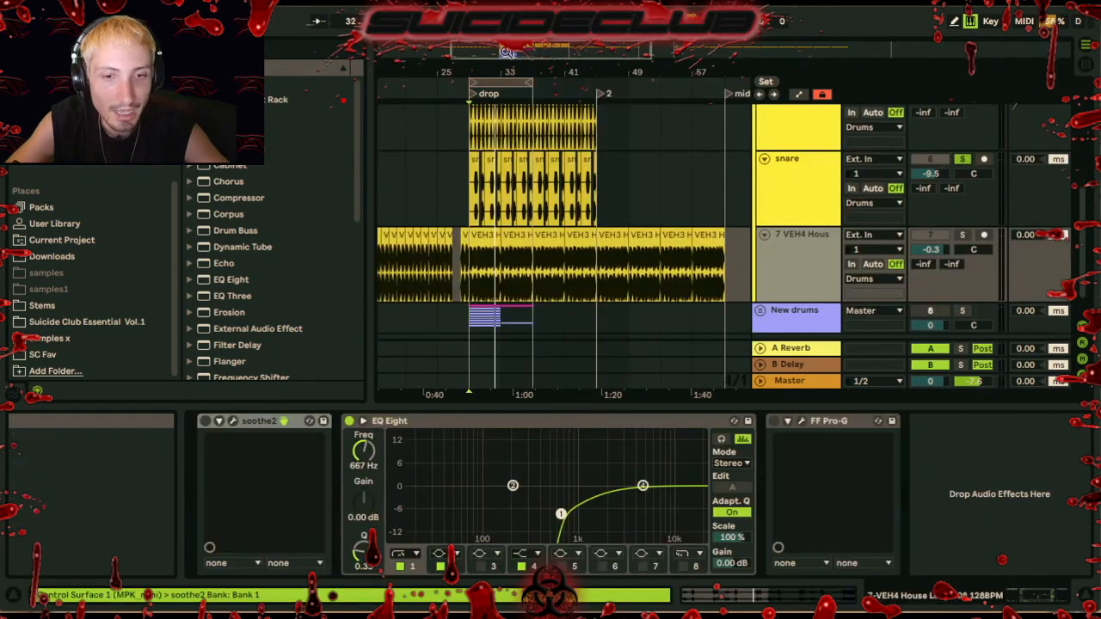
Open the samples x folder, widen the browser and find the VEH2 Houseloops 128BPM samples
mouse_move(497, 58)
left_mouse_down()
mouse_move(474, 80)
mouse_move(492, 69)
left_mouse_up()
scroll(500, 247, "down", 1)
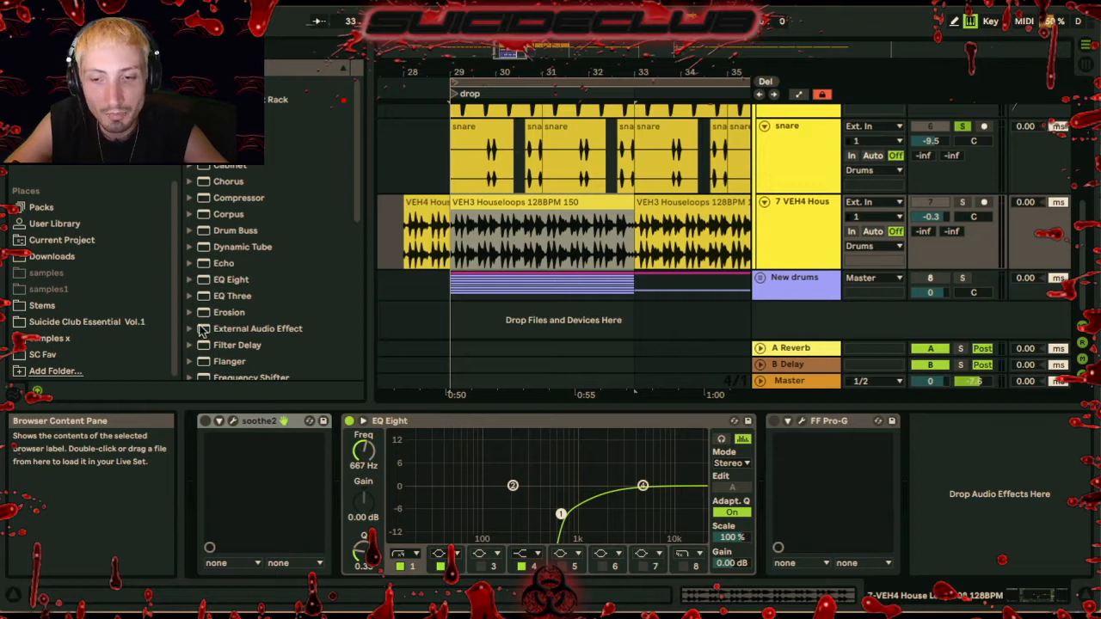
left_click(98, 339)
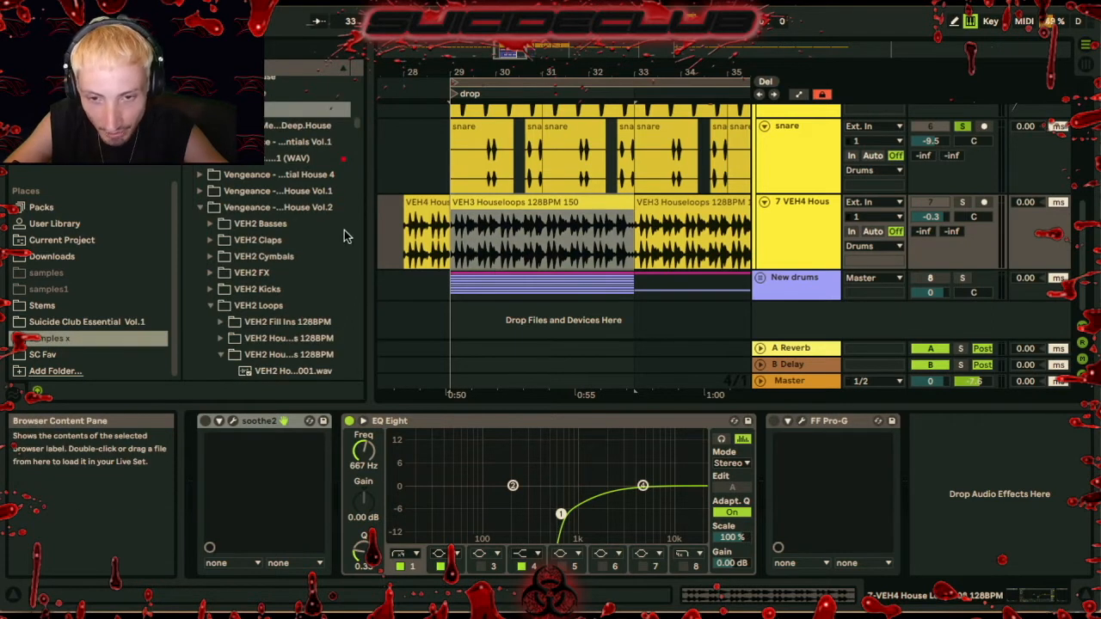
left_click_drag(365, 236, 493, 232)
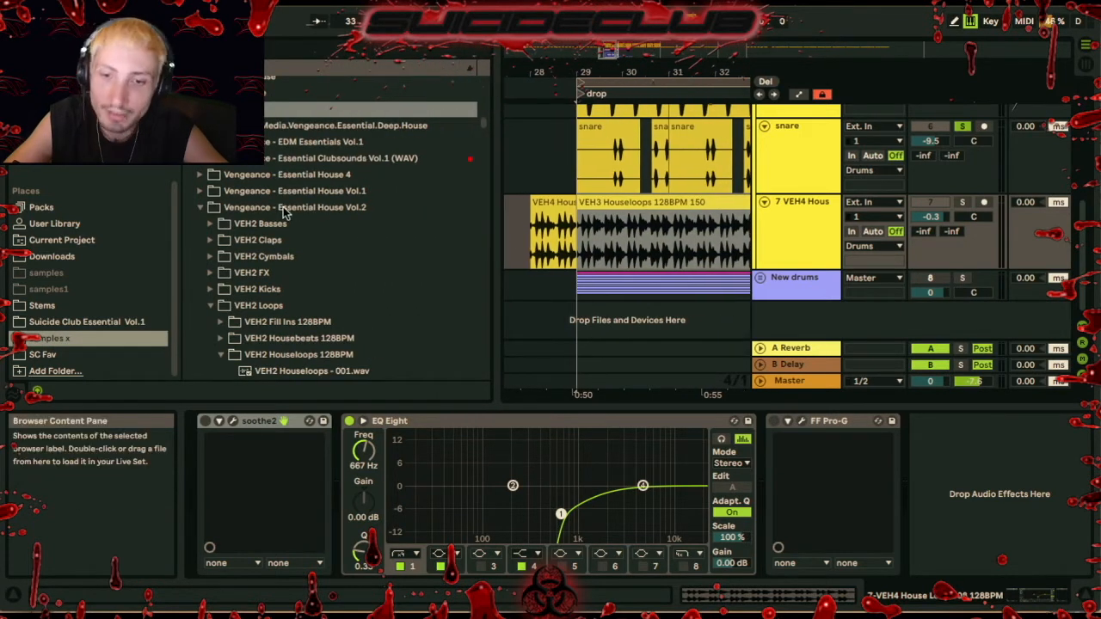
scroll(232, 247, "down", 5)
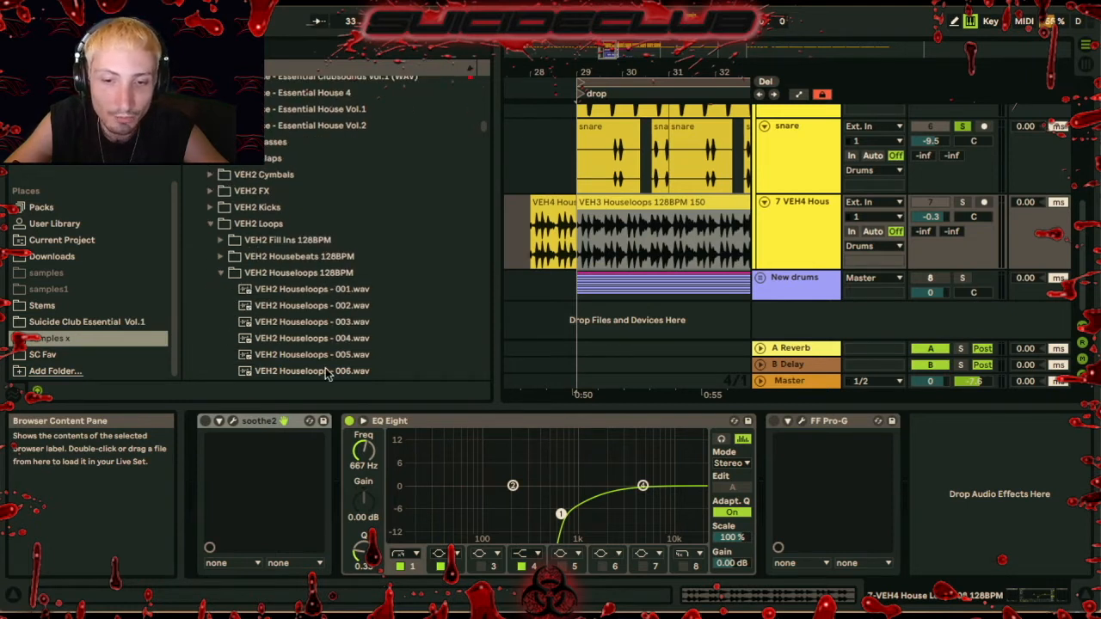
Preview the VEH2 Houseloops samples one after another, from 001 to 007
left_click(295, 289)
key("Down")
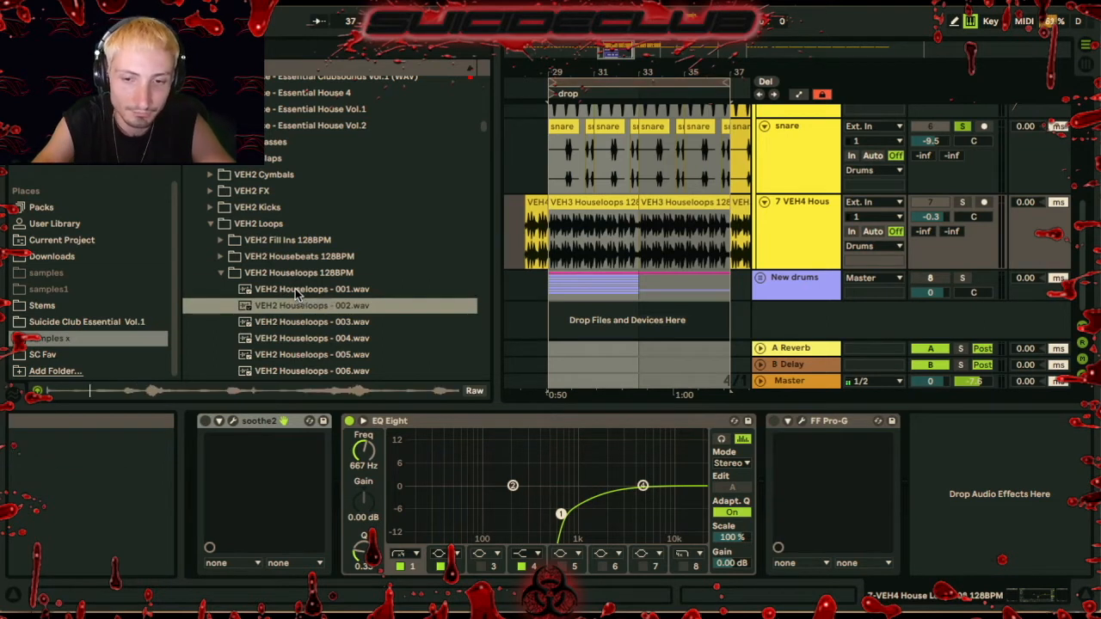
scroll(275, 258, "down", 4)
key("Down")
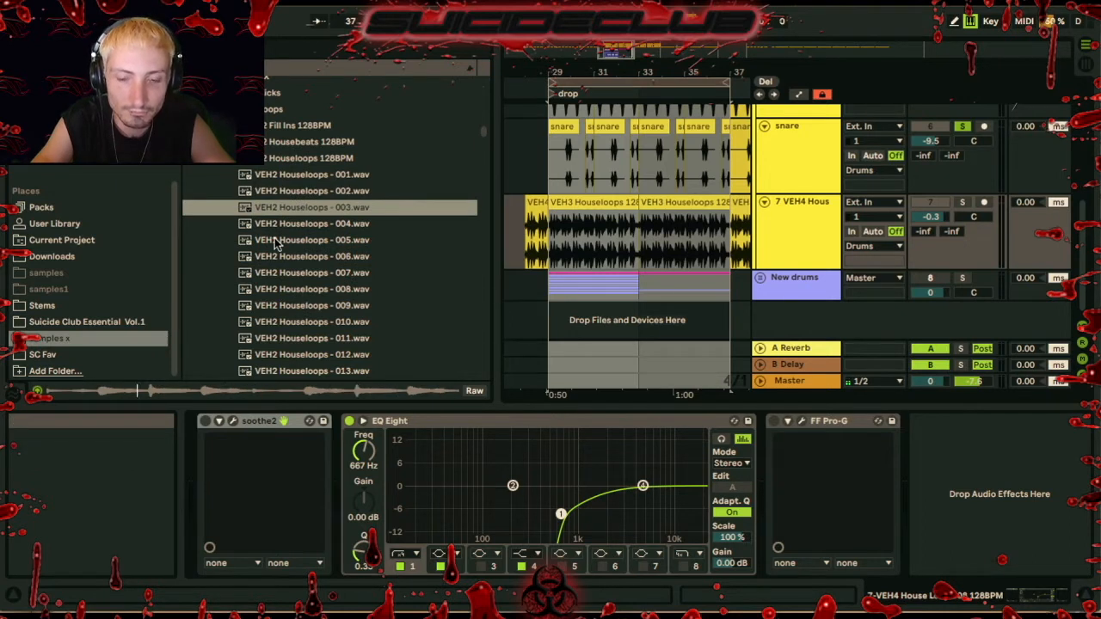
key("Down")
key("Down")
key("Down")
key("Down")
Play the drop with the hat track soloed and add the shaker track to the solo
mouse_move(647, 72)
left_mouse_down()
mouse_move(647, 95)
mouse_move(647, 77)
left_mouse_up()
scroll(781, 197, "up", 3)
left_click(781, 197)
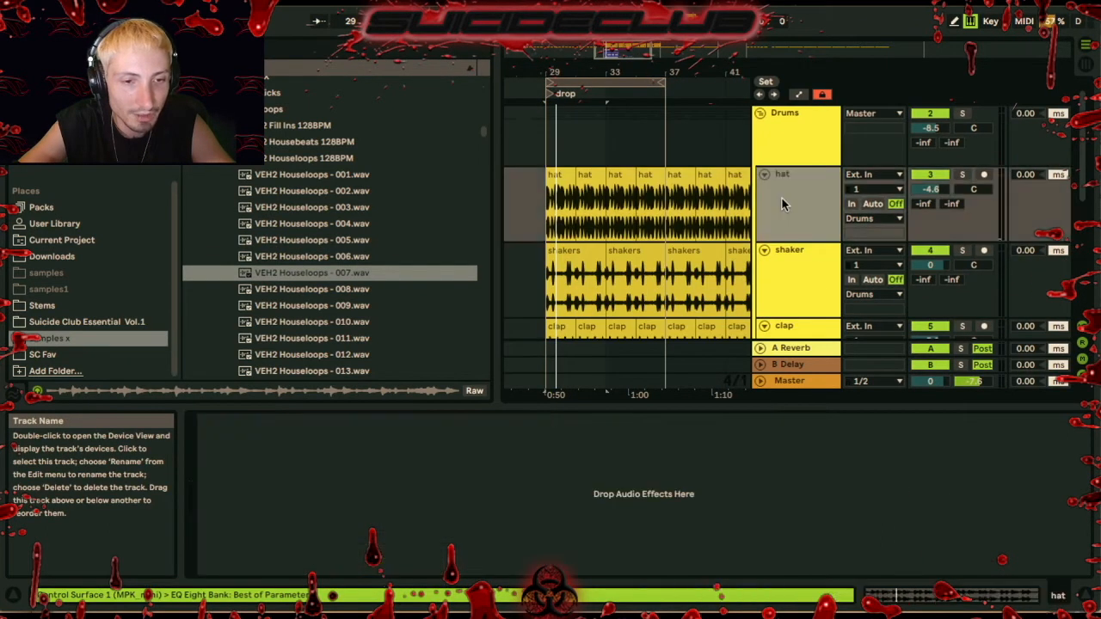
left_click(800, 260)
scroll(800, 260, "down", 1)
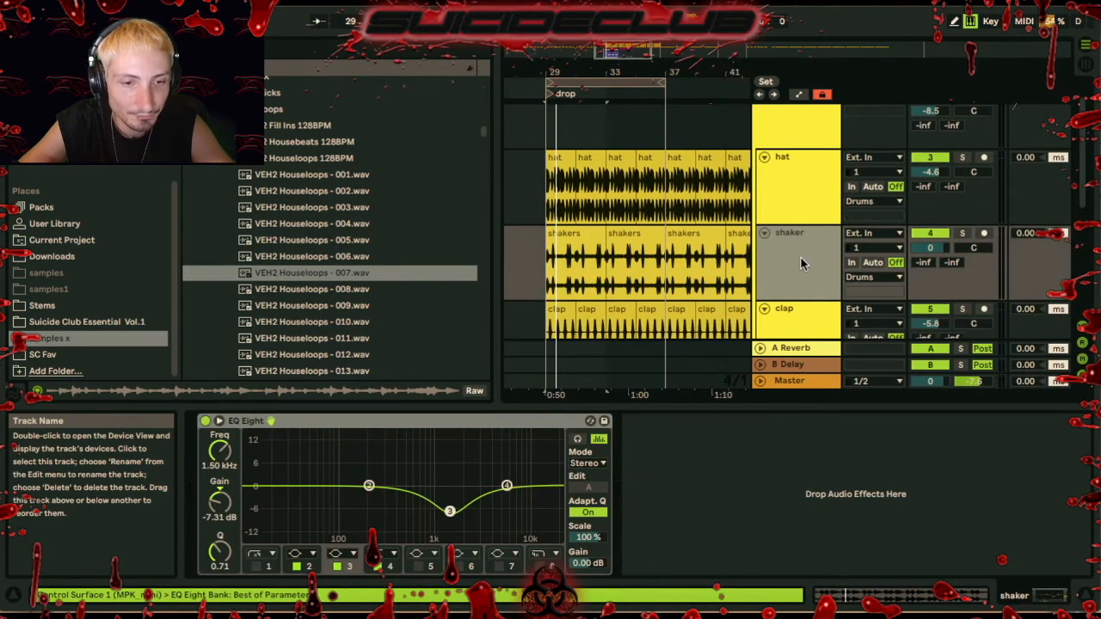
left_click(962, 158)
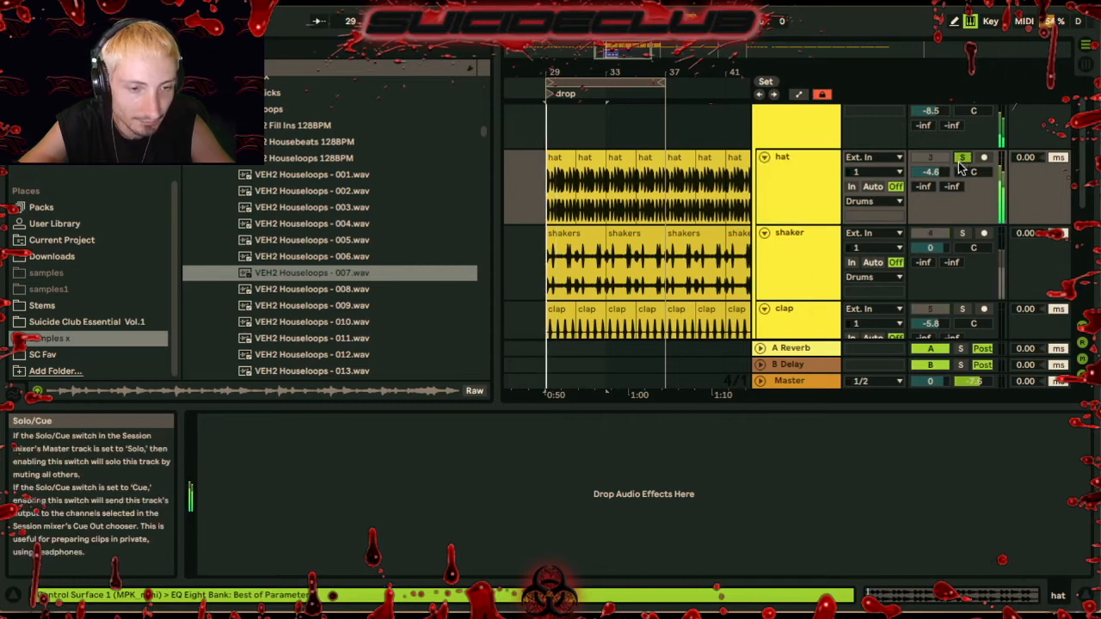
left_click(961, 234)
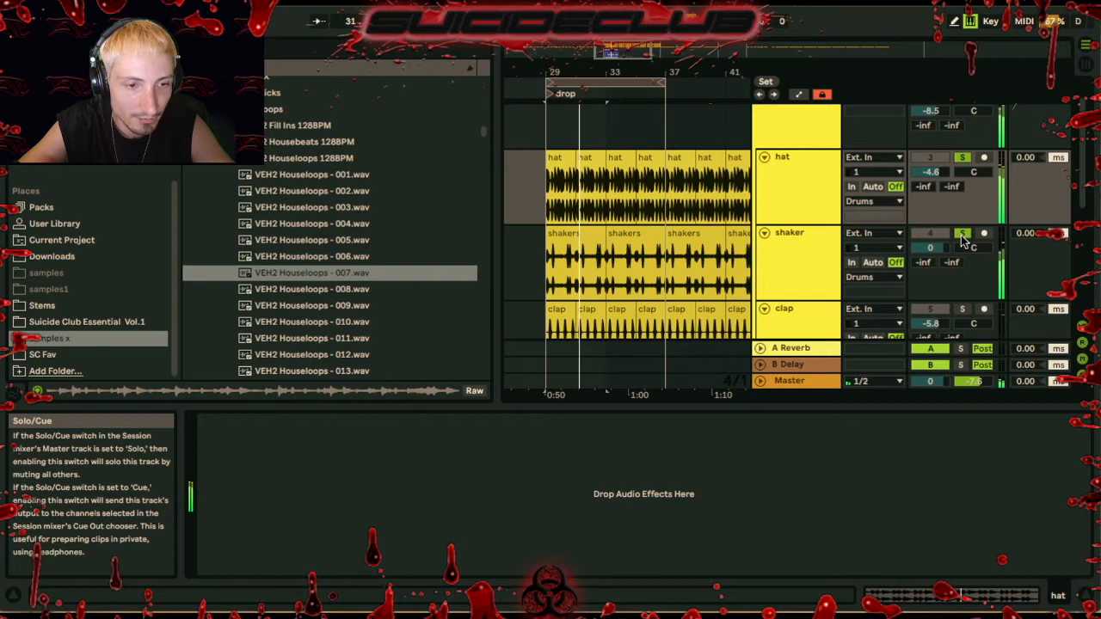
Add the clap, snare and VEH4 Hous loop tracks to the solo one by one during playback
scroll(964, 241, "down", 3)
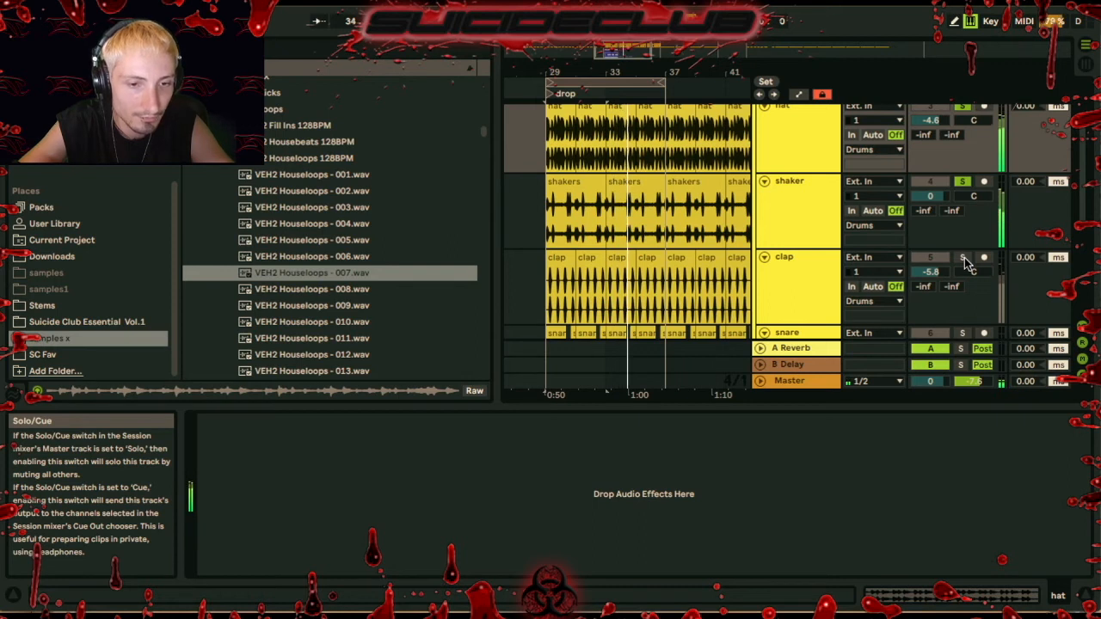
left_click(964, 260)
scroll(965, 264, "down", 1)
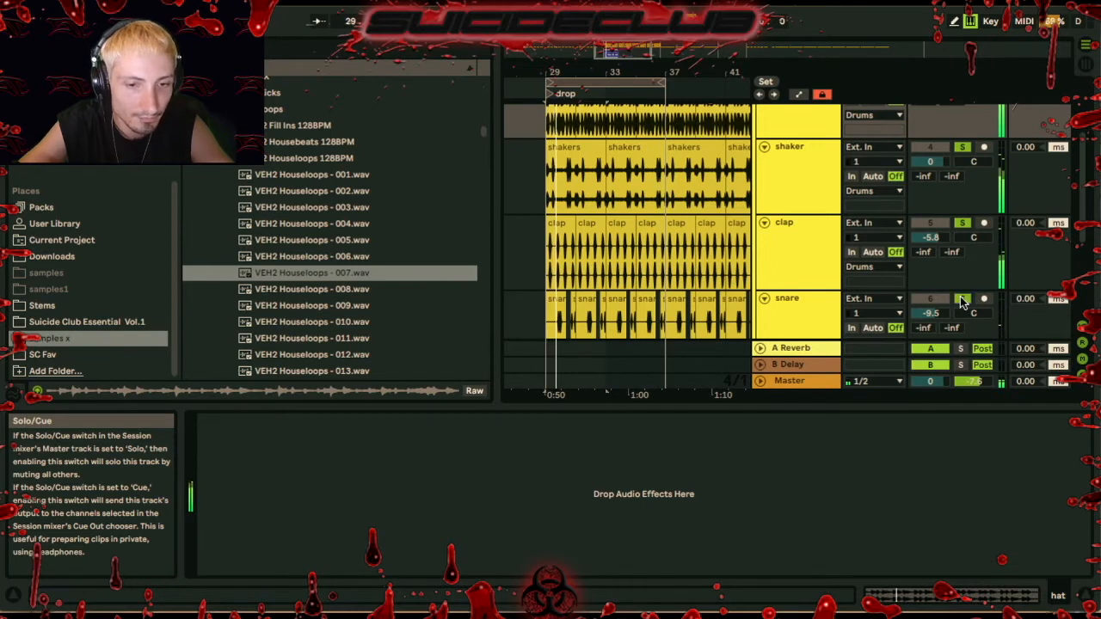
scroll(961, 300, "down", 1)
scroll(962, 301, "down", 1)
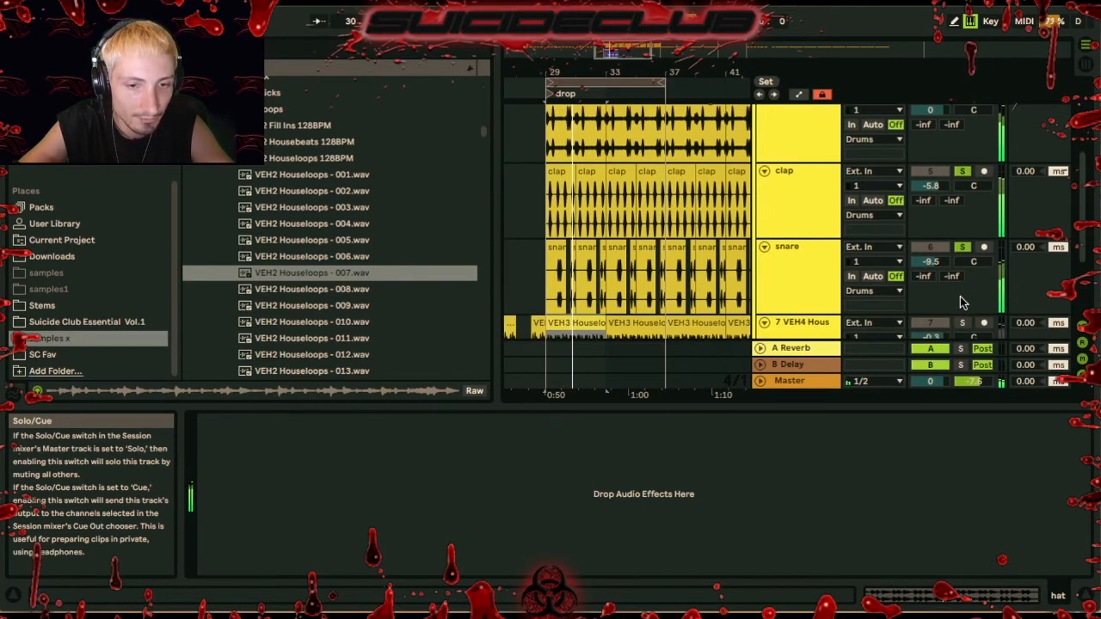
scroll(962, 300, "down", 2)
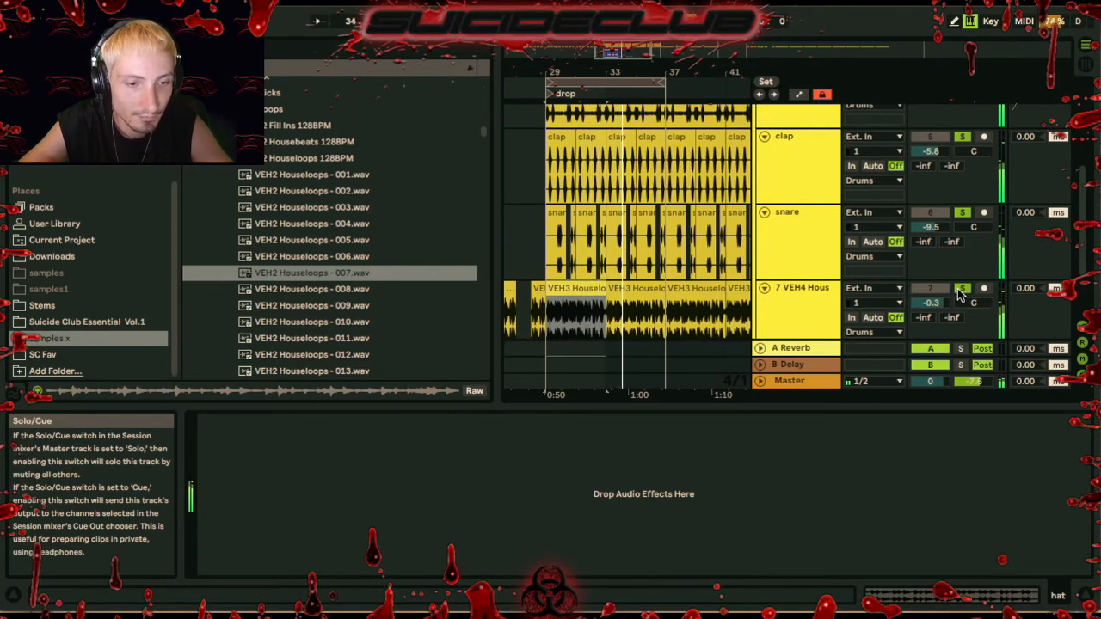
Play the shaker track soloed on its own and turn off its EQ Eight
key("ctrl+shift+t")
scroll(958, 294, "up", 10)
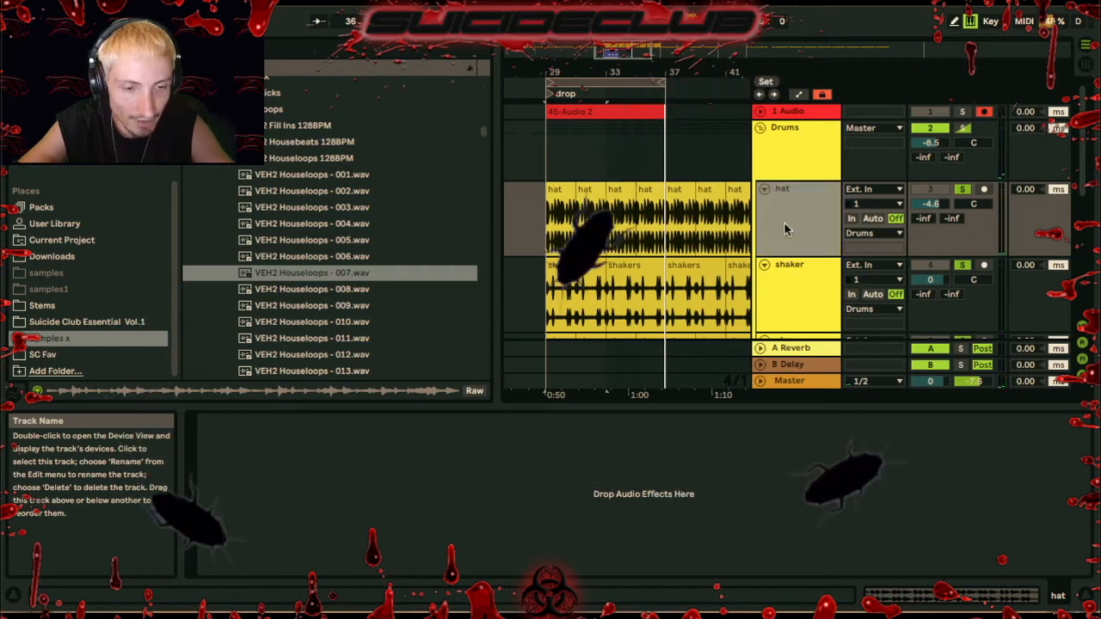
left_click(809, 260)
scroll(809, 260, "down", 3)
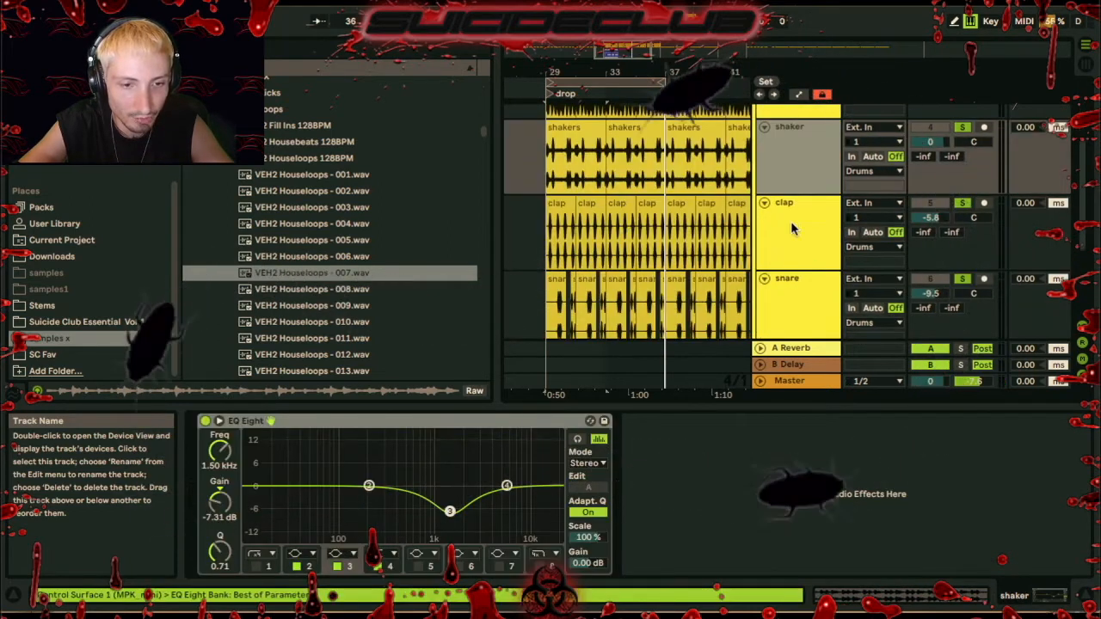
left_click(205, 421)
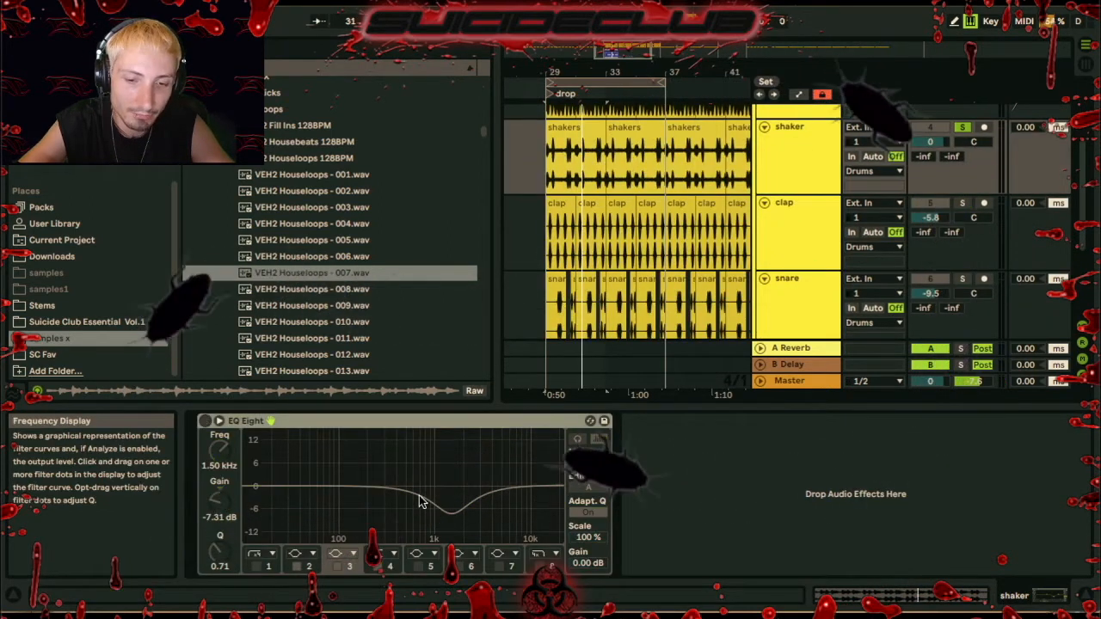
Compare the soloed shaker with its EQ Eight off and on during playback, leaving the EQ on
left_click(206, 422)
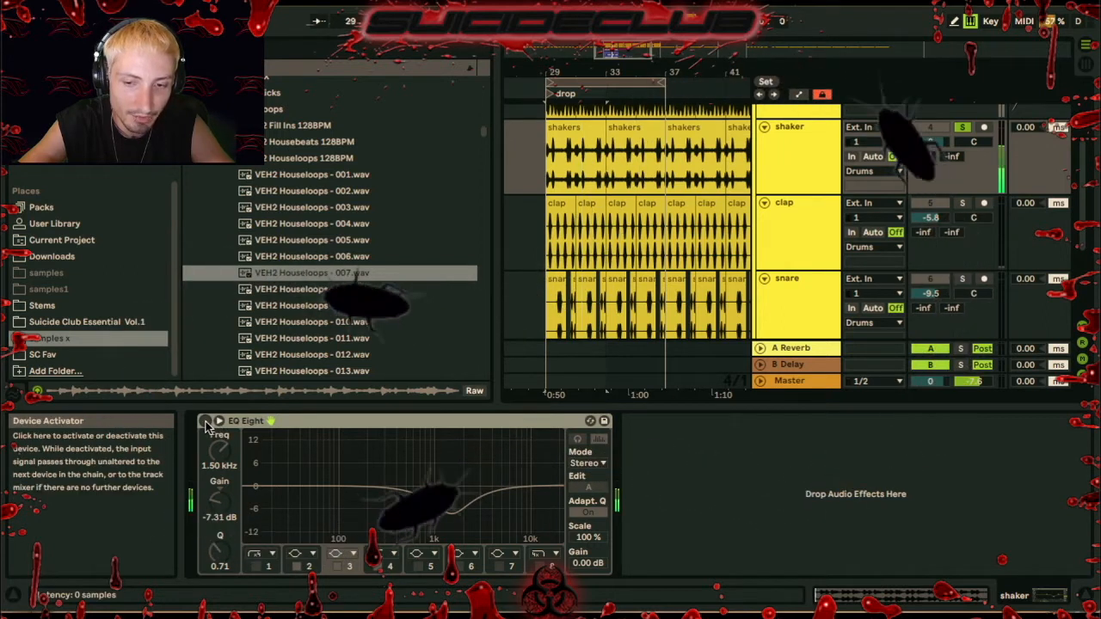
left_click(206, 421)
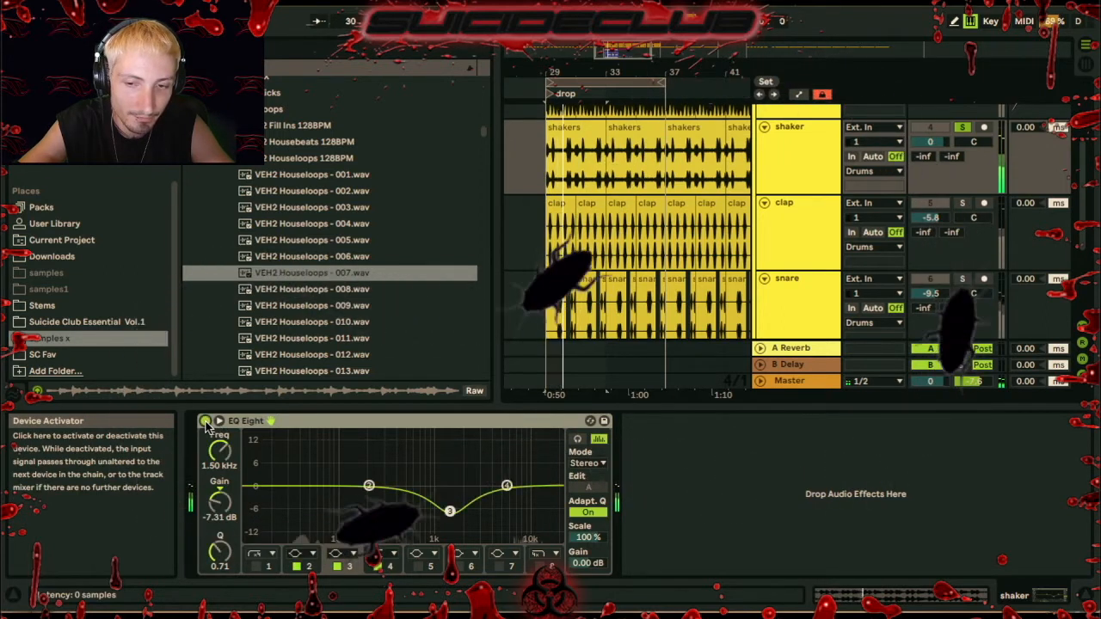
left_click(205, 422)
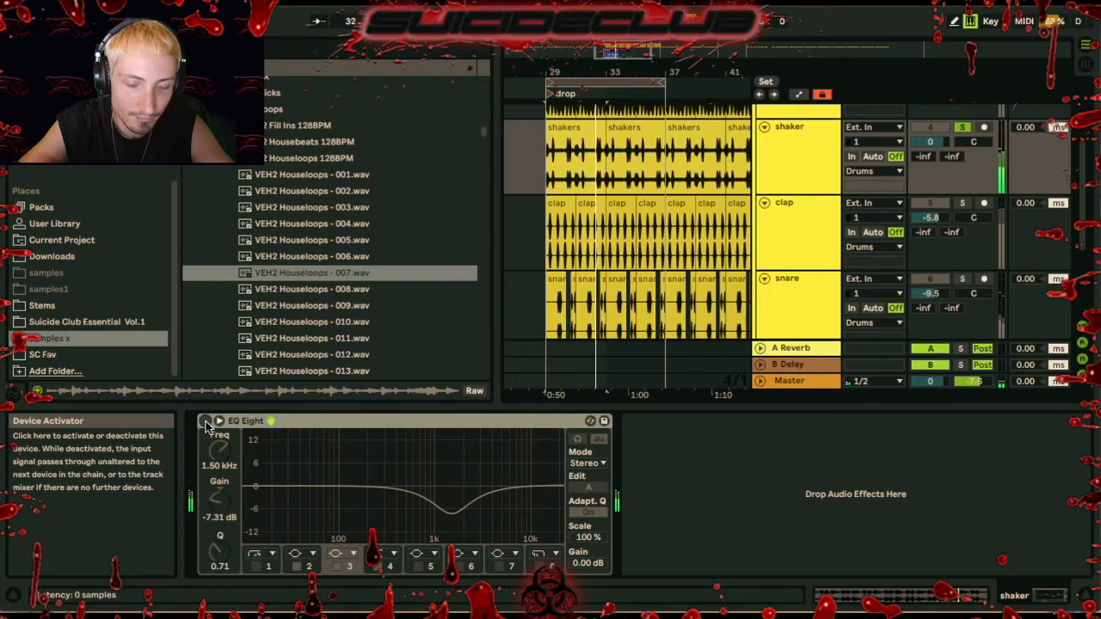
left_click(205, 421)
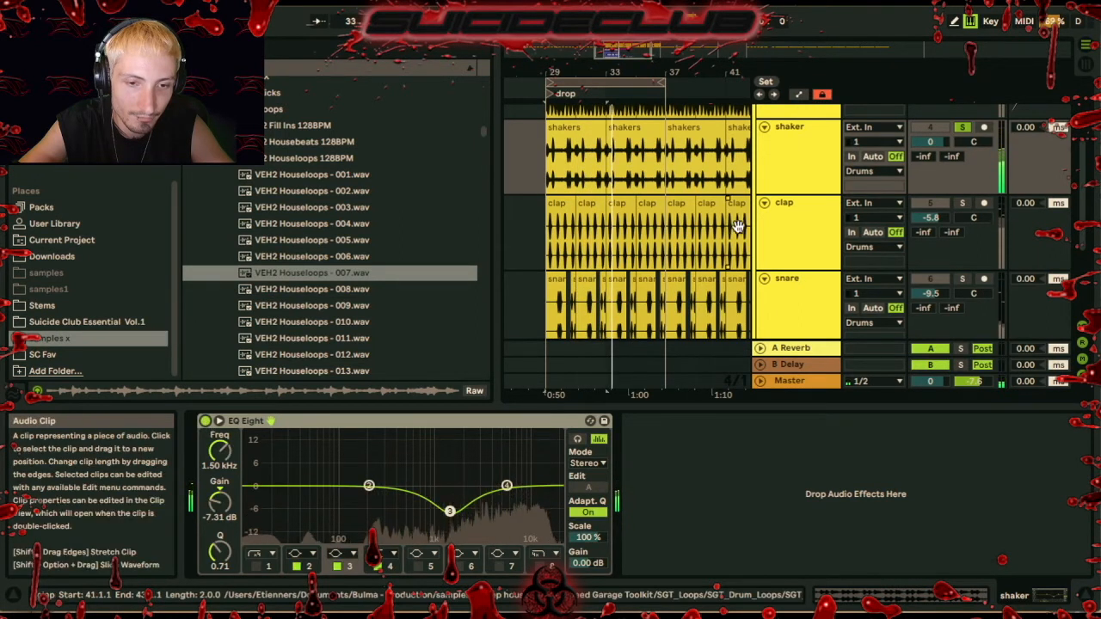
Play the VEH4 Hous loop track soloed on its own and compare it with its EQ Eight off and on
left_click(789, 231)
left_click(799, 308)
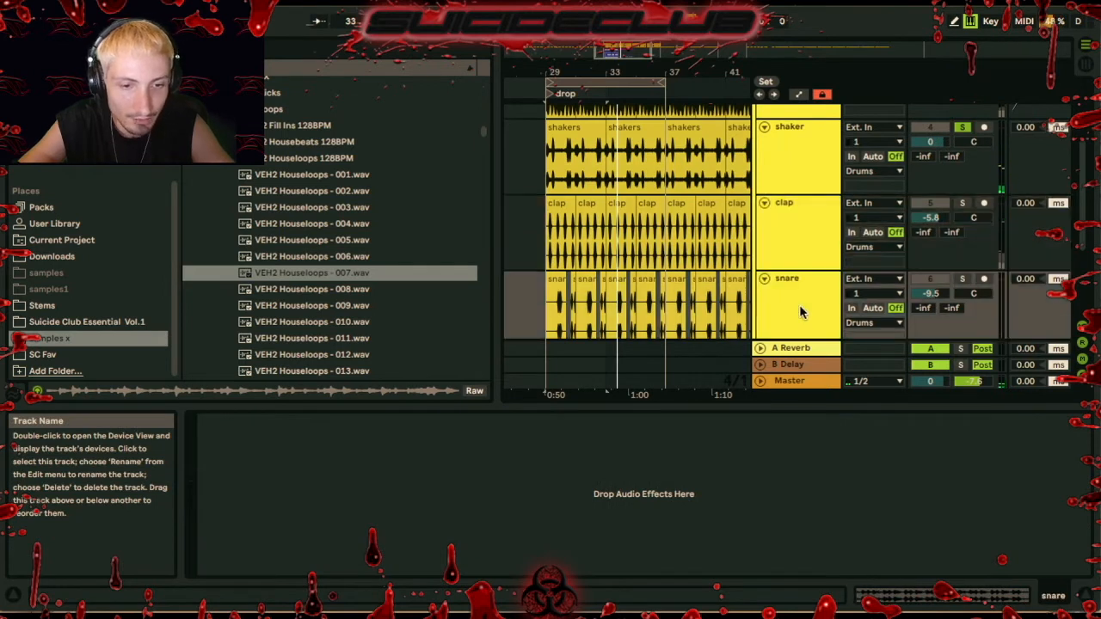
scroll(799, 310, "down", 2)
left_click(801, 319)
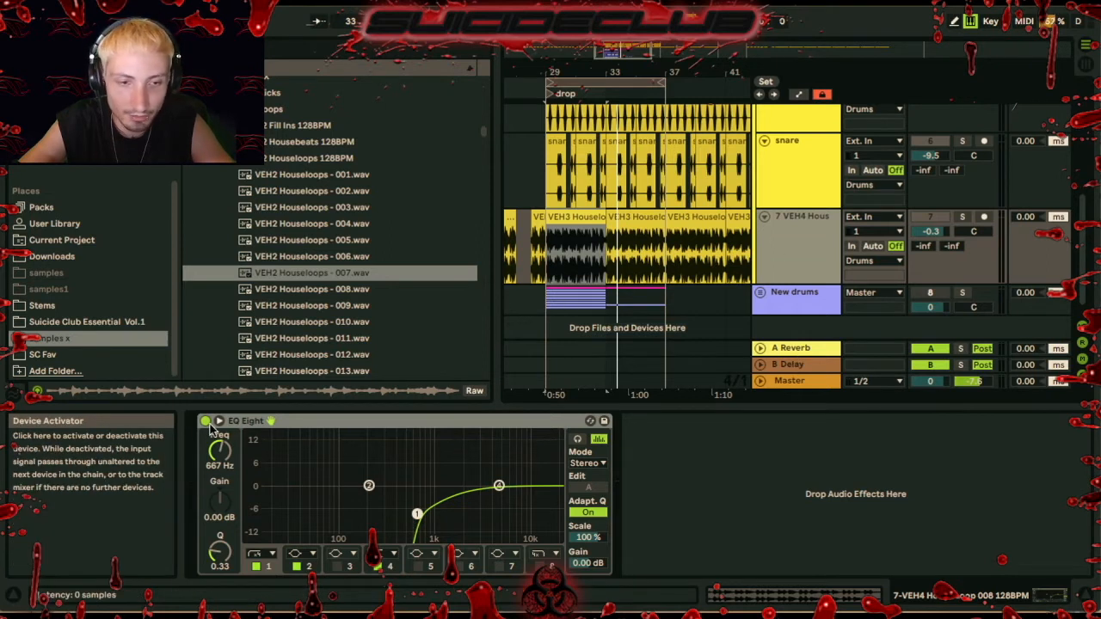
left_click(962, 216)
key("space")
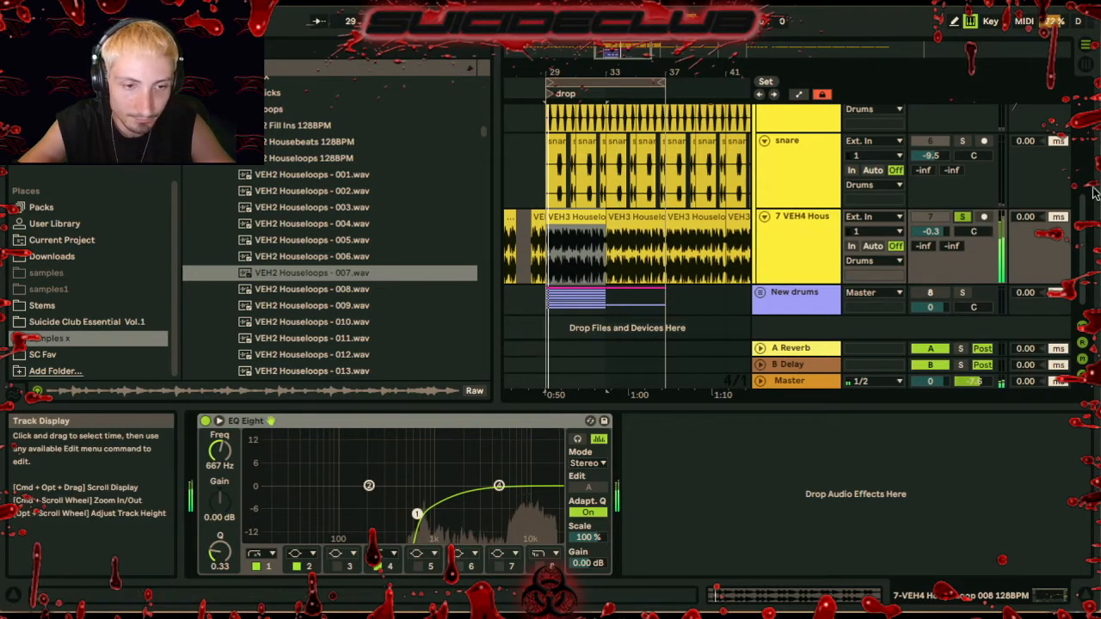
left_click(205, 420)
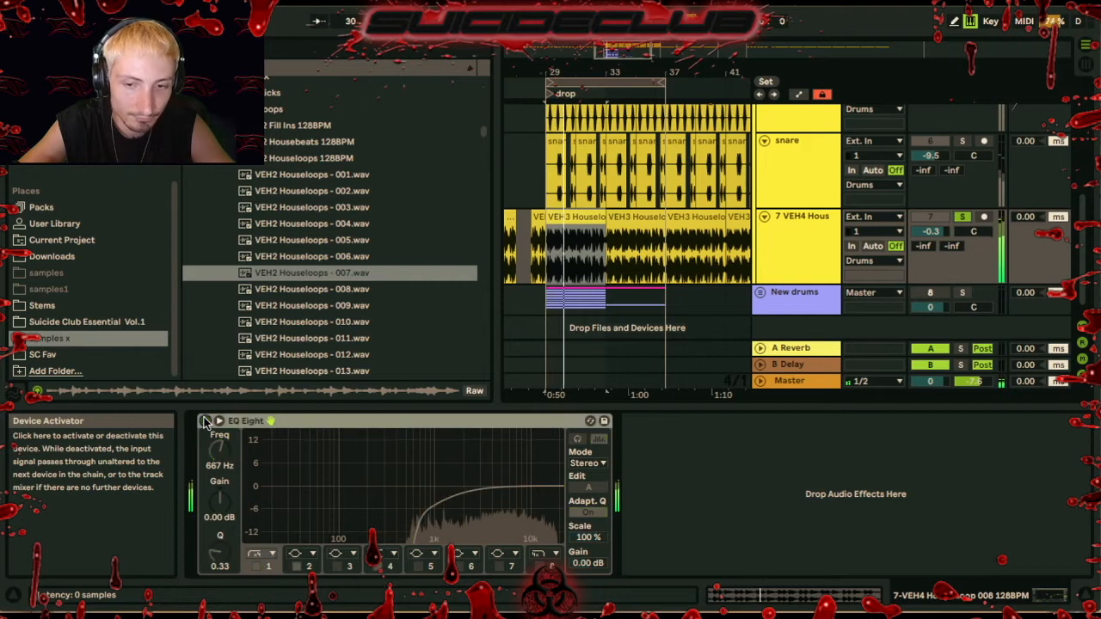
left_click(205, 421)
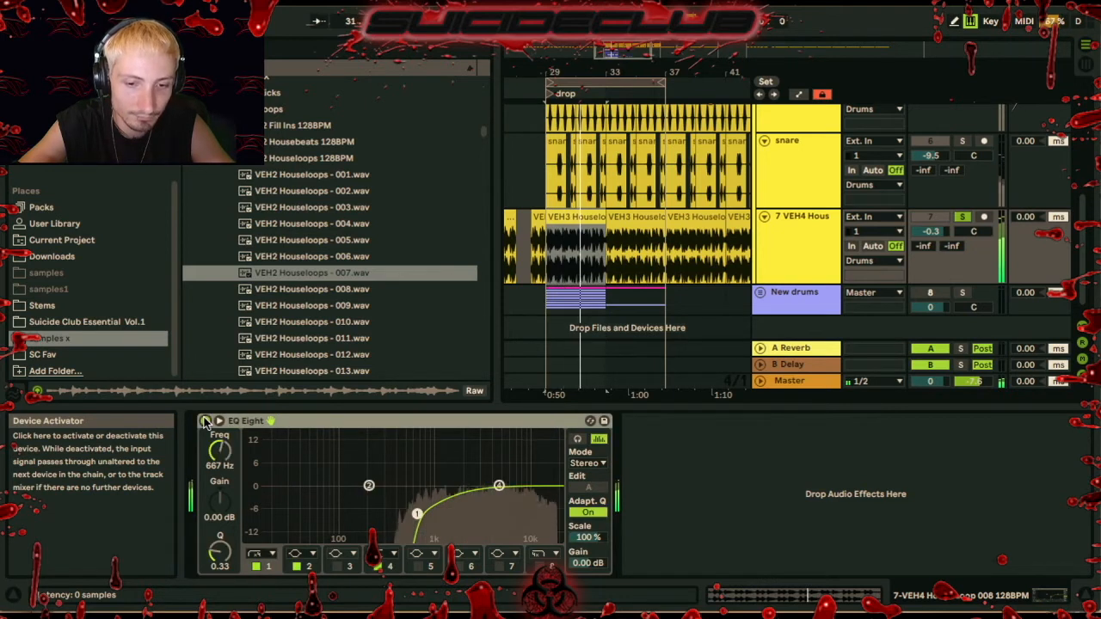
Show the Drums group's effect chain and remove the Oxford Inflator and Endless Smile devices from it
scroll(841, 165, "up", 5)
left_click(801, 164)
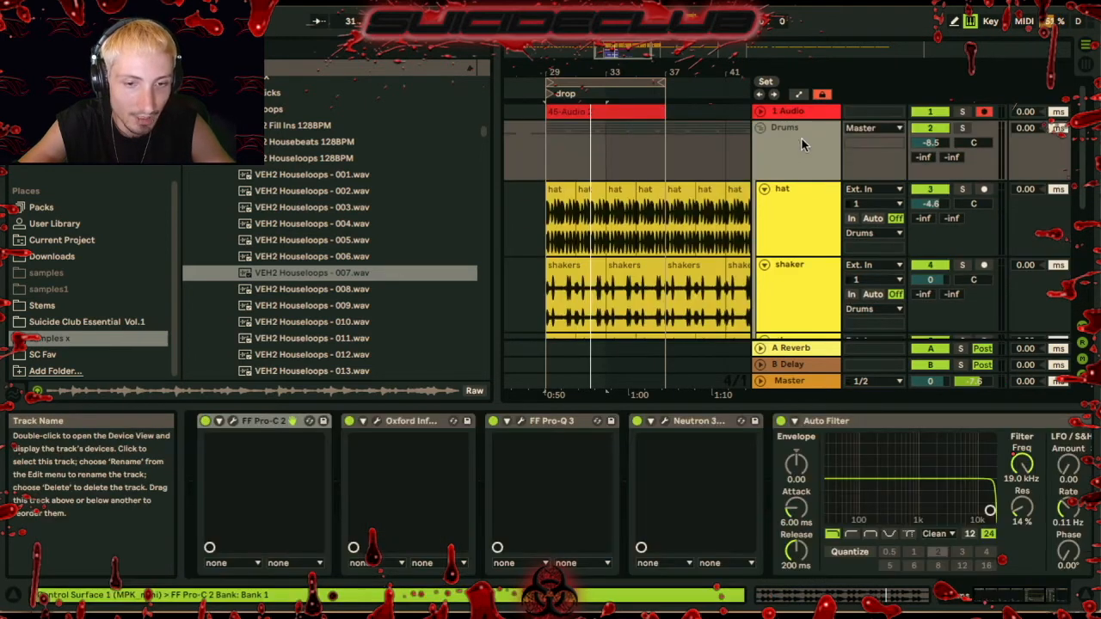
left_click(760, 128)
left_click(761, 127)
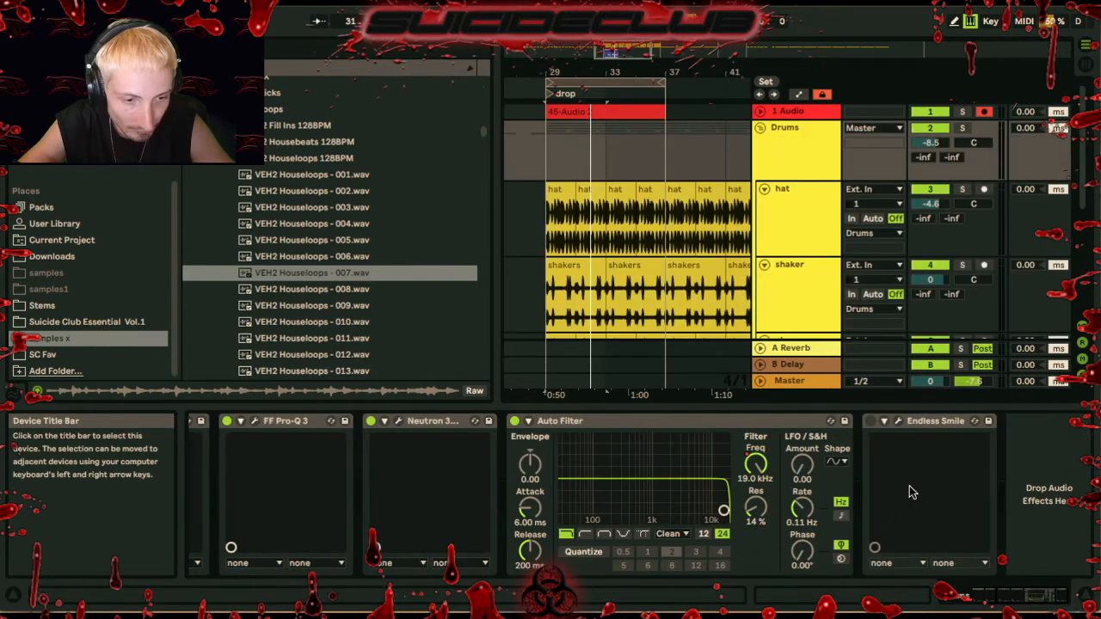
scroll(805, 440, "down", 3)
left_click(931, 420)
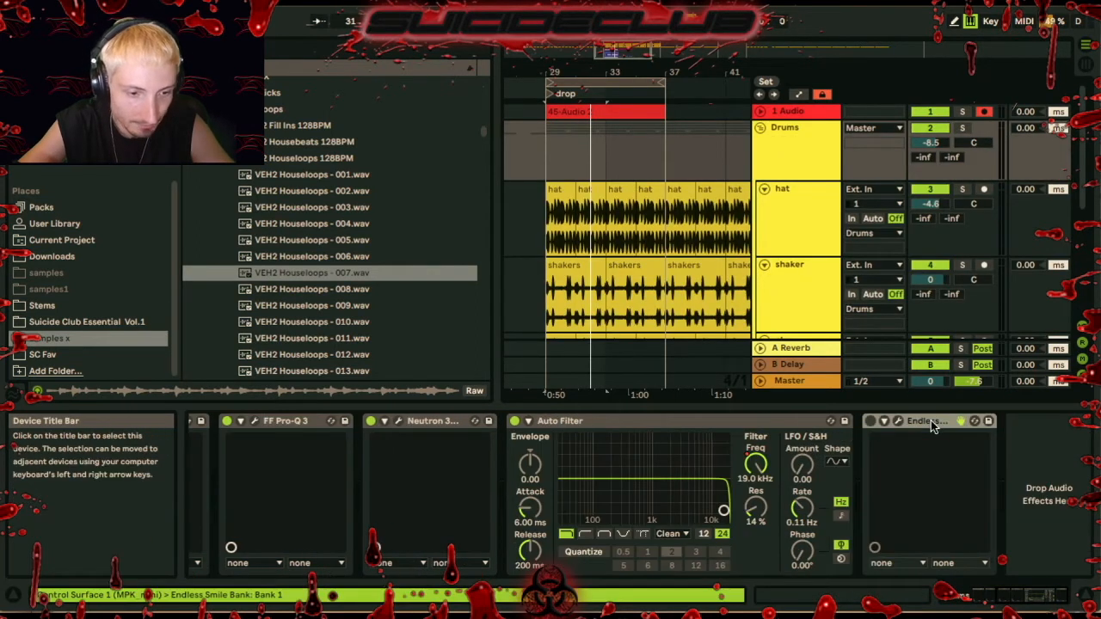
scroll(235, 421, "up", 2)
Open FF Pro-C 2 on the Drums group and look up its Subtle Peak Control bM preset among the drum bus presets
left_click(235, 421)
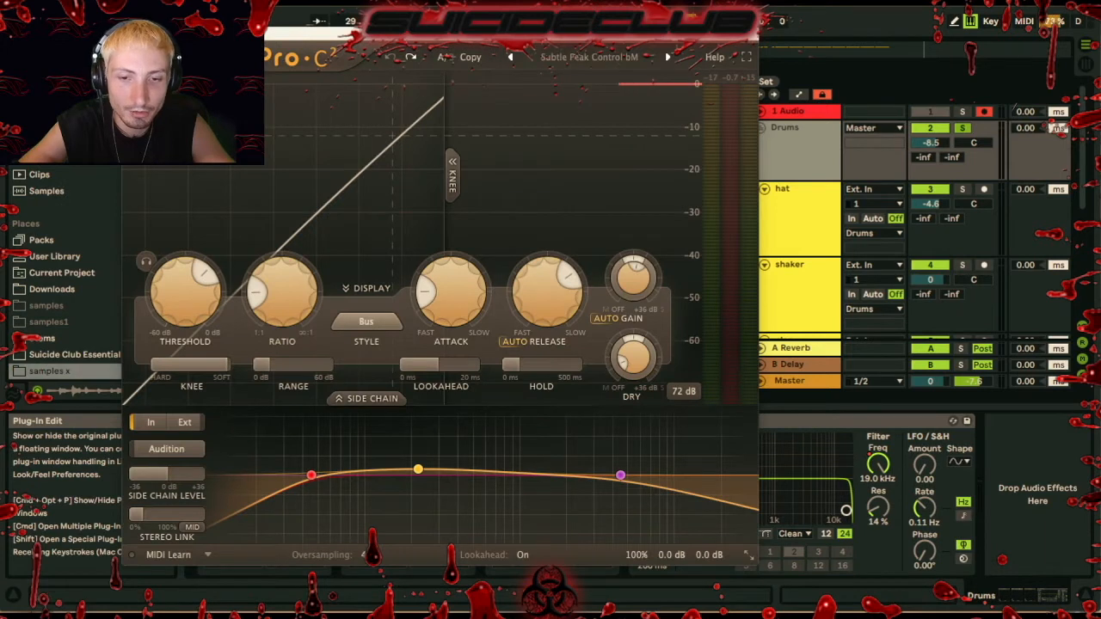
left_click(589, 57)
left_click(589, 57)
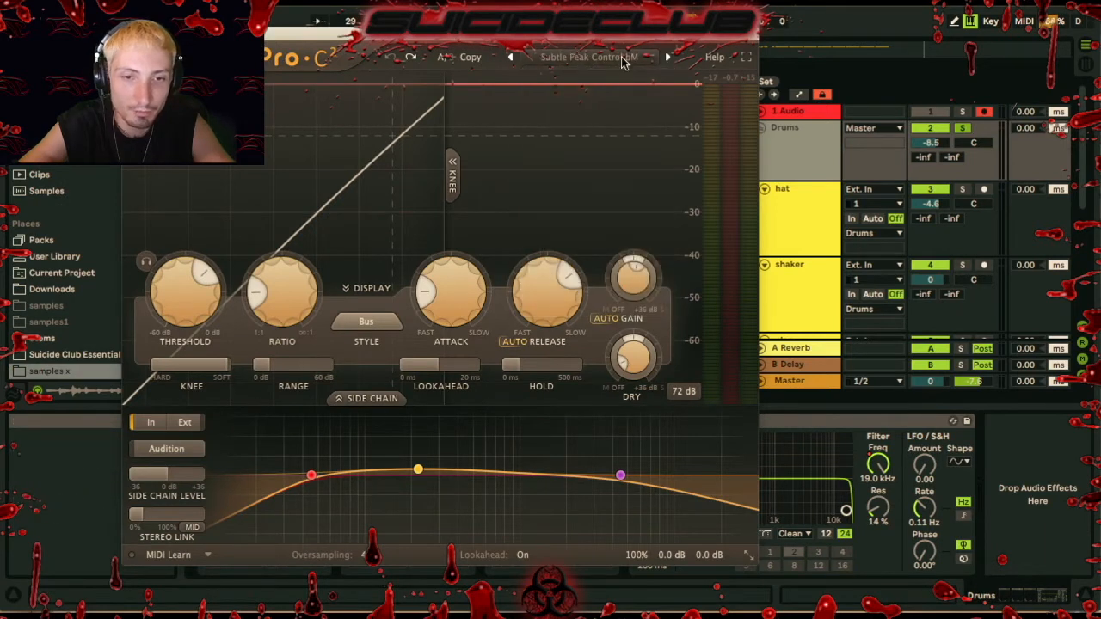
left_click(624, 60)
mouse_move(624, 95)
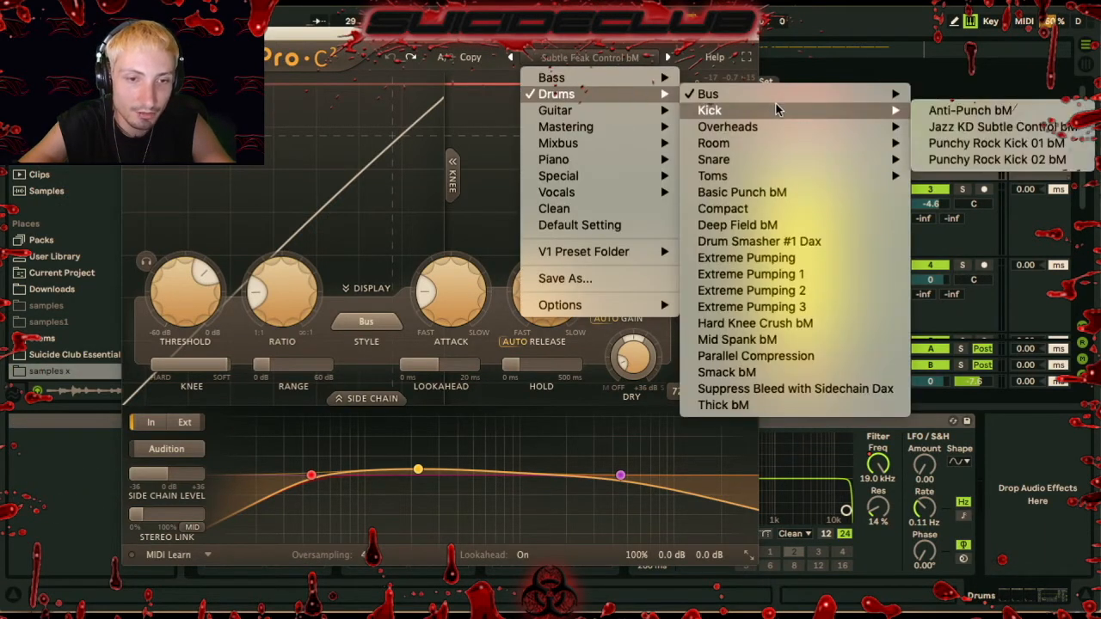
mouse_move(778, 102)
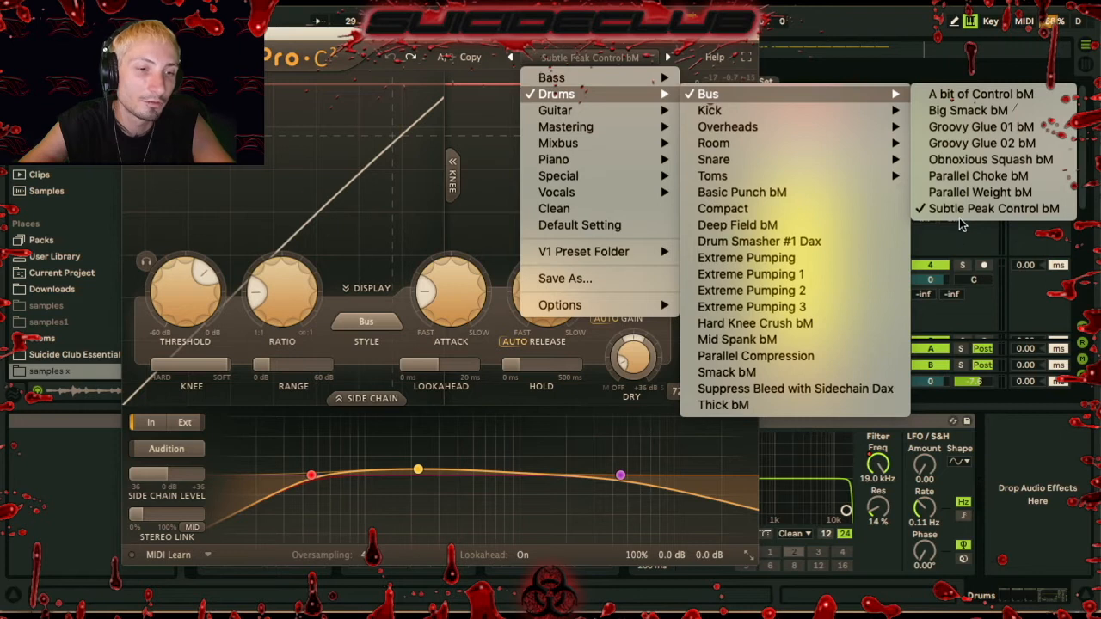
left_click(962, 226)
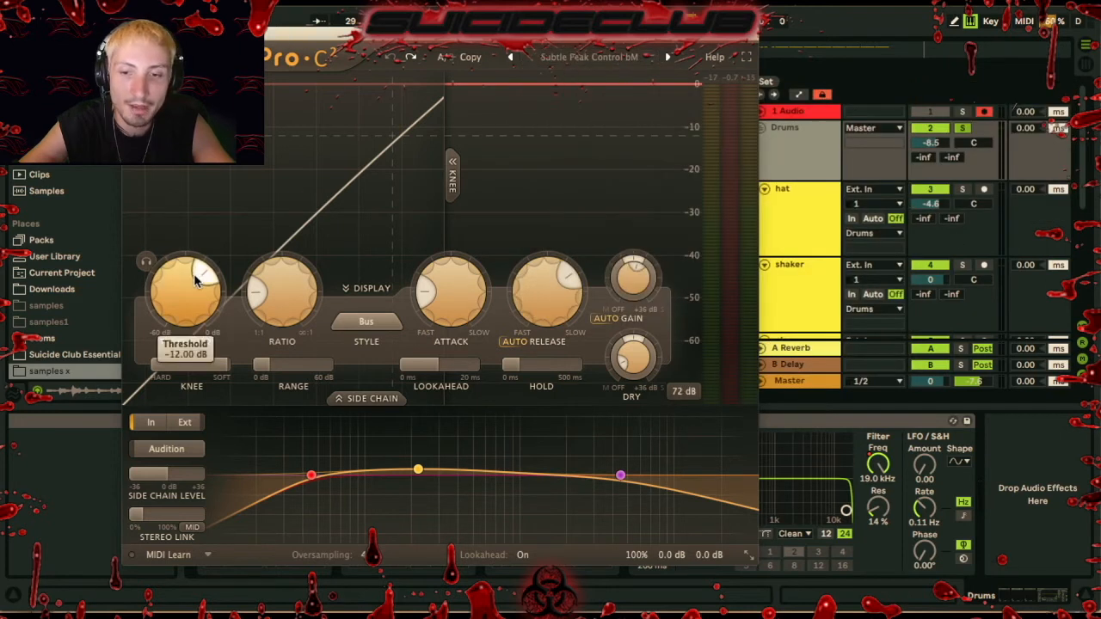
Close the FF Pro-C 2 window and briefly unfold the compressor's device parameters while the soloed Drums group plays
key("ctrl+alt+p")
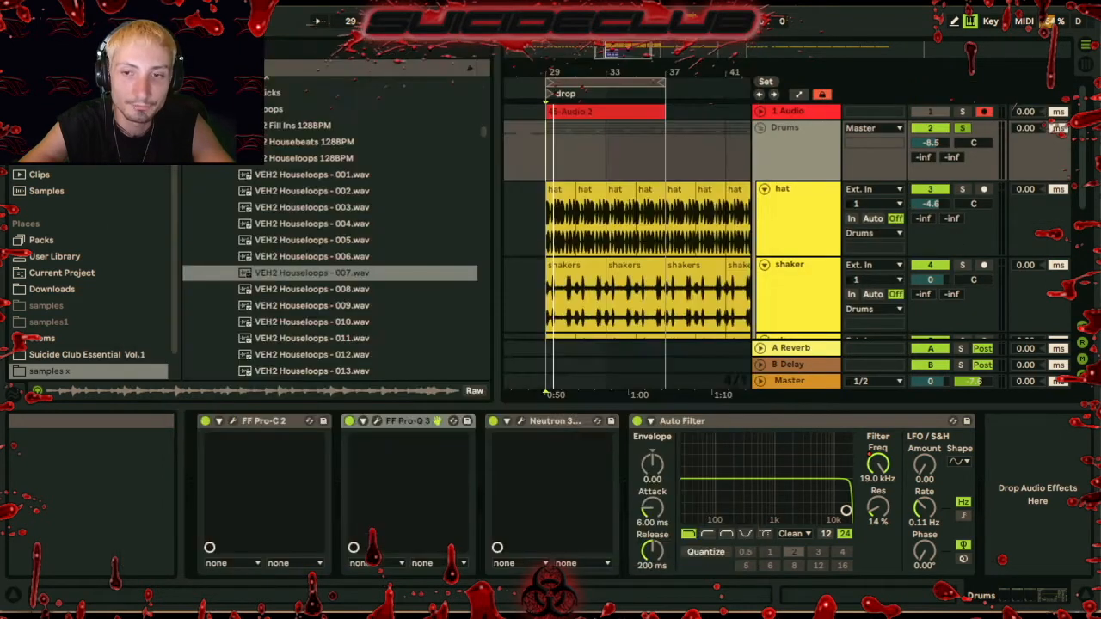
left_click(220, 421)
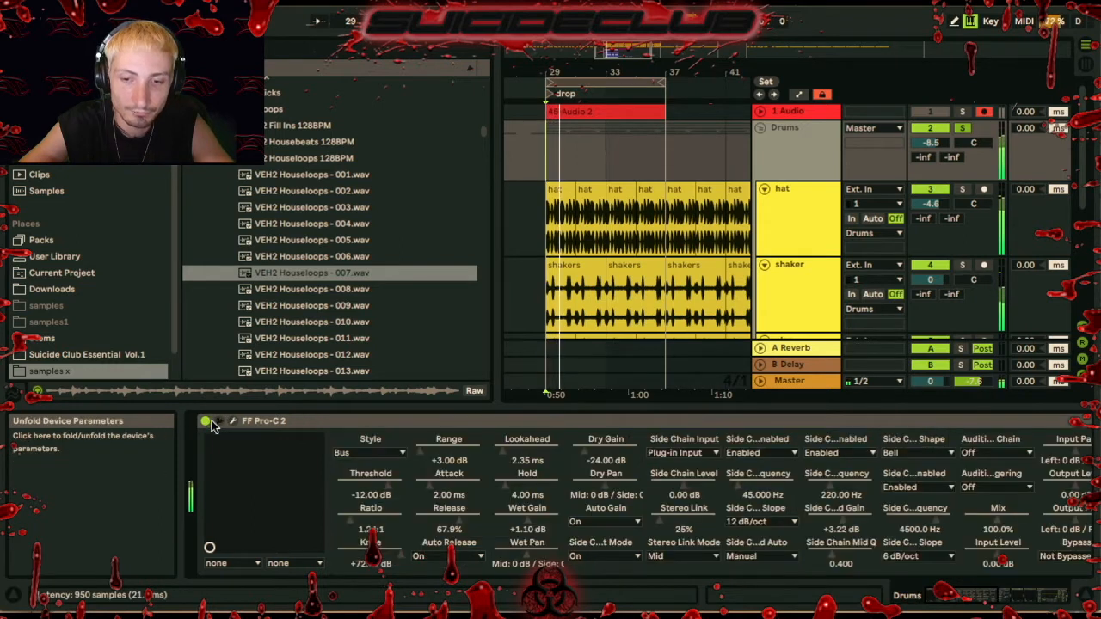
left_click(212, 422)
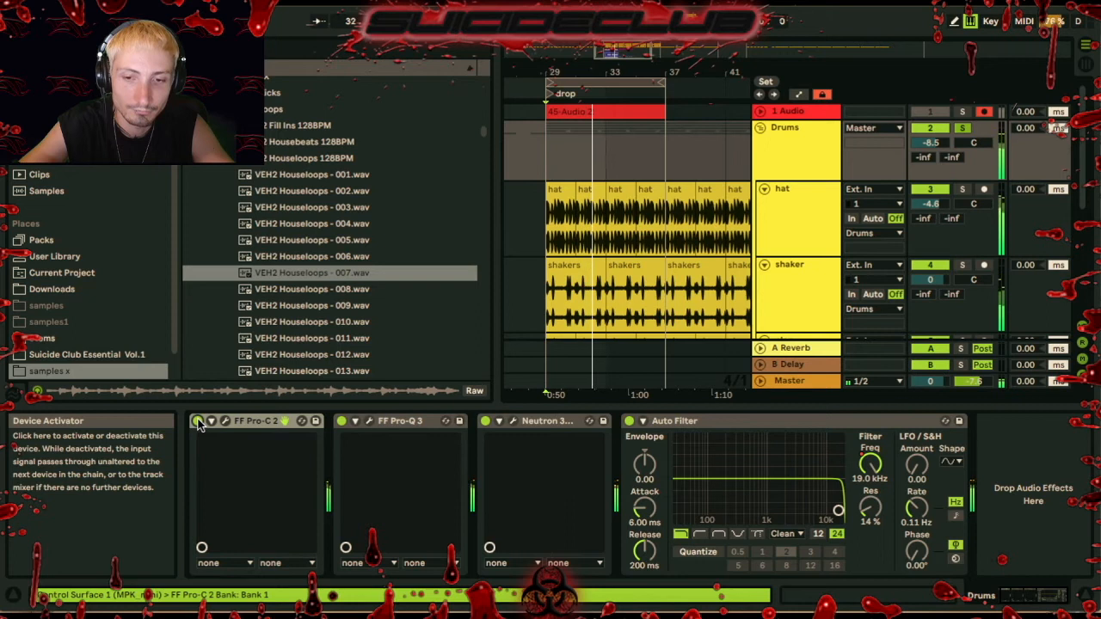
Choose the Drums preset in FF Pro-Q 3 on the Drums group and replay the soloed drums
left_click(370, 422)
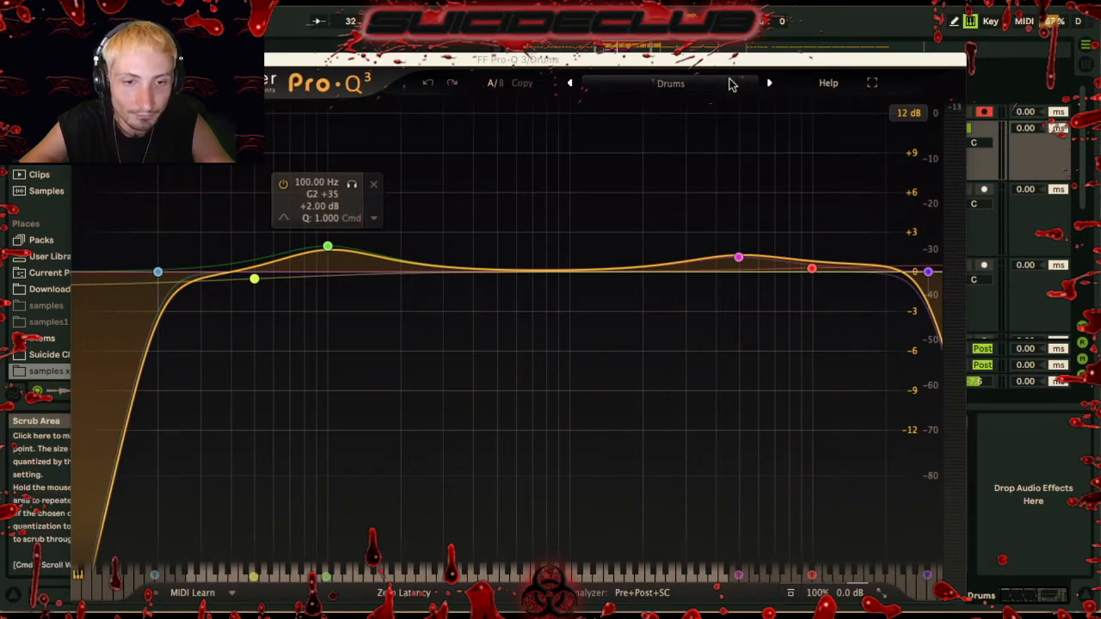
left_click(728, 82)
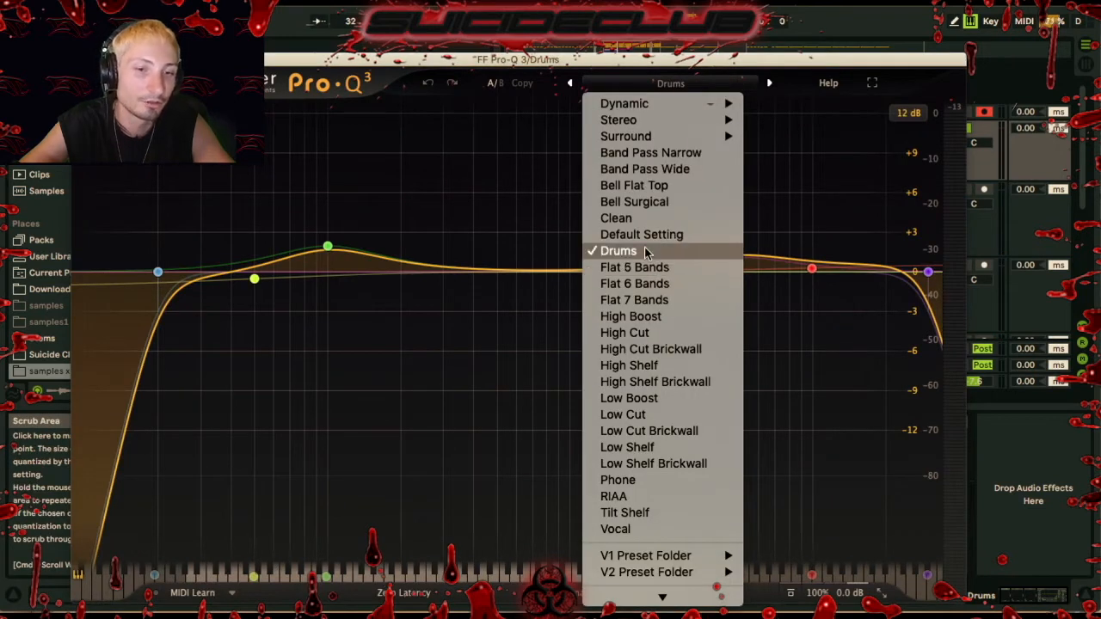
left_click(641, 252)
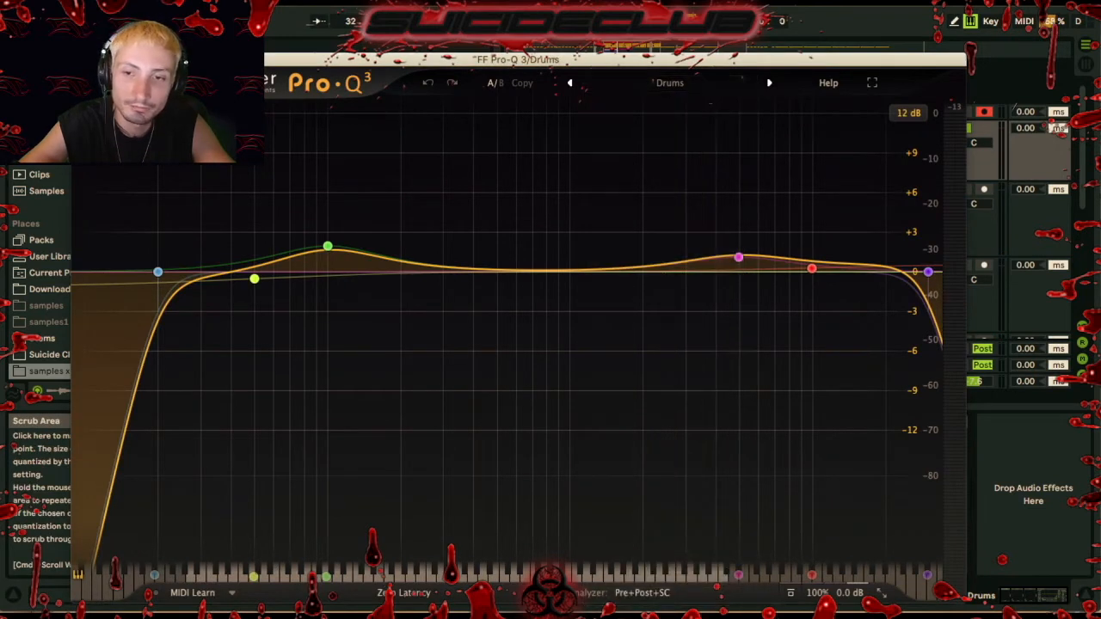
key("super+alt+p")
key("space")
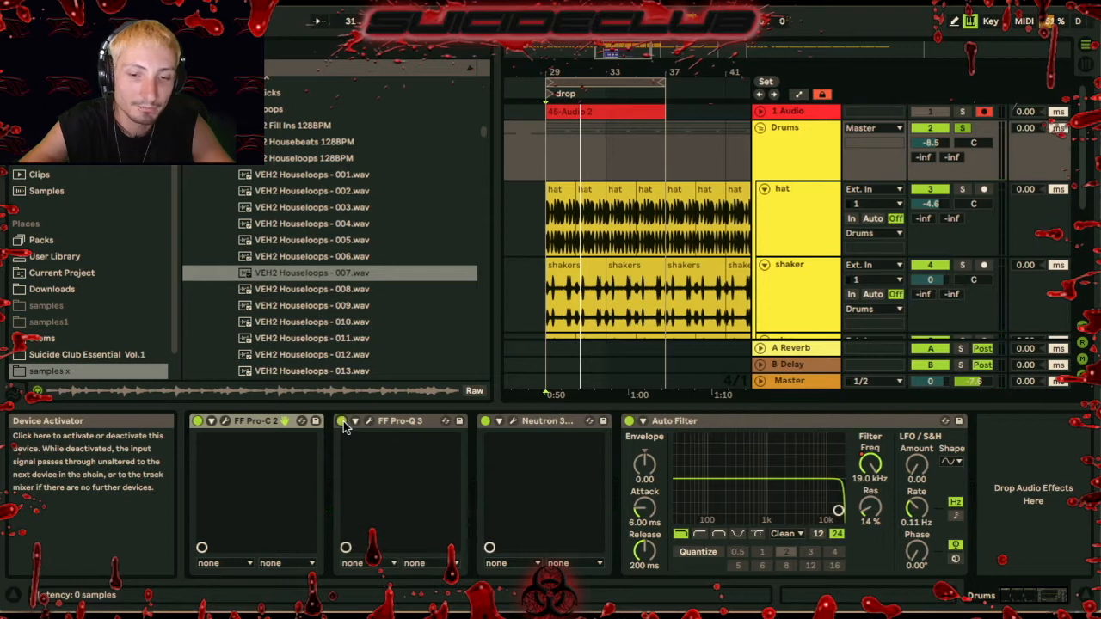
key("space")
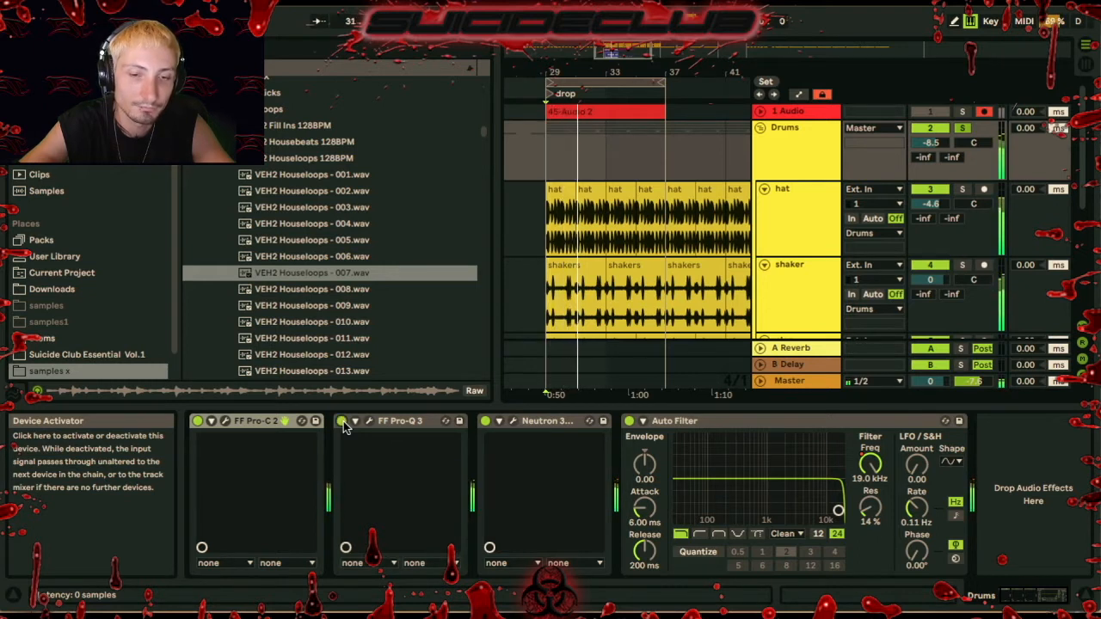
Examine the Neutron 3 Transient Shaper settings on the Drums group during playback, without its preset manager, and close the plug-in
left_click(511, 424)
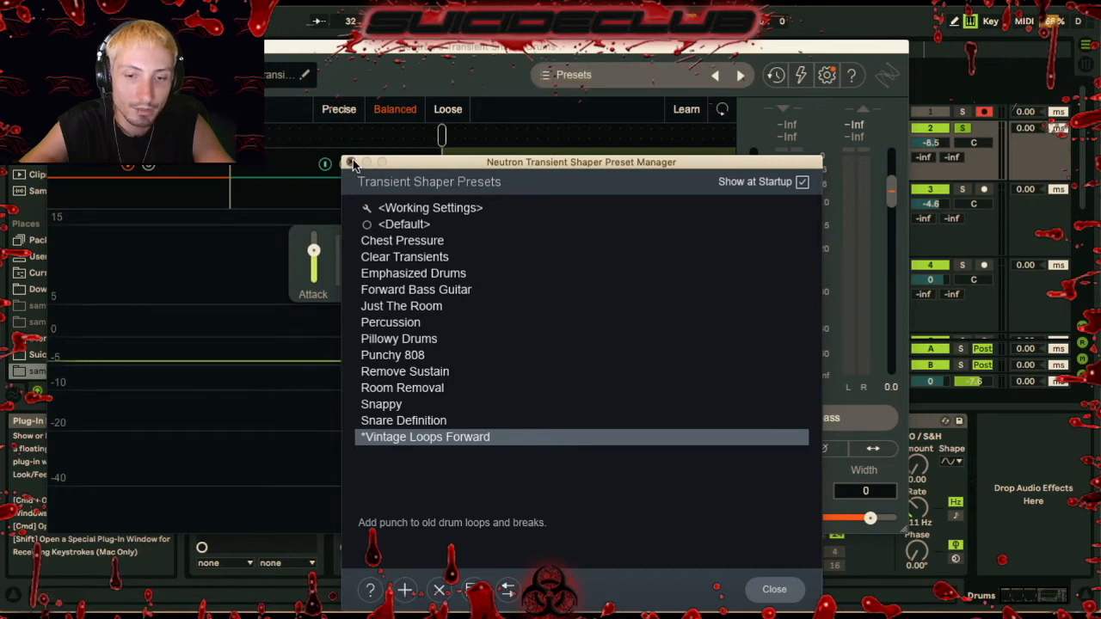
left_click(352, 163)
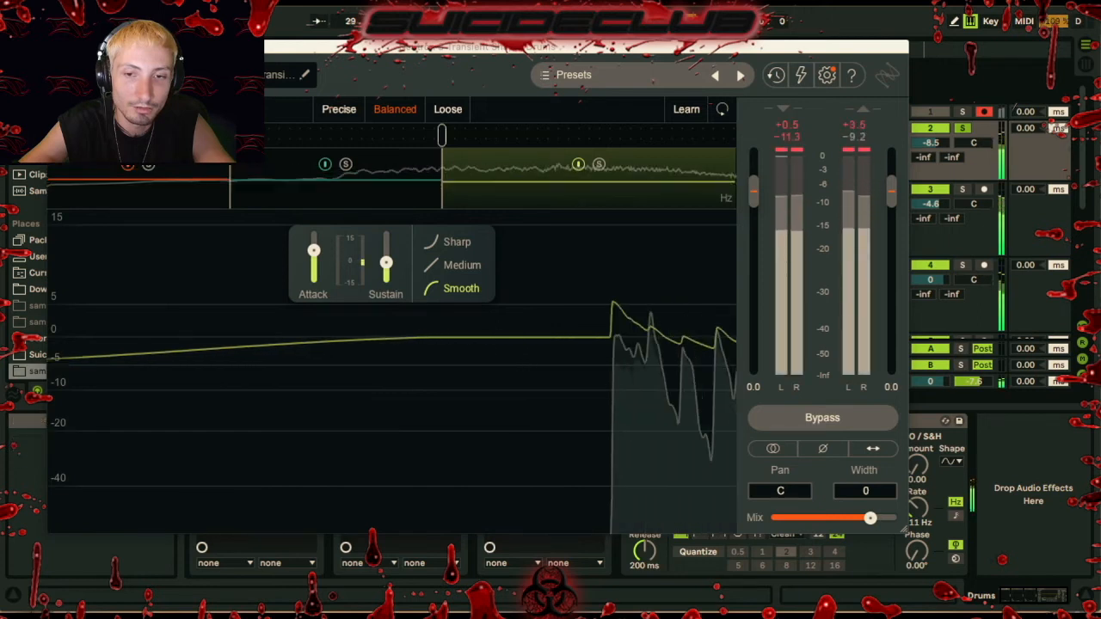
left_click(56, 46)
Compare the soloed drums with the Neutron 3 Transient Shaper off and on, leave it on, and select the Auto Filter
left_click(485, 423)
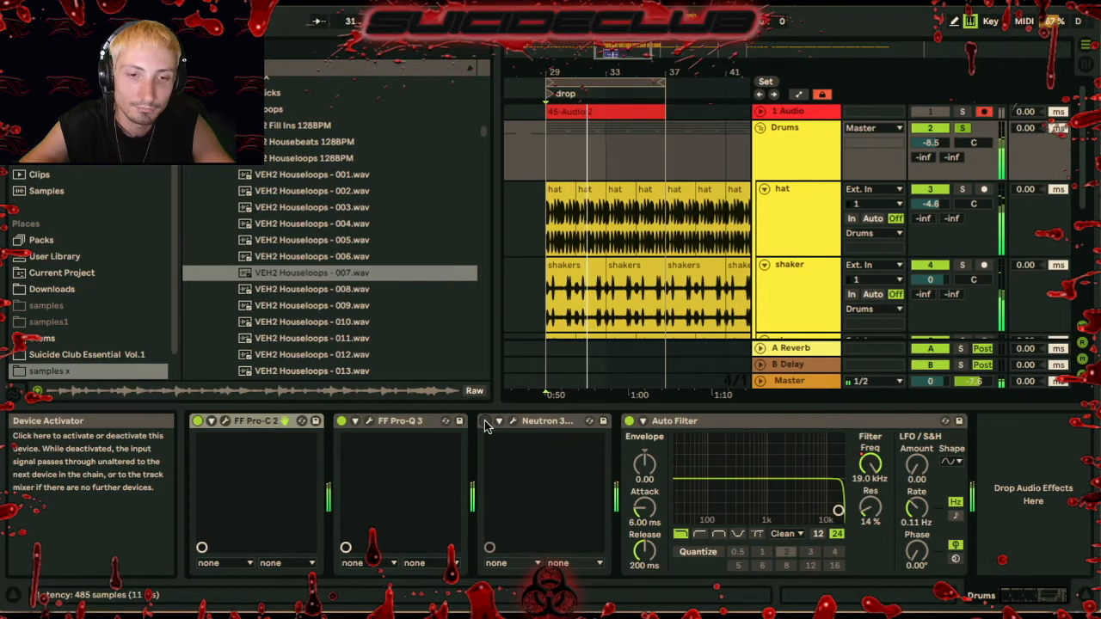
left_click(486, 421)
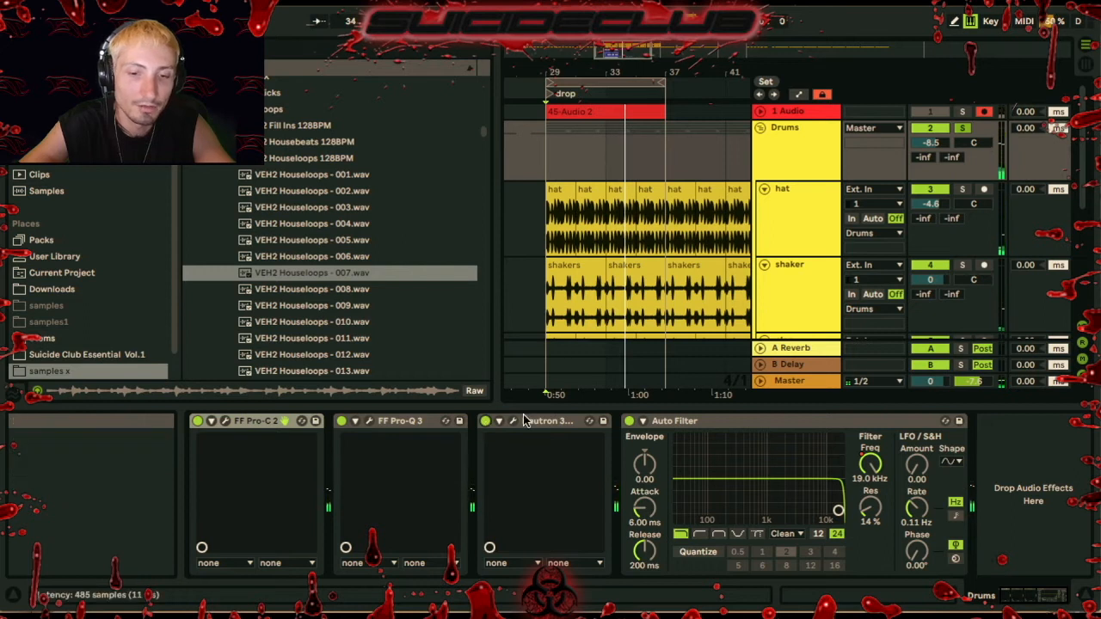
key("space")
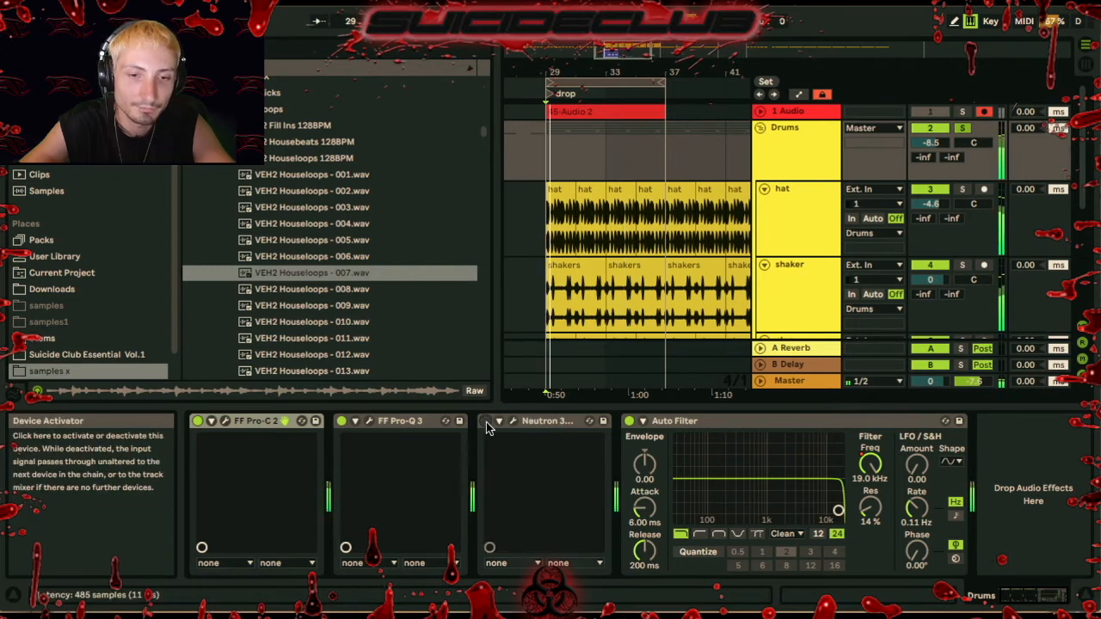
left_click(485, 422)
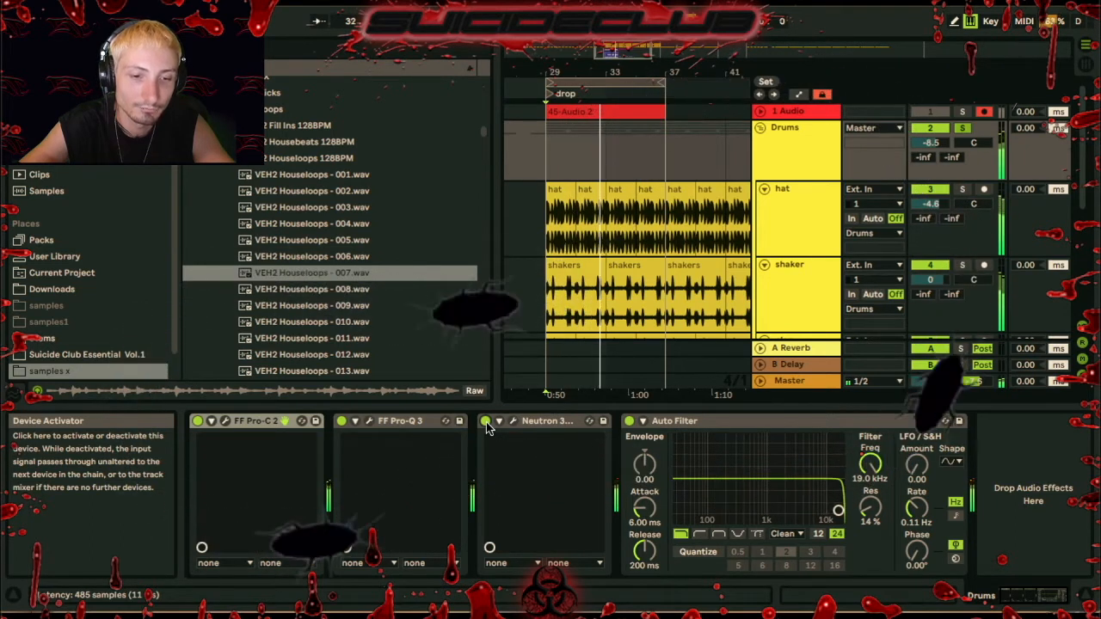
left_click(766, 422)
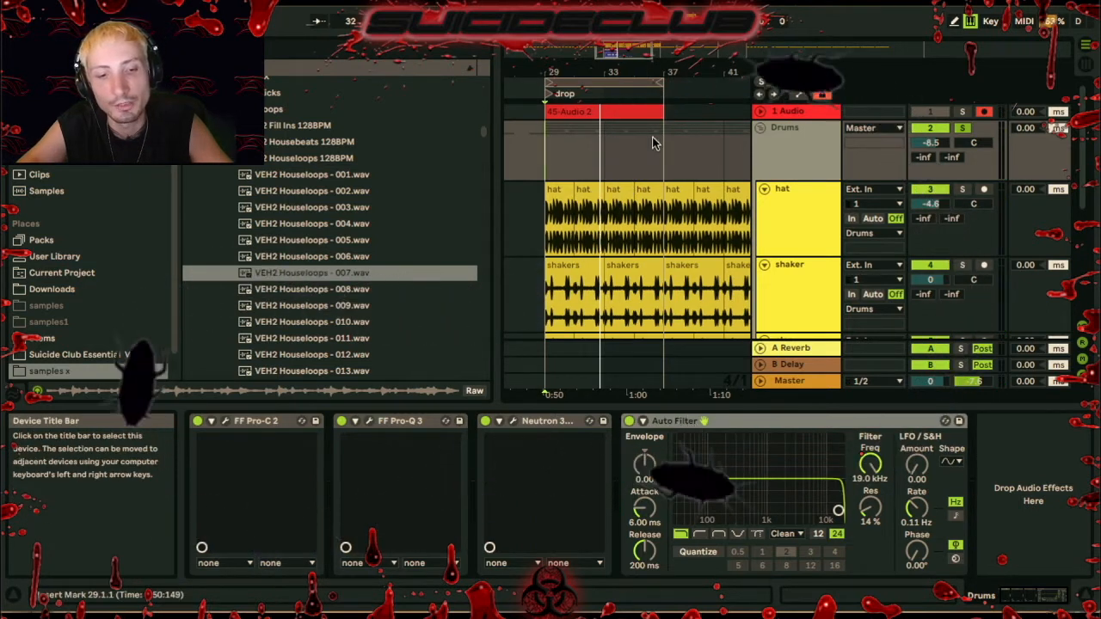
Fold the Drums group and unfold the New drums group to show its tracks
left_click(689, 271)
scroll(688, 271, "down", 1)
scroll(688, 271, "up", 1)
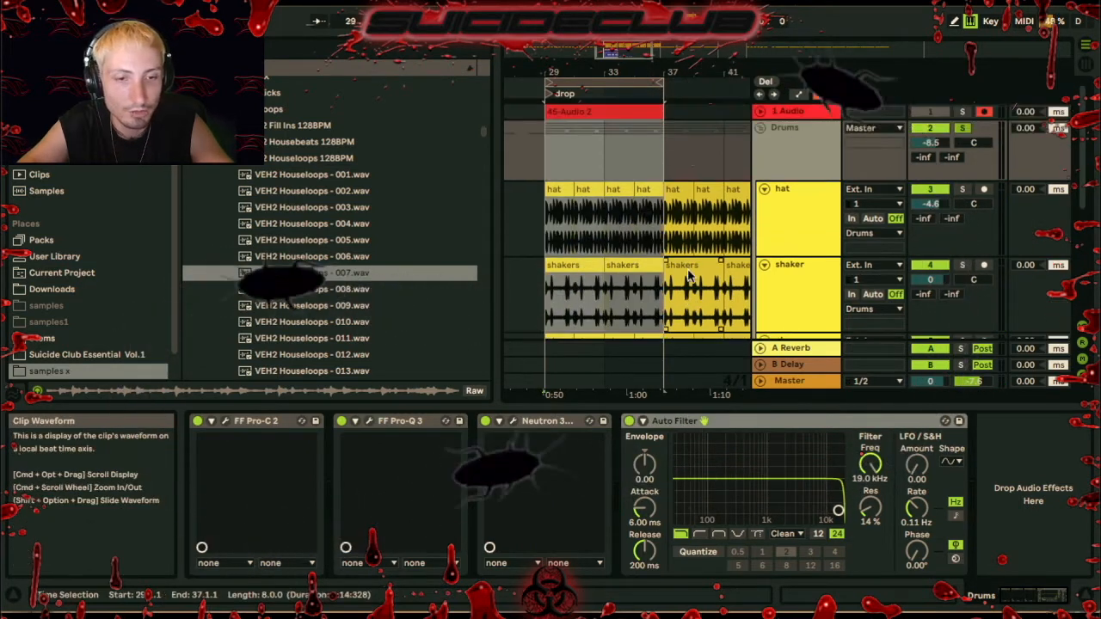
left_click(758, 128)
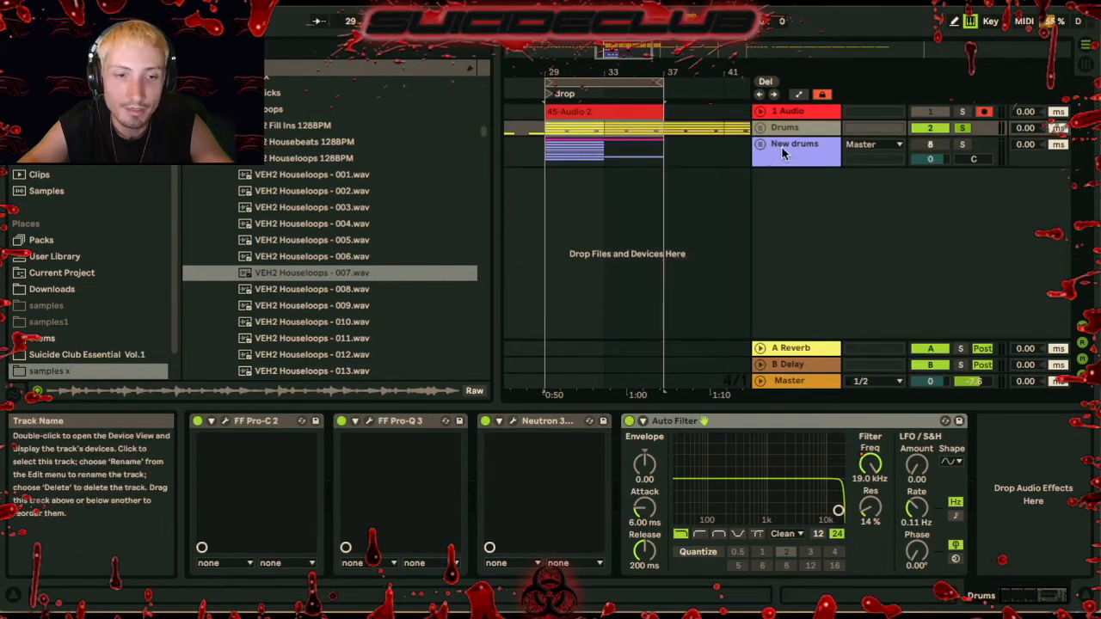
left_click(783, 150)
key("u")
scroll(801, 208, "down", 1)
scroll(801, 208, "up", 1)
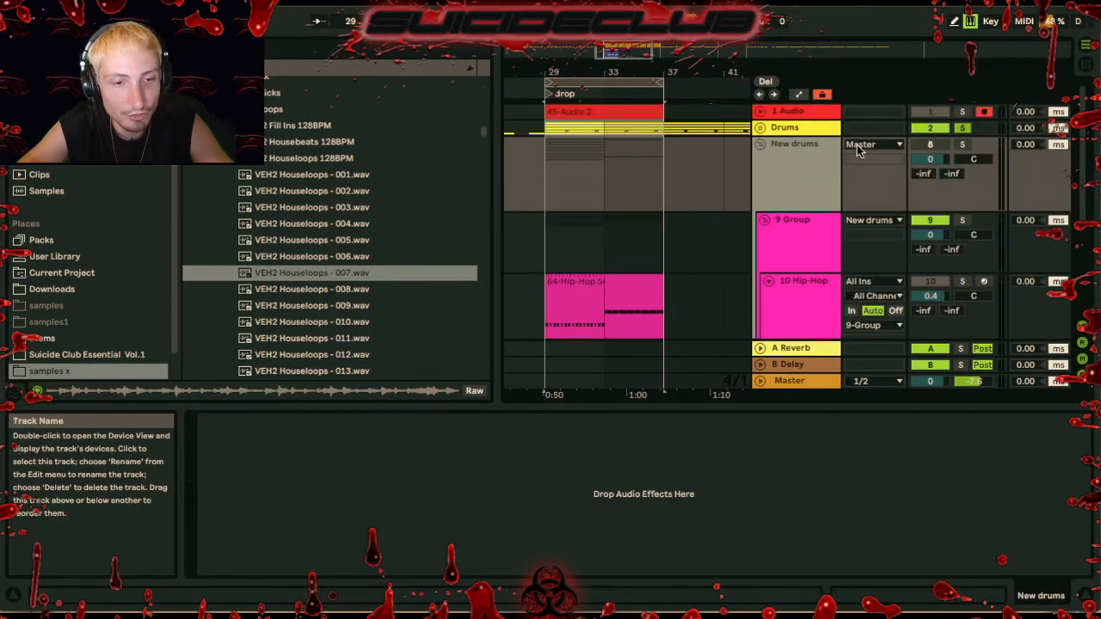
Unfold 12 Group and fold 9 Group inside the New drums group
scroll(801, 214, "down", 4)
scroll(345, 204, "up", 1)
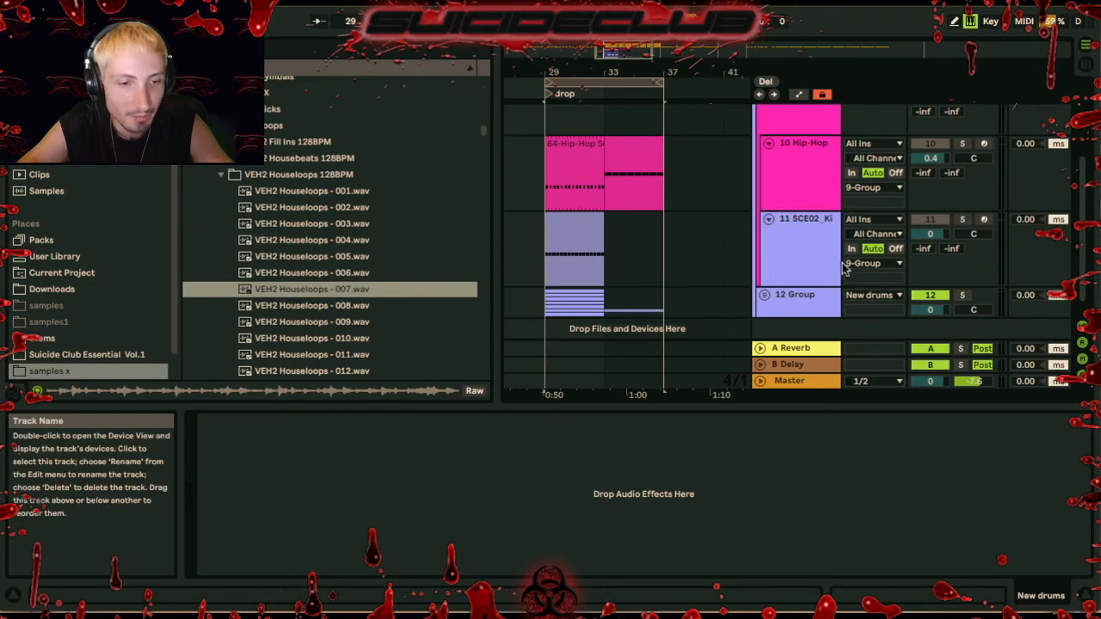
left_click(764, 295)
left_click(810, 116)
key("u")
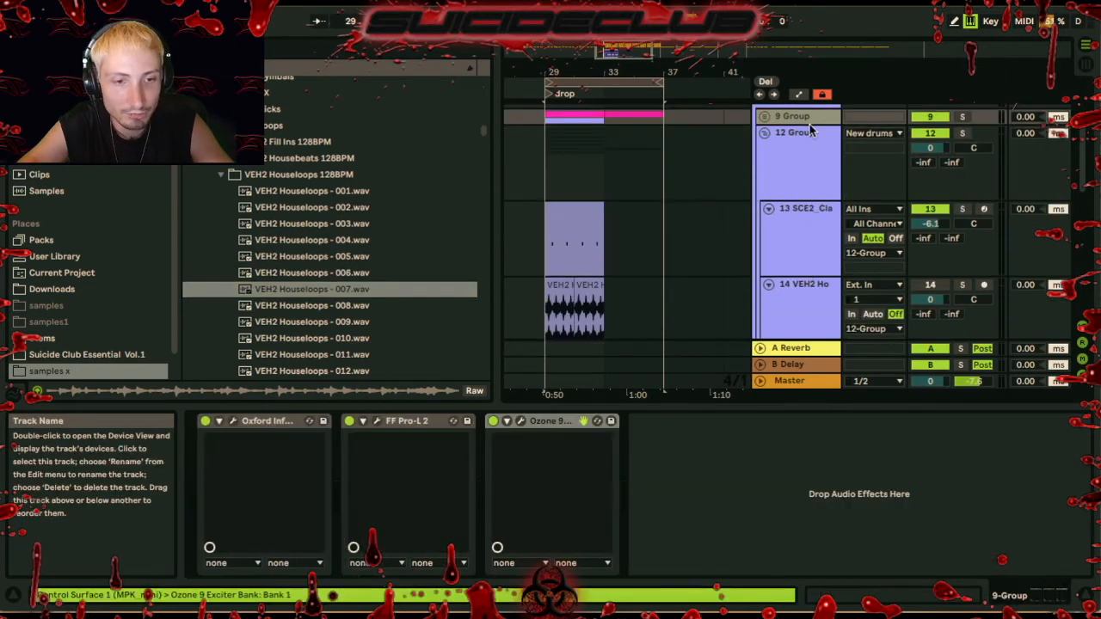
Show 12 Group's effect chain and look through its tracks from the SCE2 clap down to the percussion
left_click(808, 135)
scroll(805, 172, "down", 2)
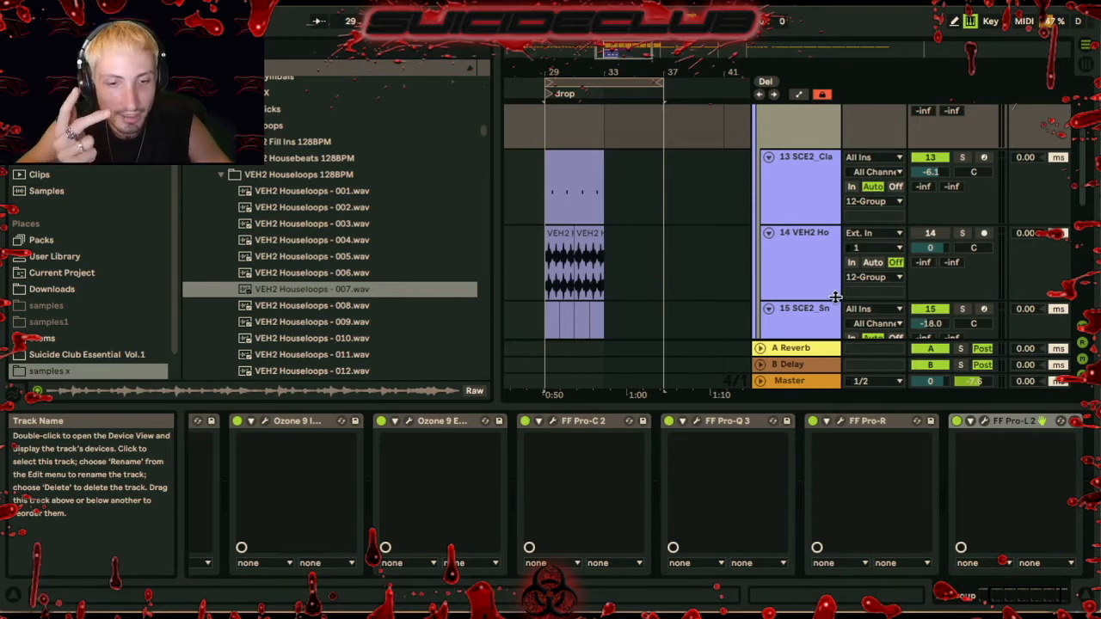
scroll(835, 297, "down", 4)
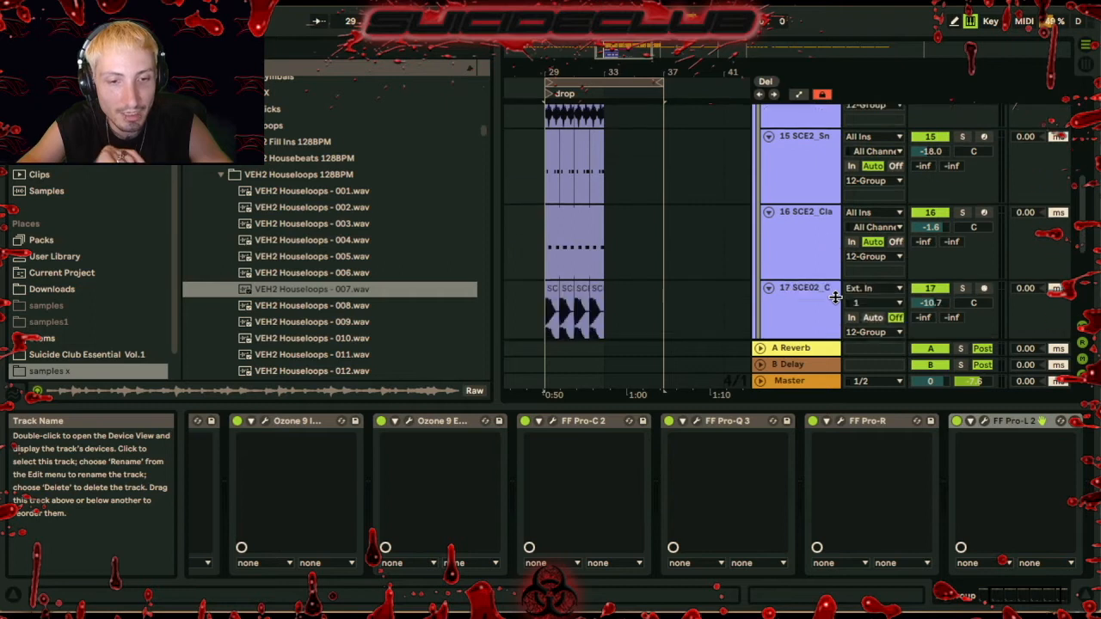
scroll(836, 296, "down", 4)
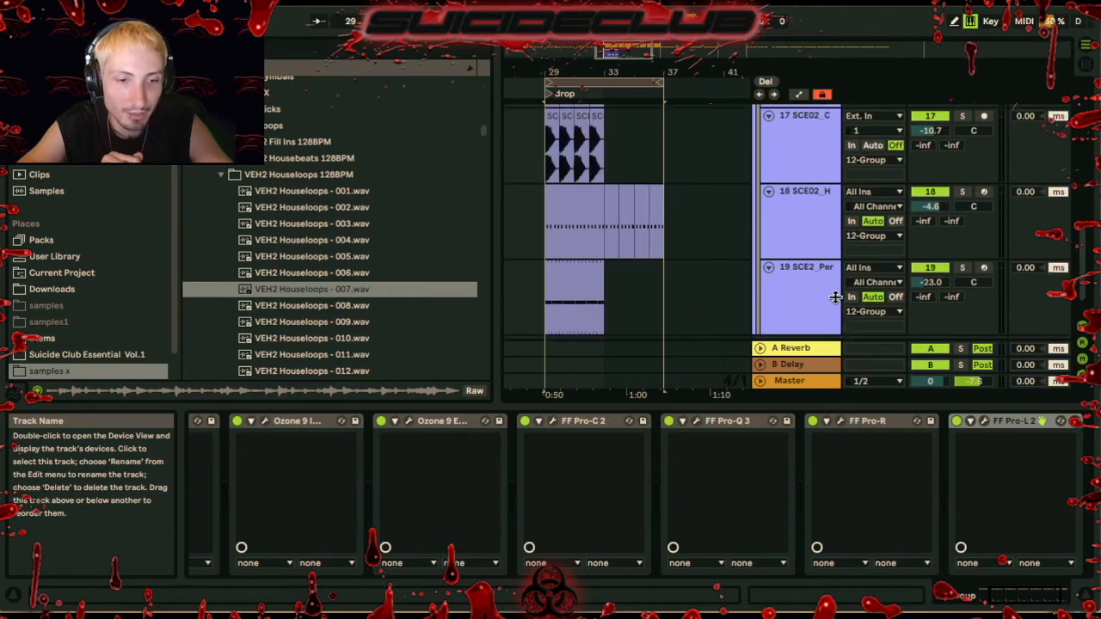
Solo SCE2_Clap_03 on track 16, open its clip notes, loop bars 29 to 33 and start playback
scroll(835, 296, "up", 3)
left_click(602, 220)
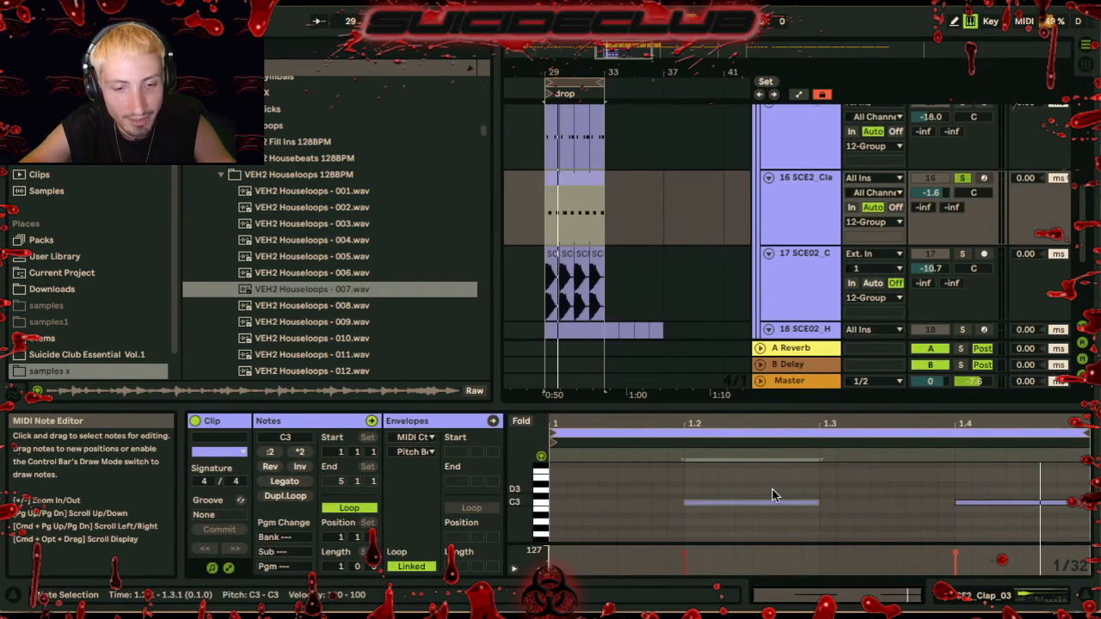
key("space")
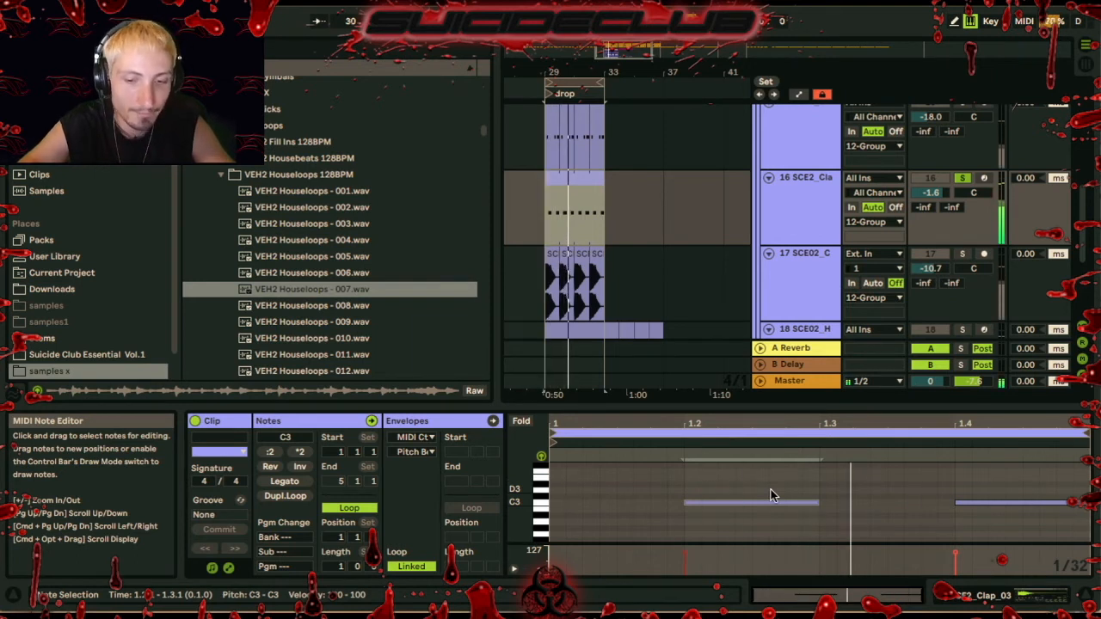
Add the SCE02_Crash_02 track to the solo during playback and check the clap and crash tracks' devices
left_click(787, 280)
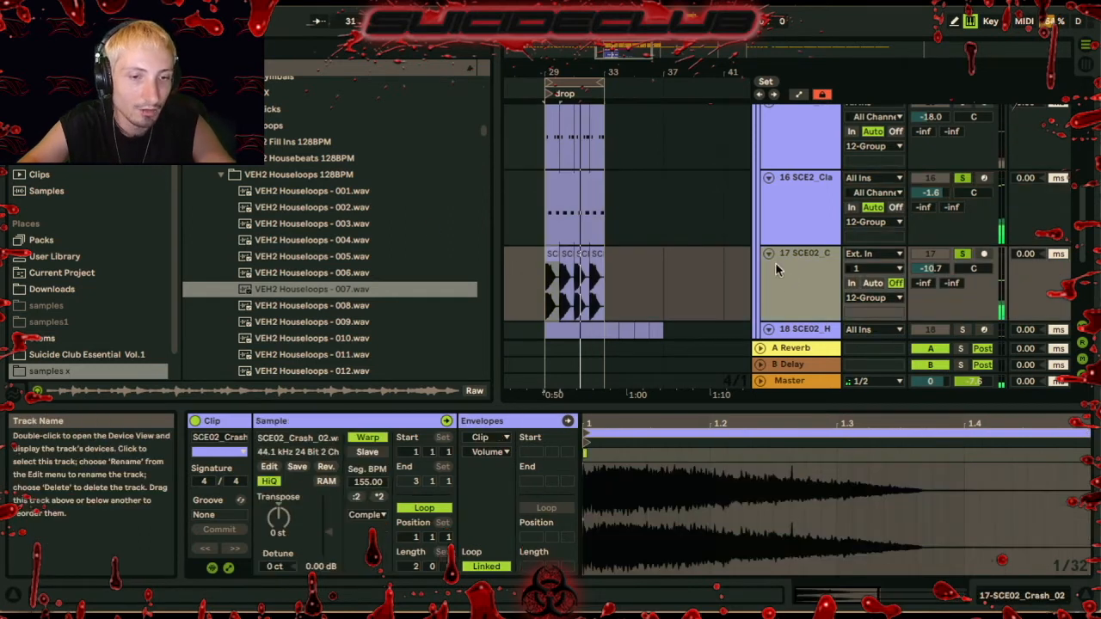
key("z")
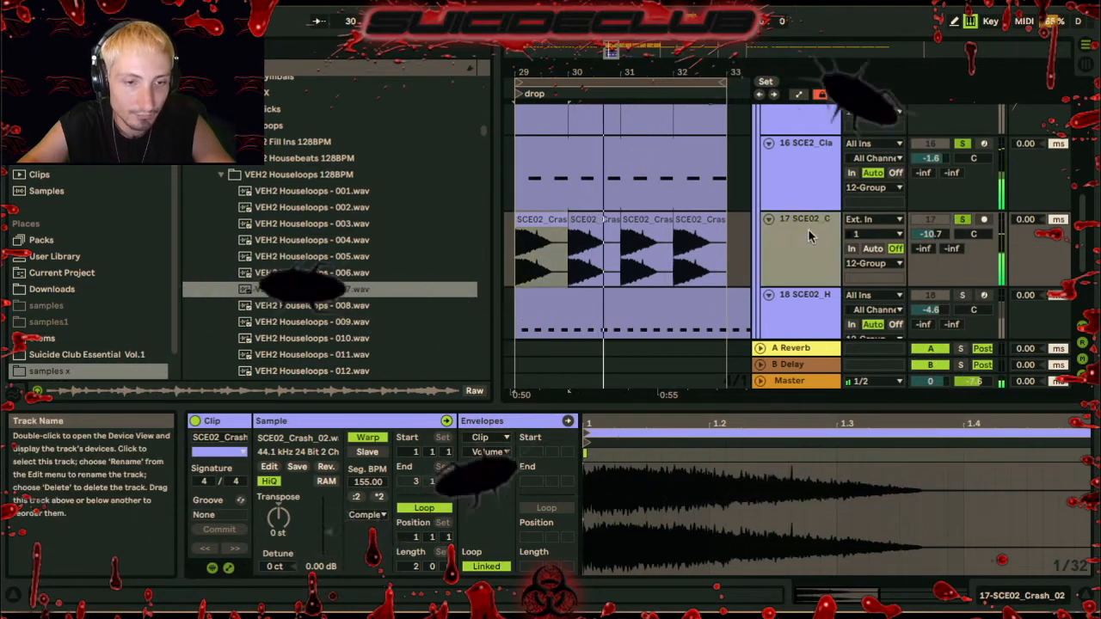
left_click(809, 237)
left_click(794, 161)
left_click(805, 234)
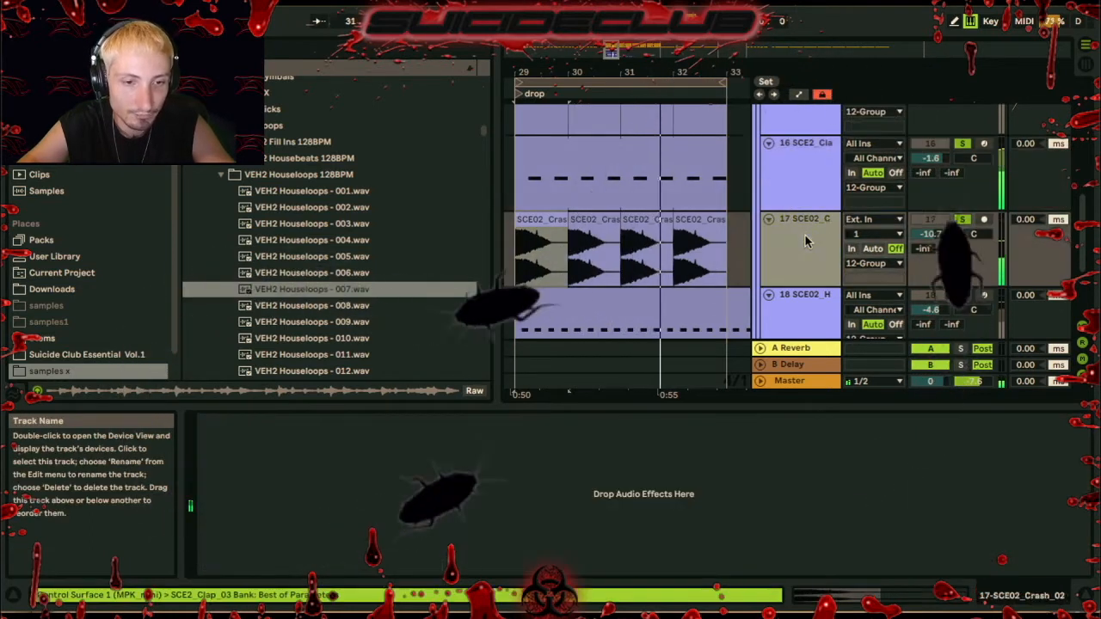
Add the SCE02_Hat_02 track to the solo and listen to it with the clap and crash
scroll(805, 237, "down", 1)
scroll(805, 237, "down", 1)
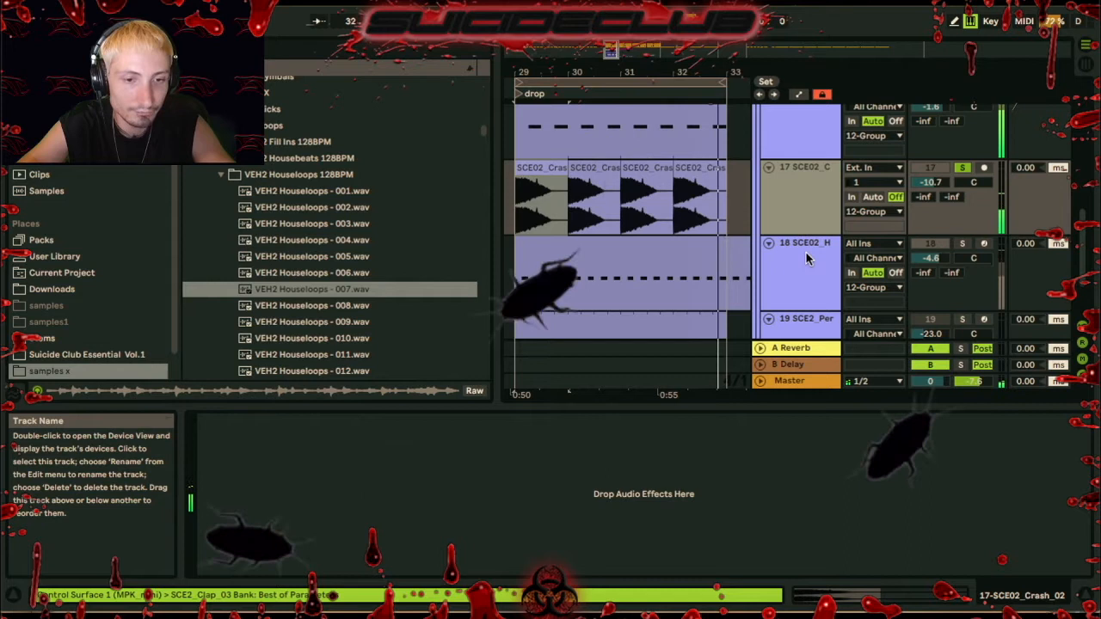
left_click(808, 251)
left_click(961, 243)
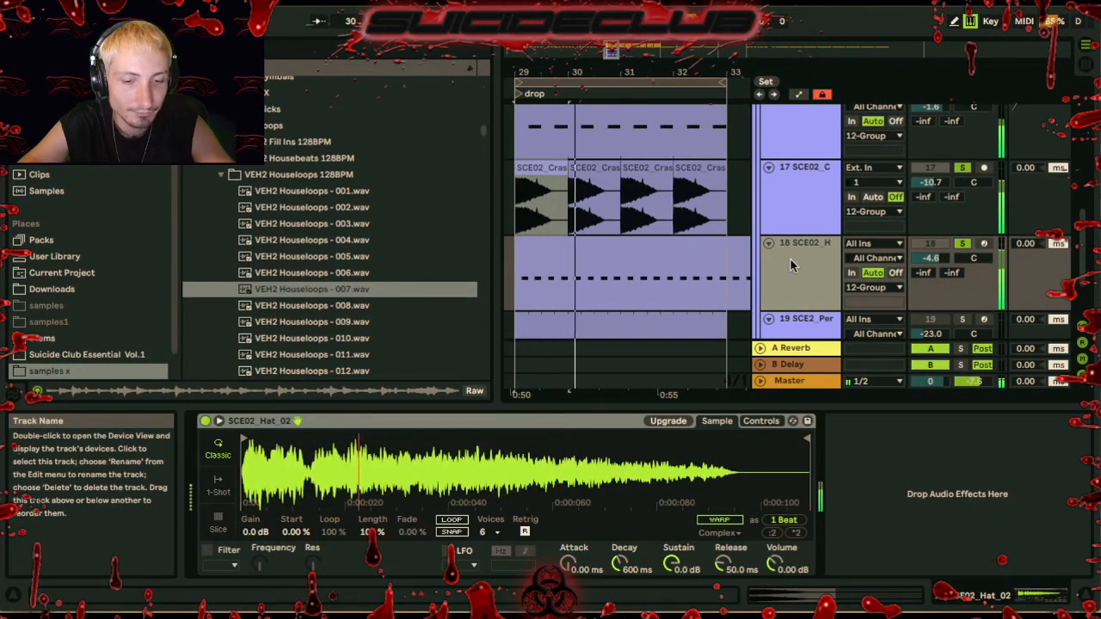
scroll(789, 258, "down", 1)
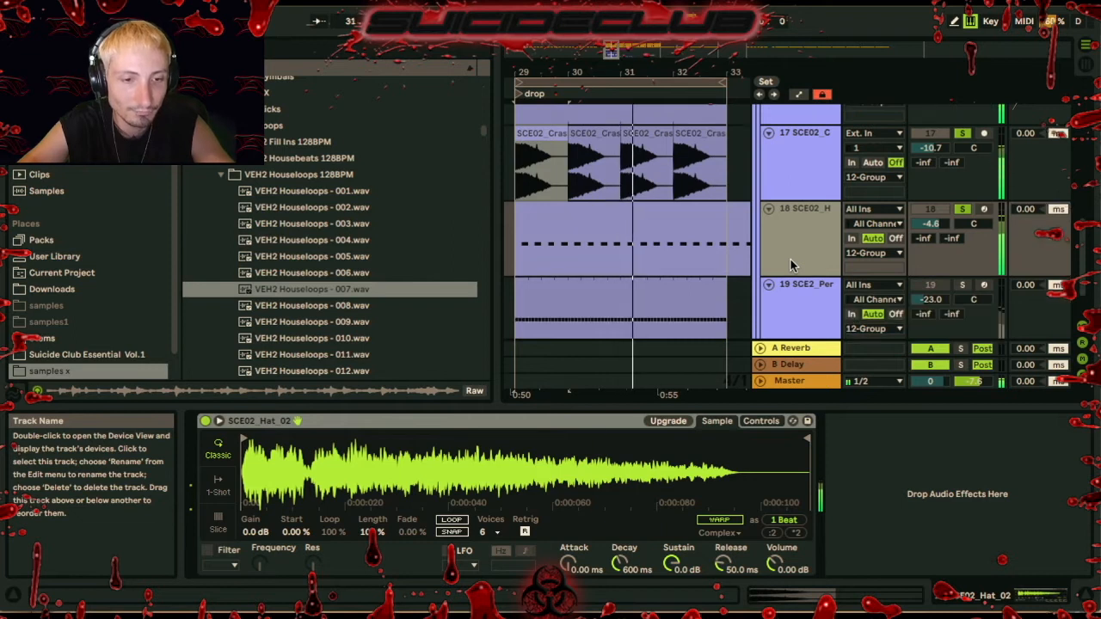
scroll(790, 265, "down", 1)
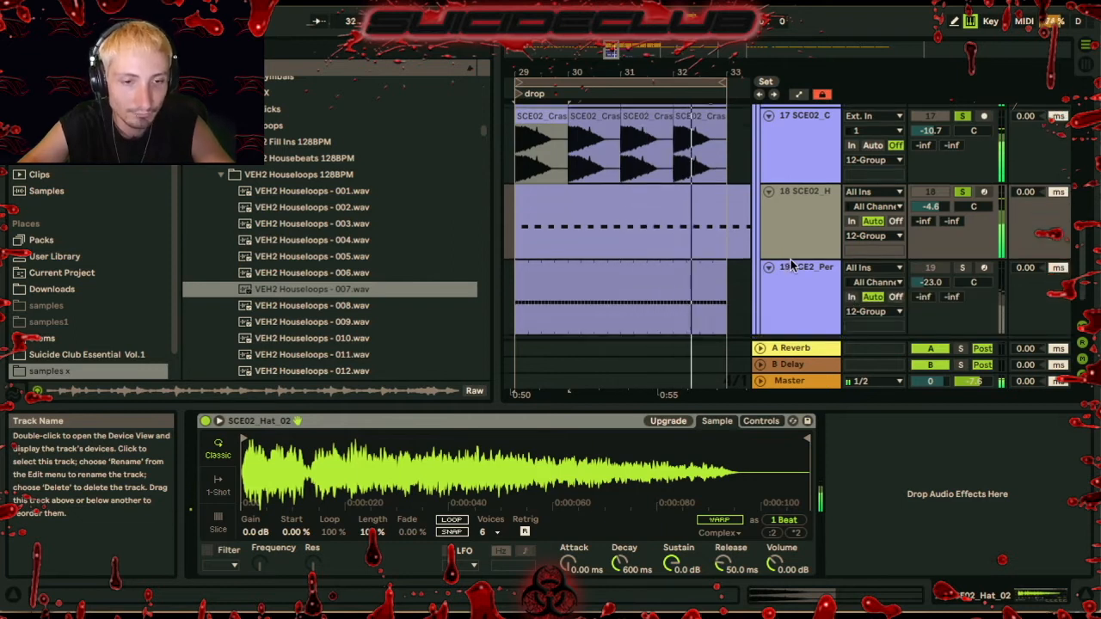
Add the SCE2_Snare_07 track to the soloed layers and show its Simpler
scroll(790, 265, "up", 5)
scroll(790, 265, "up", 1)
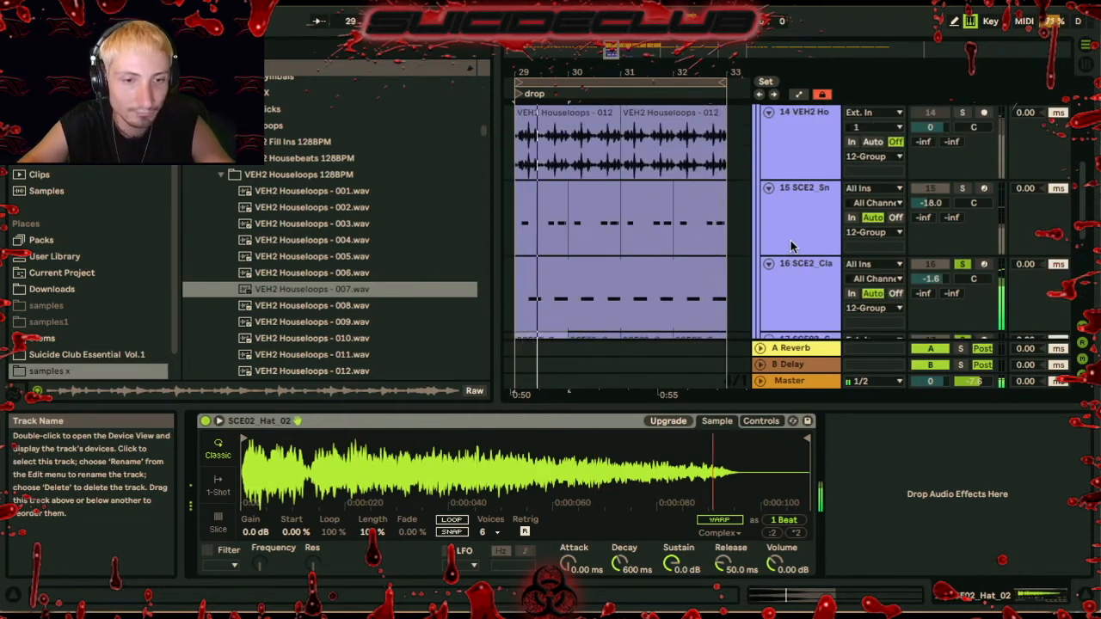
left_click(791, 246)
left_click(962, 187)
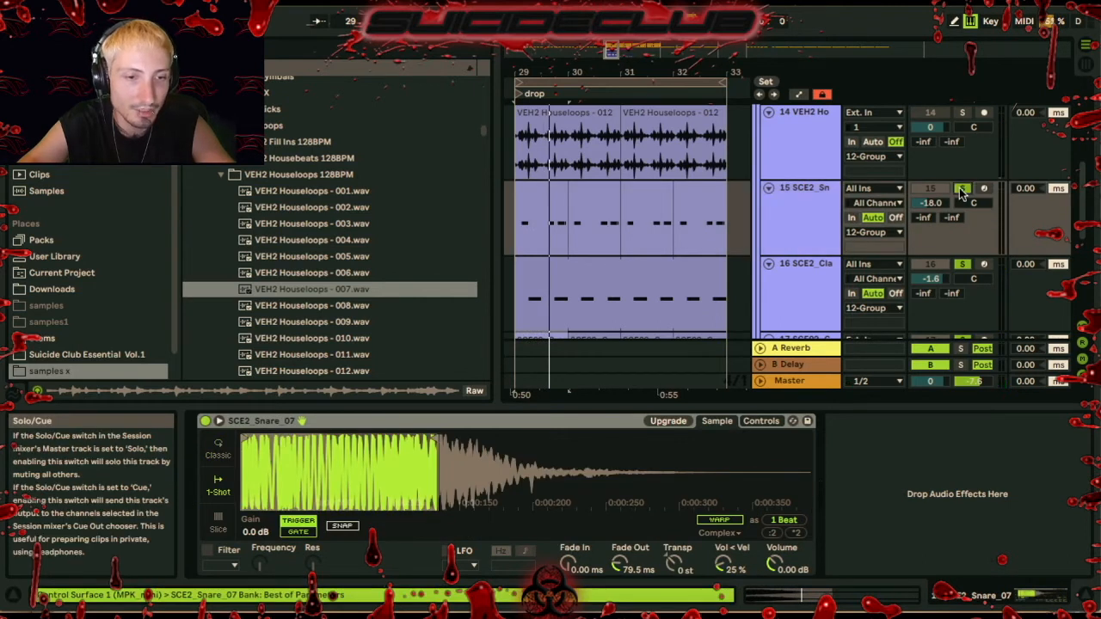
Consolidate the snare clips in bars 29 to 33 into one clip and open its notes
left_click(571, 224)
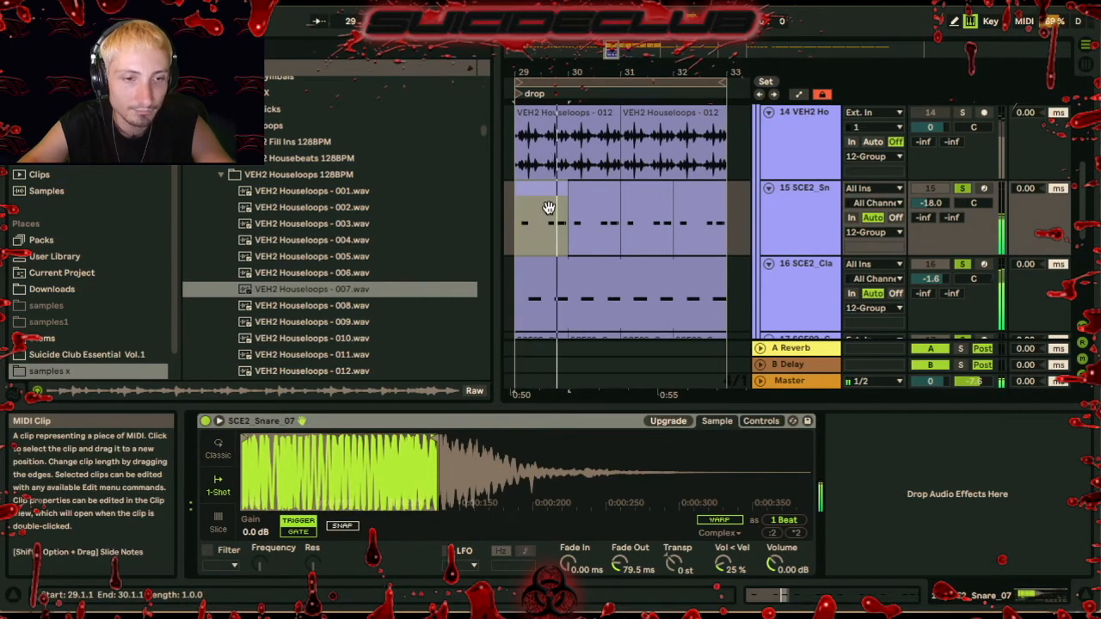
left_click_drag(516, 226, 661, 225)
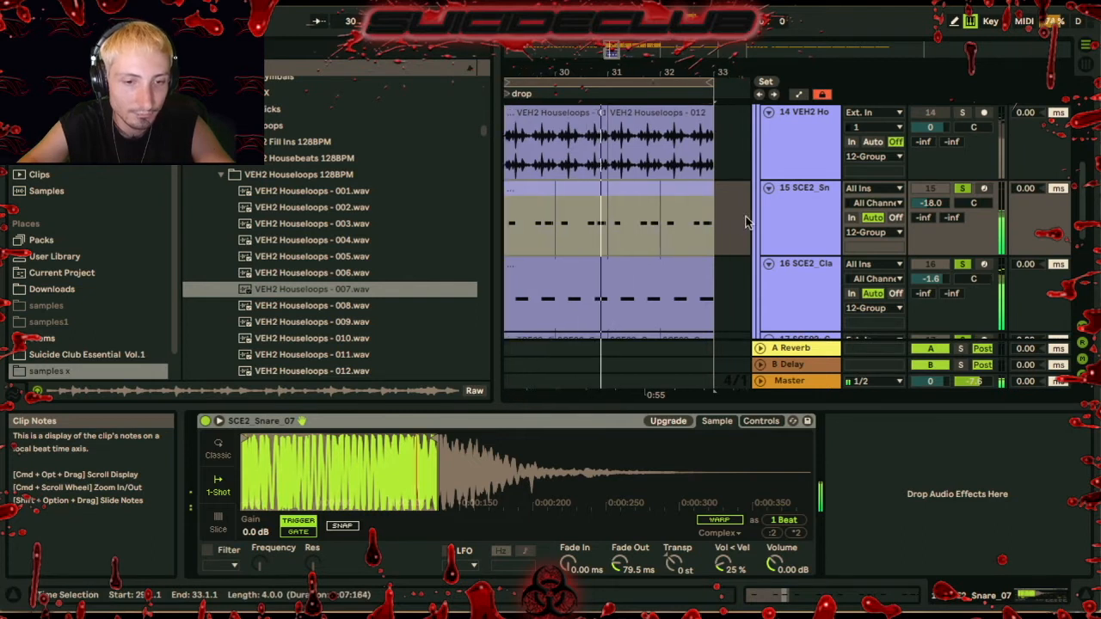
left_click_drag(662, 76, 729, 101)
left_click(667, 225)
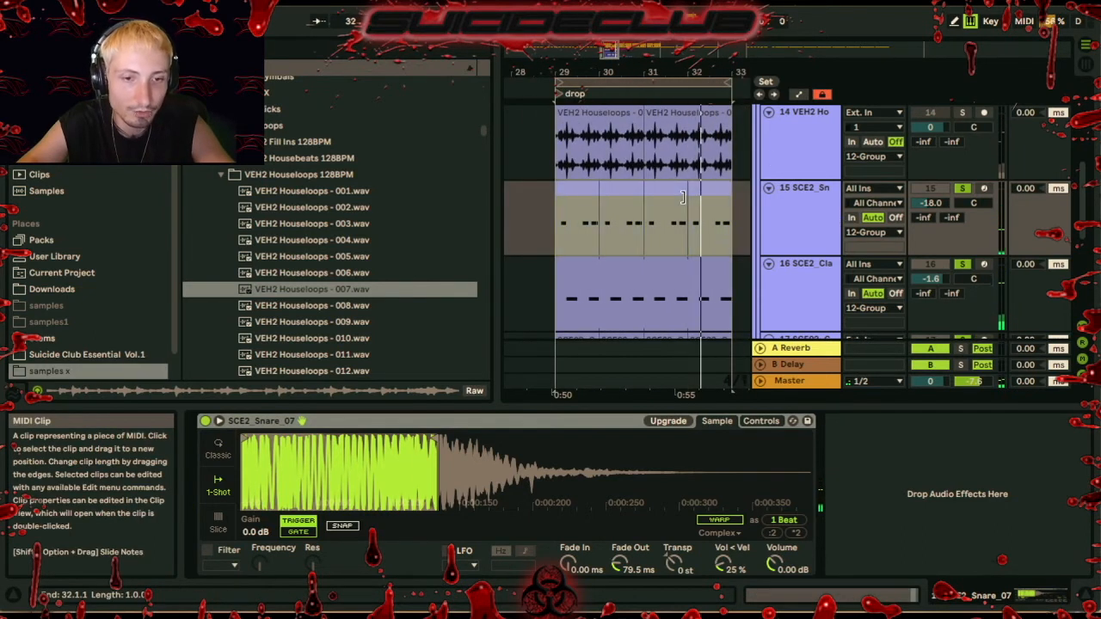
left_click(568, 189)
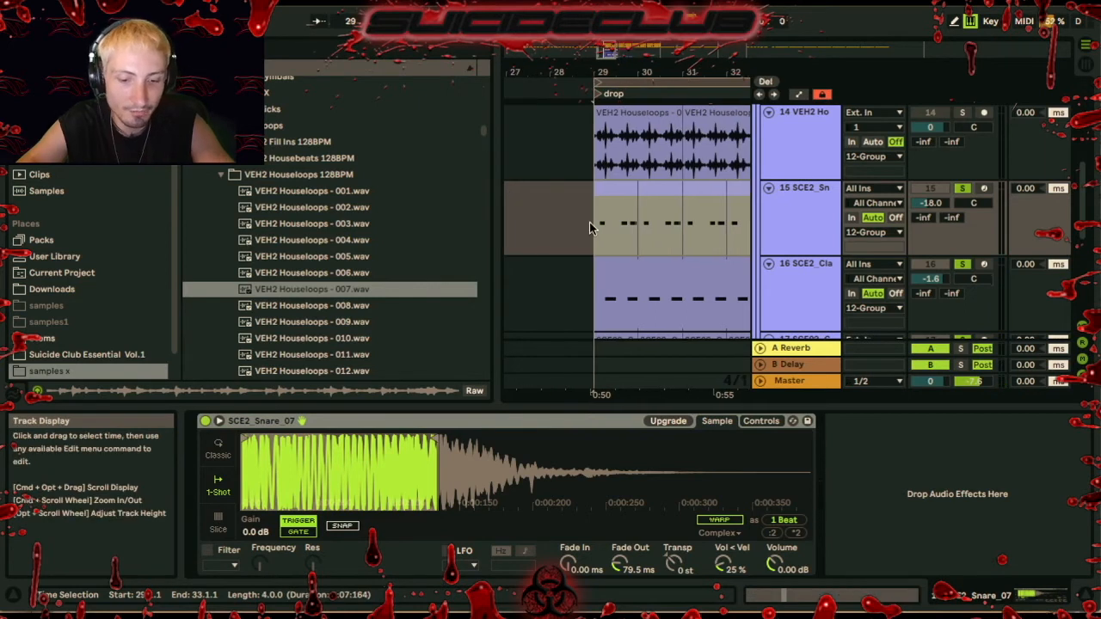
left_click(684, 202)
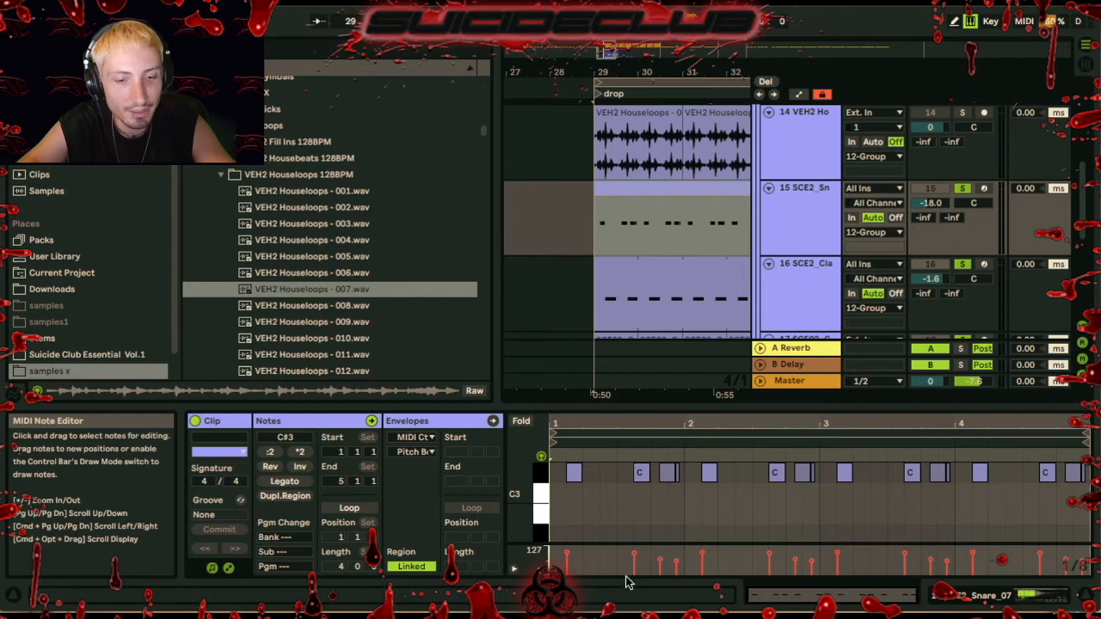
Set Vel>Vol to 50 % in the snare's Simpler controls and return to the clip's notes and velocities
left_click(791, 230)
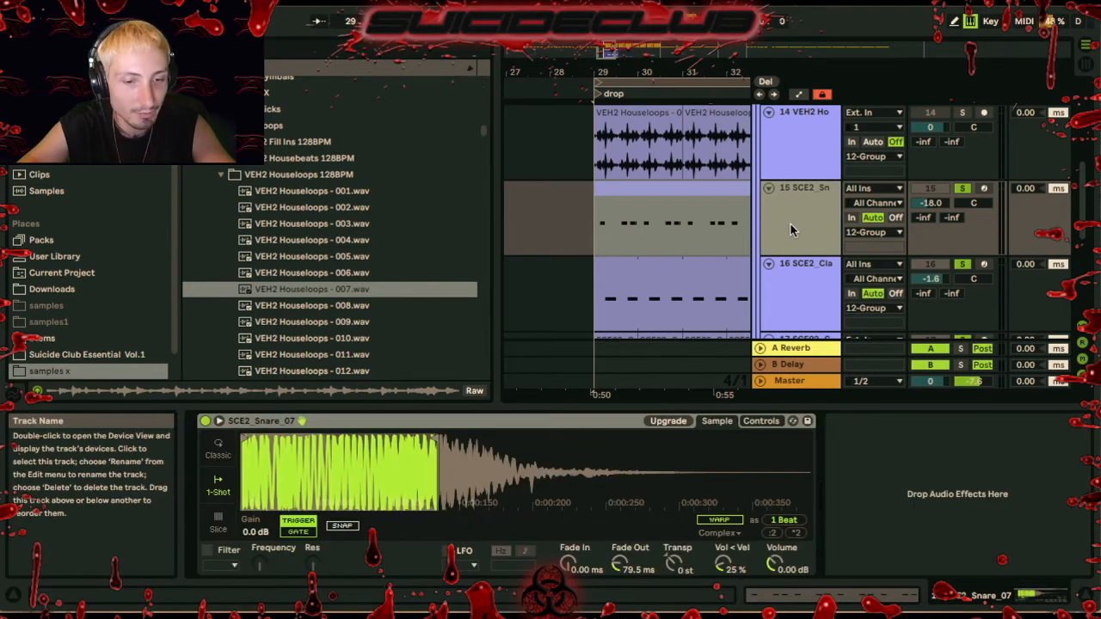
left_click(756, 421)
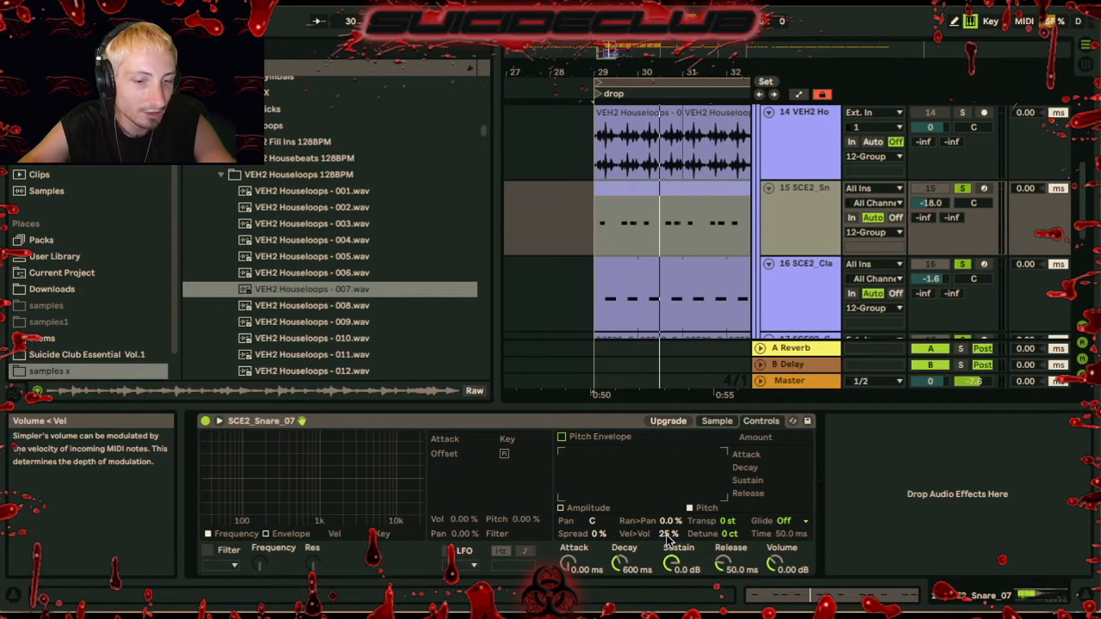
left_click(668, 534)
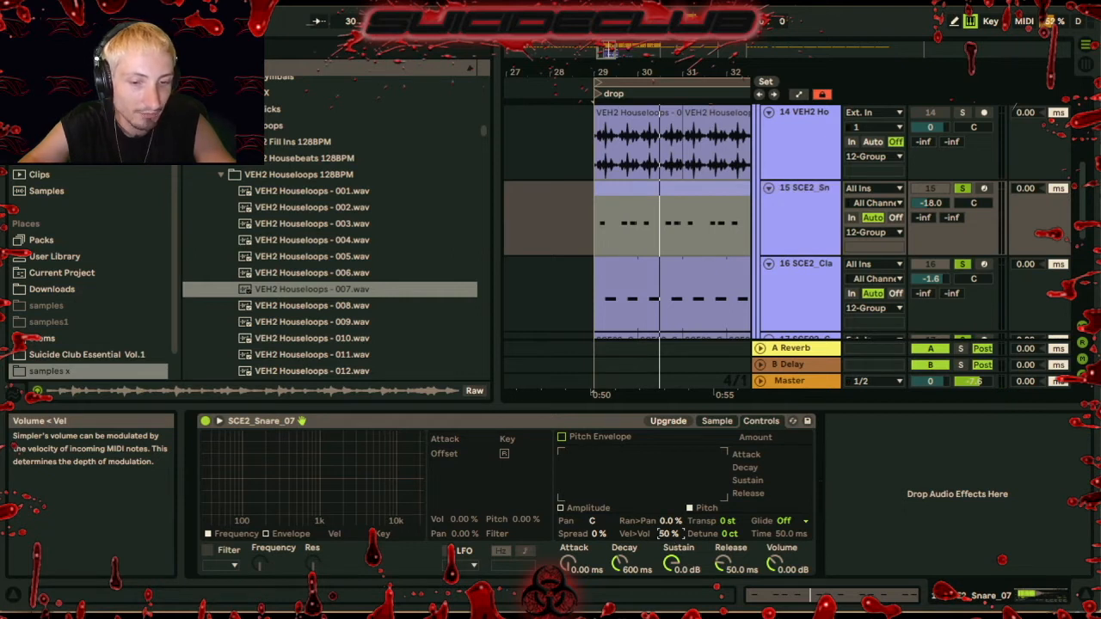
key("shift+Tab")
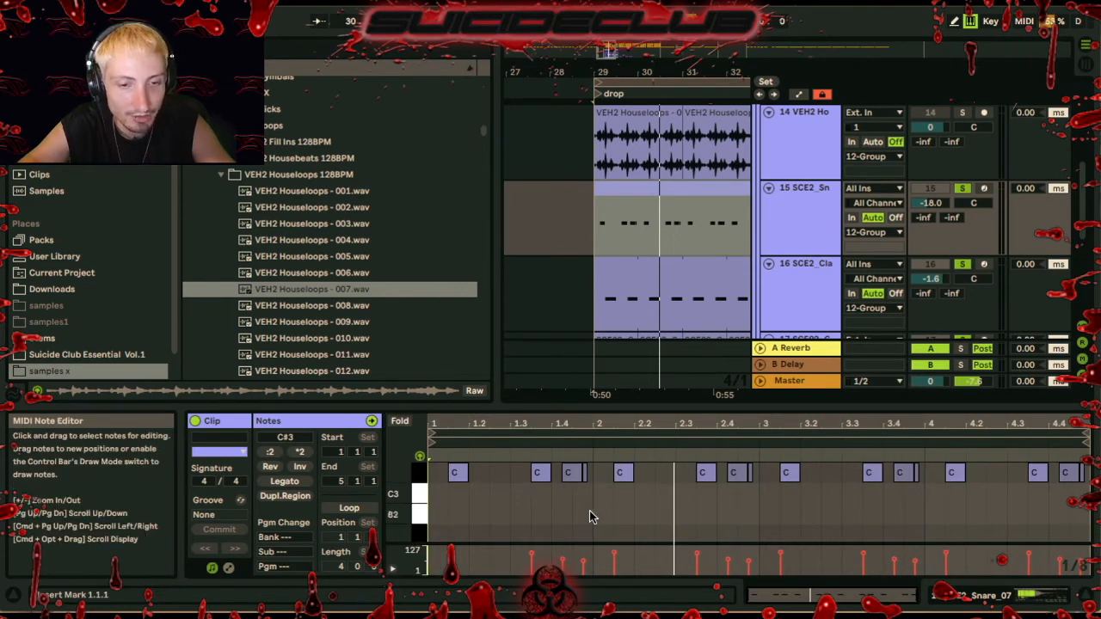
Play the soloed layers, set the snare track's volume to -20.0 dB and show its Simpler again
key("space")
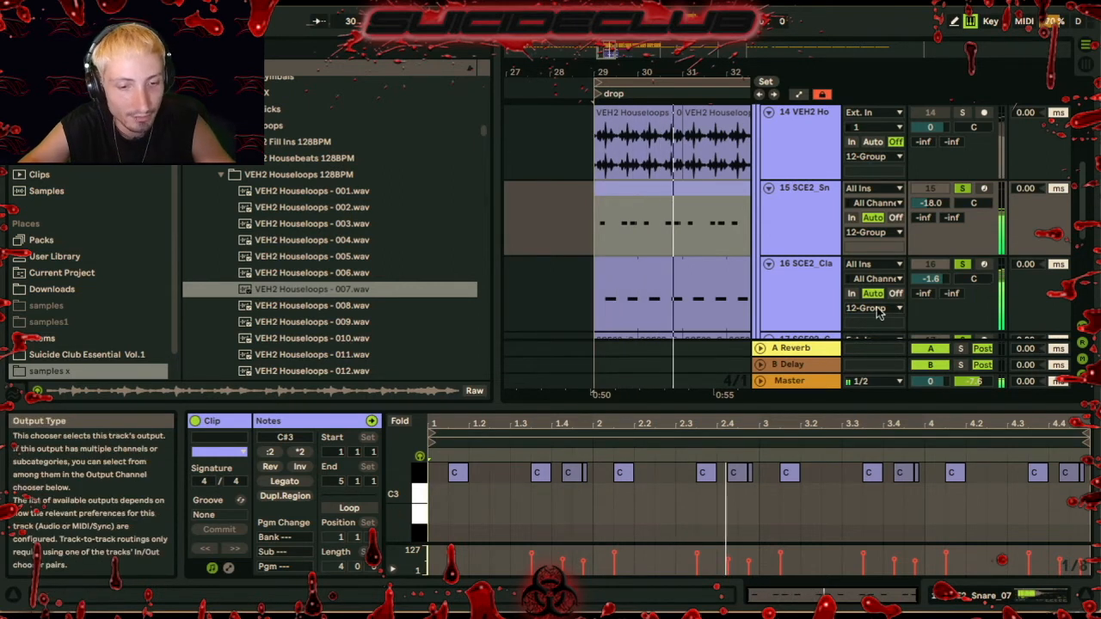
left_click_drag(930, 203, 930, 211)
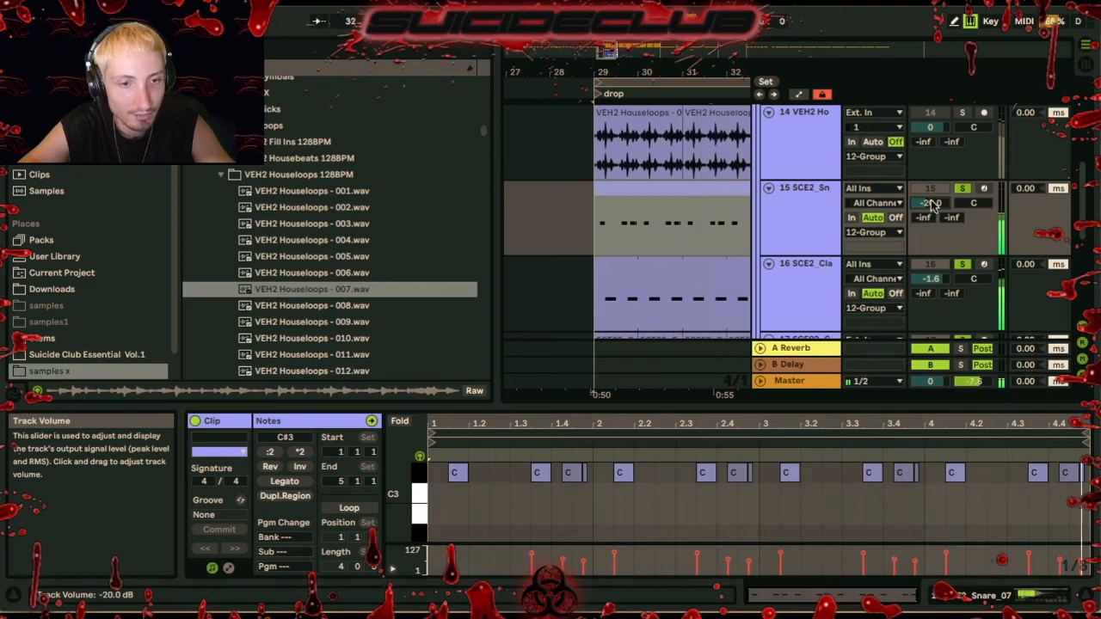
left_click(781, 209)
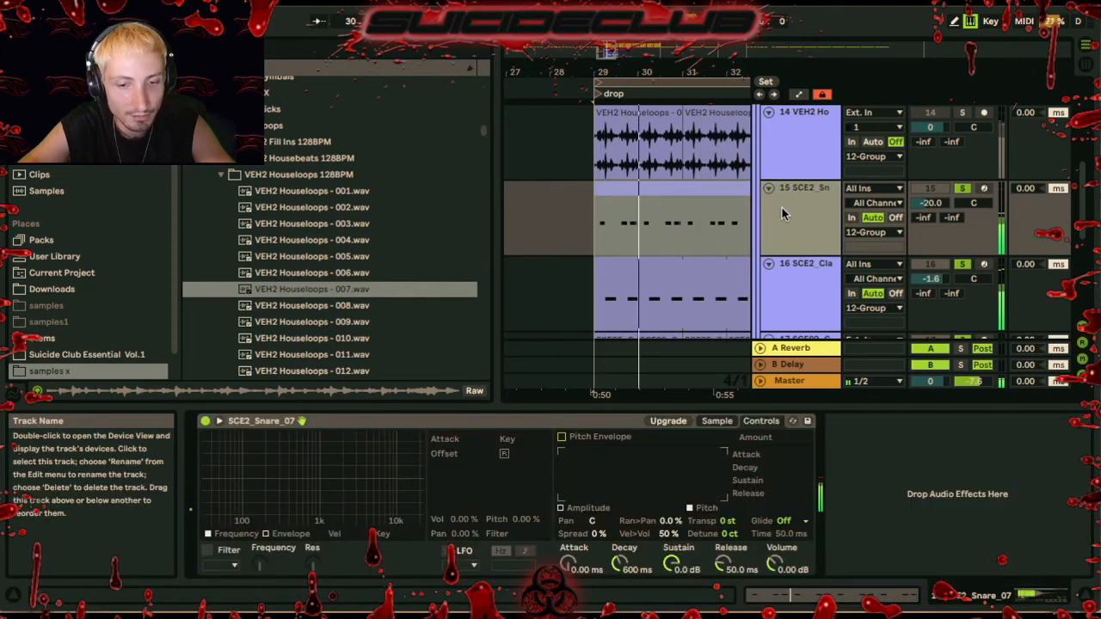
Check the EQ Eight on the VEH2 loop track 14 during playback
scroll(782, 207, "up", 1)
left_click(779, 174)
scroll(785, 189, "up", 3)
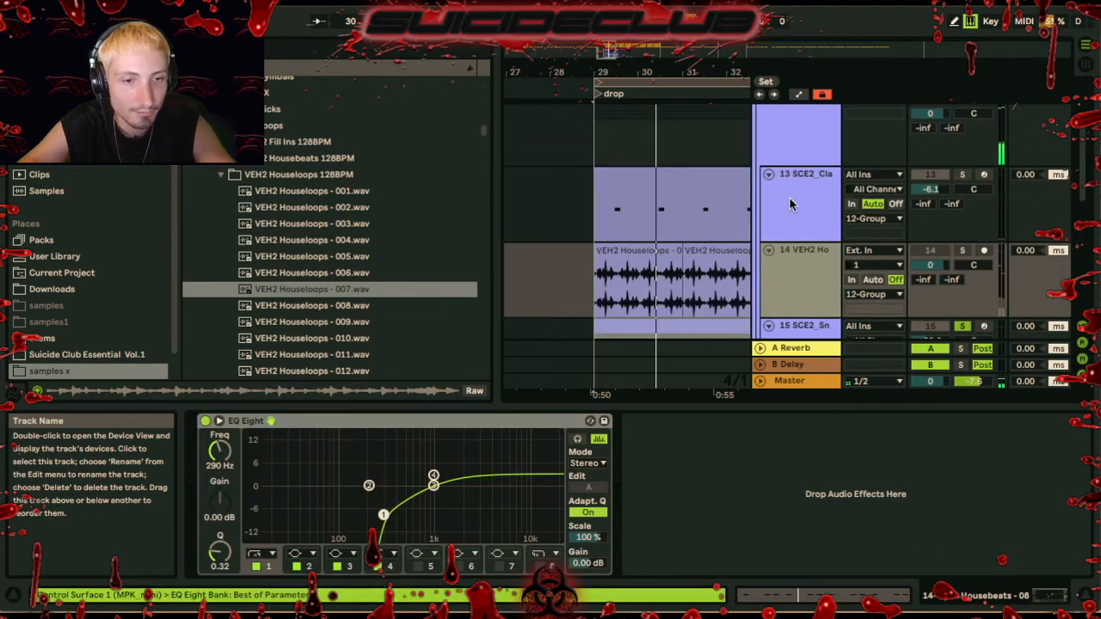
Add the SCE2_Clap_07 track to the solo, select its clip from bar 29 and play the combined layers
left_click(790, 203)
left_click_drag(643, 85, 639, 103)
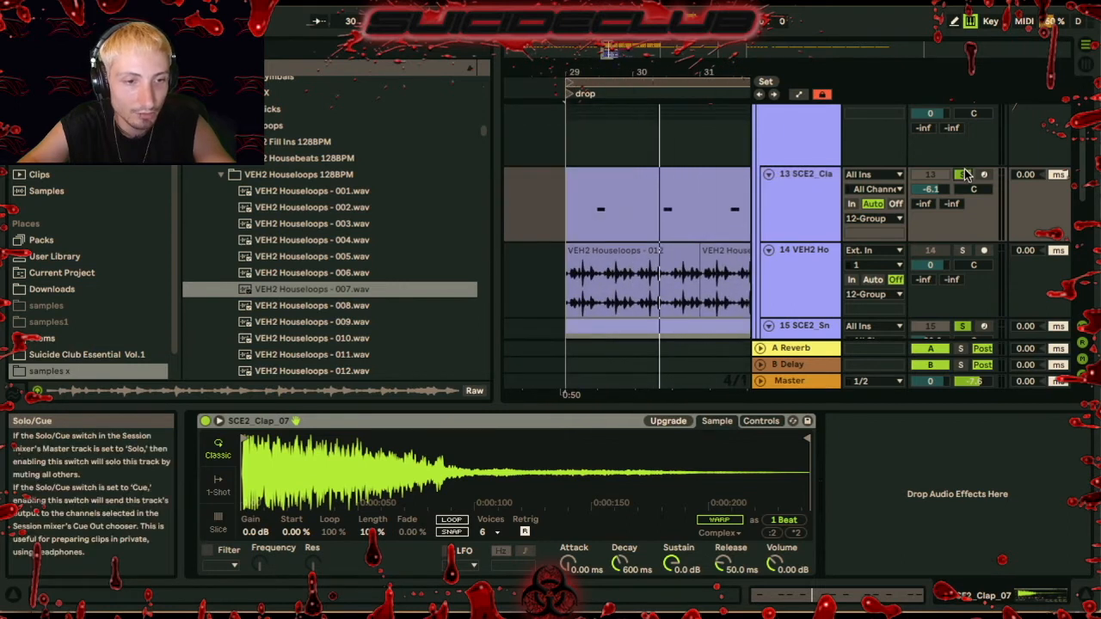
left_click(656, 184)
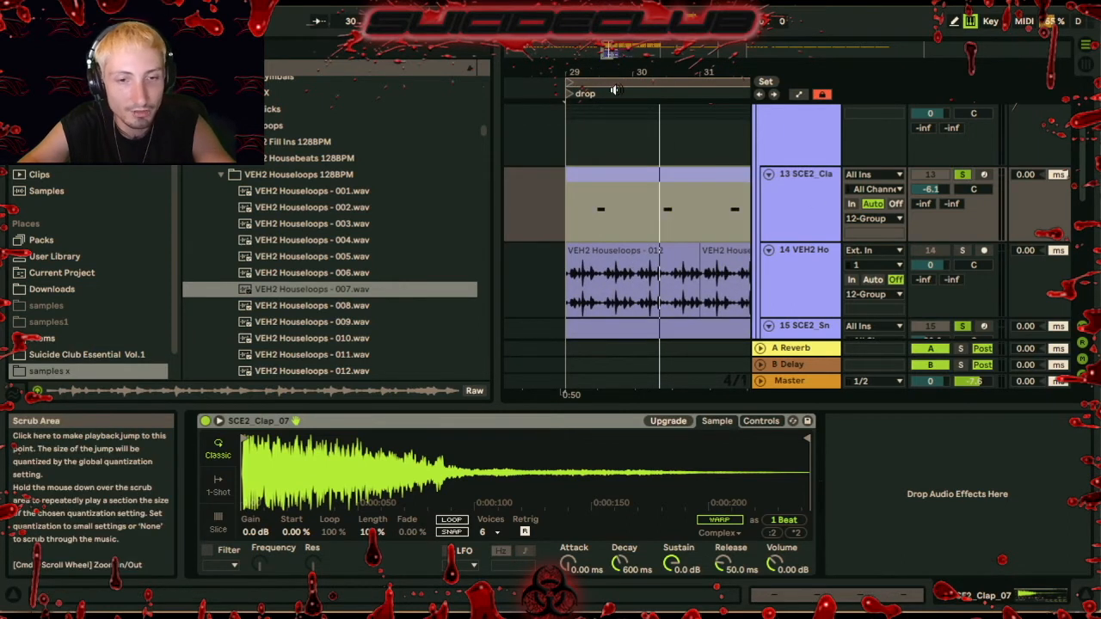
key("space")
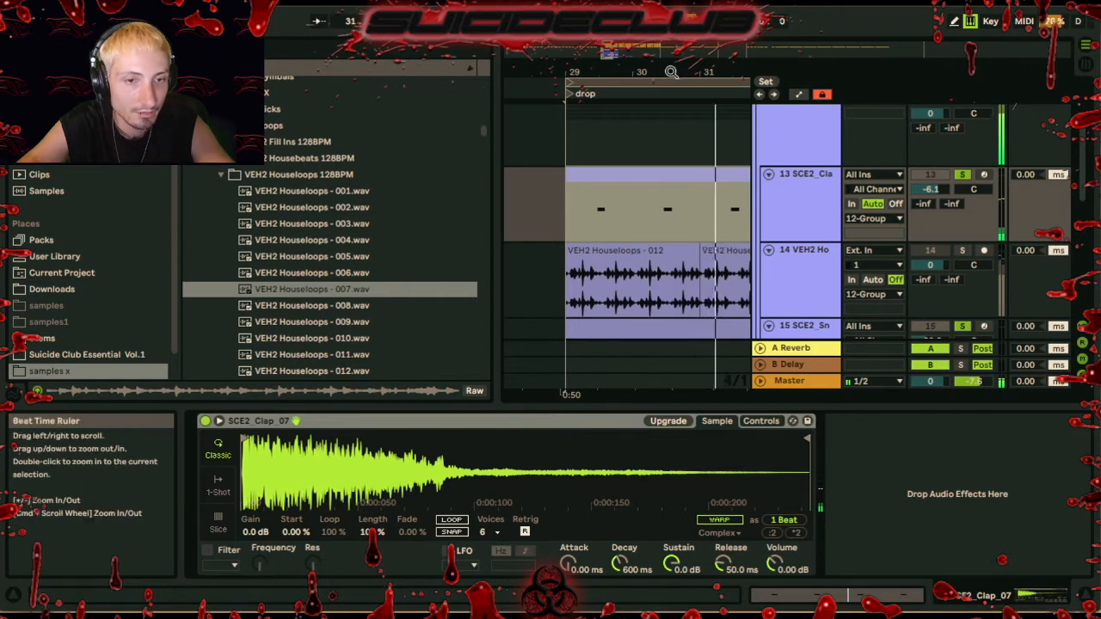
scroll(656, 103, "down", 2)
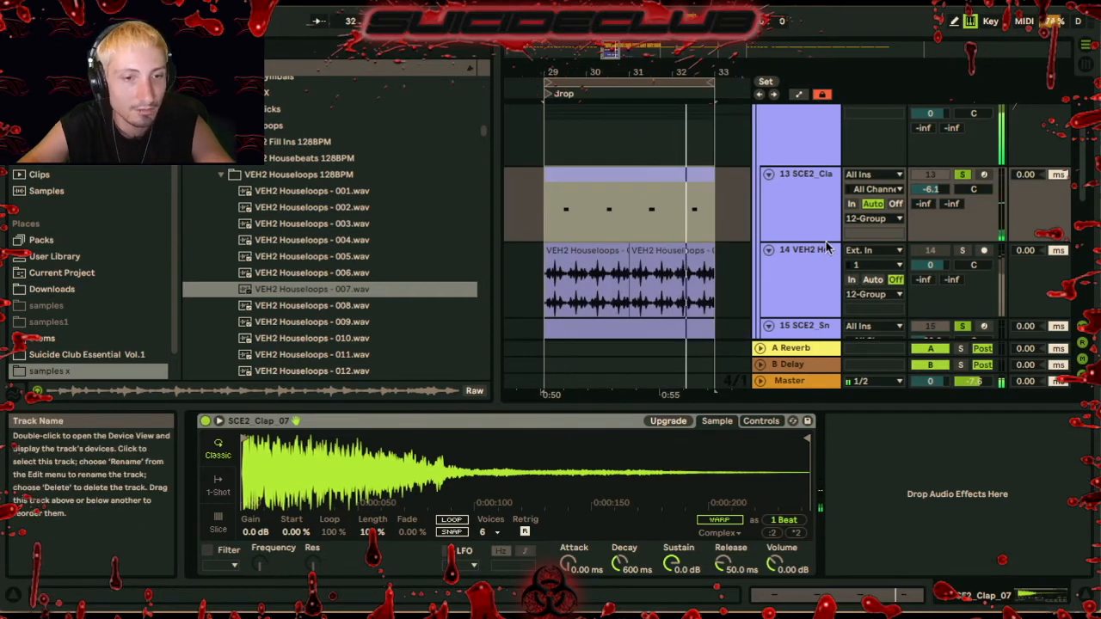
Unfold 9 Group to show its Hip-Hop Sub Bass and SCE02 kick tracks
scroll(826, 247, "up", 3)
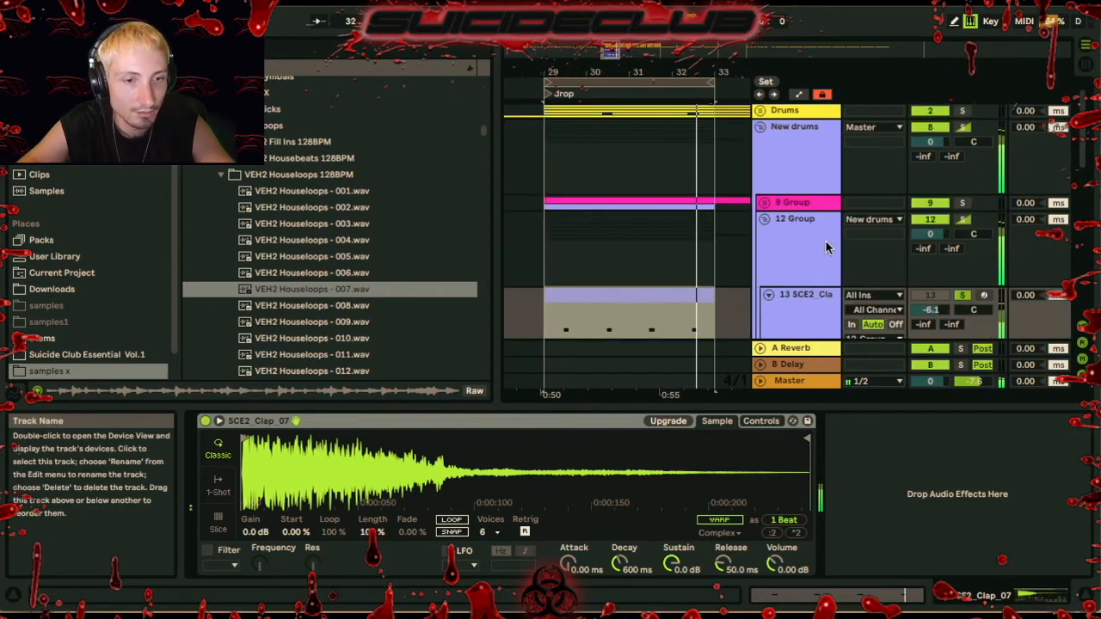
left_click(764, 202)
scroll(800, 219, "down", 2)
scroll(804, 250, "down", 2)
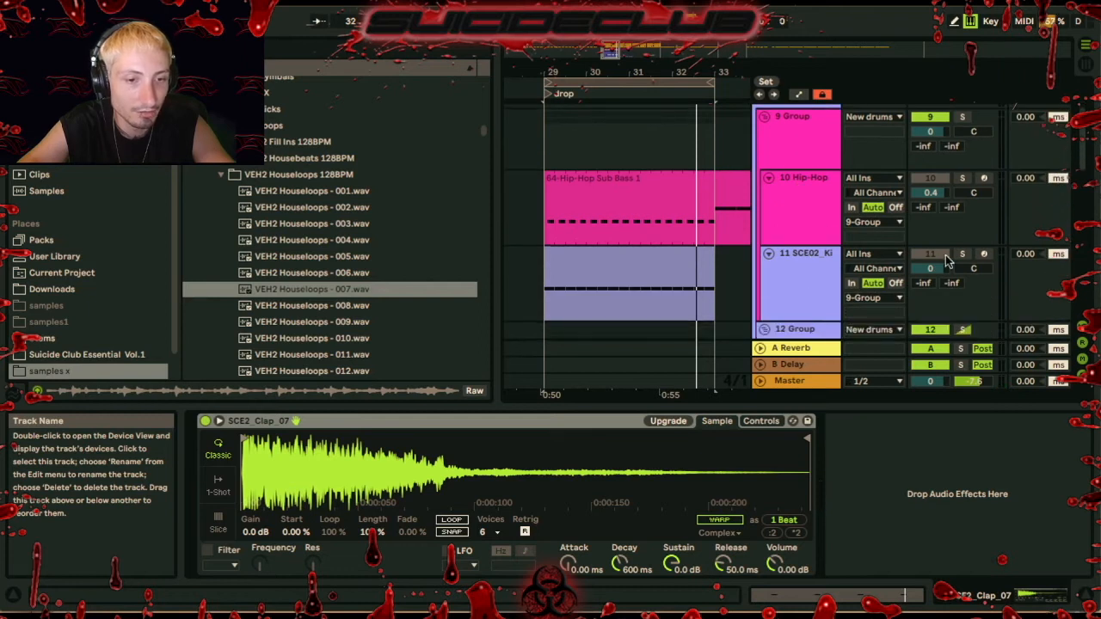
Add the SCE02 kick and VEH2 loop track 14 to the solo and compare playback with and without the loop
scroll(826, 256, "down", 5)
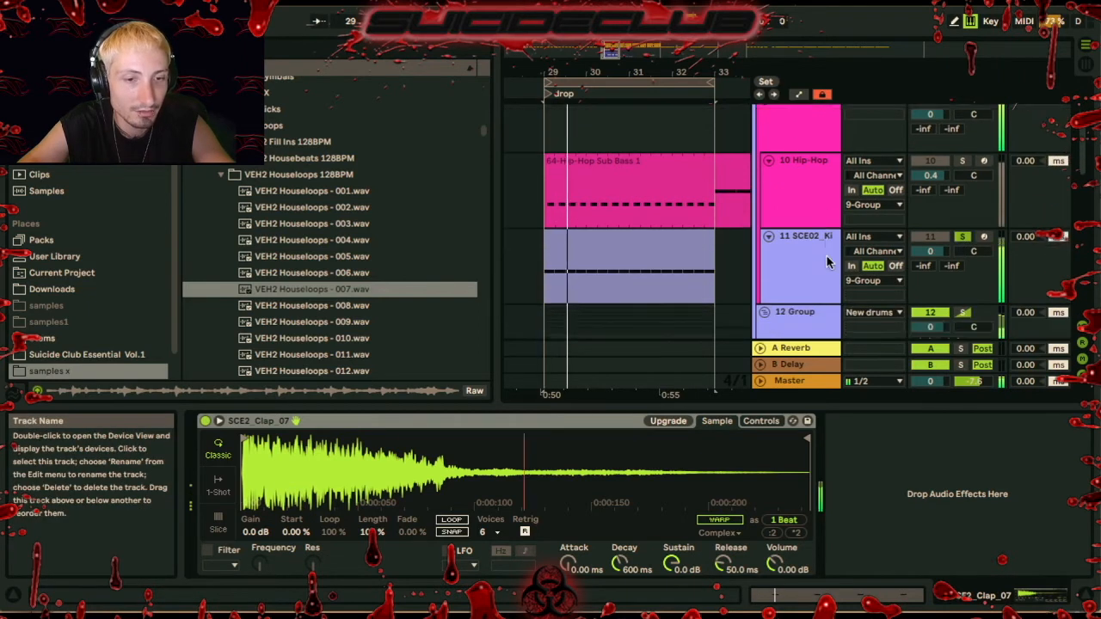
scroll(824, 253, "down", 2)
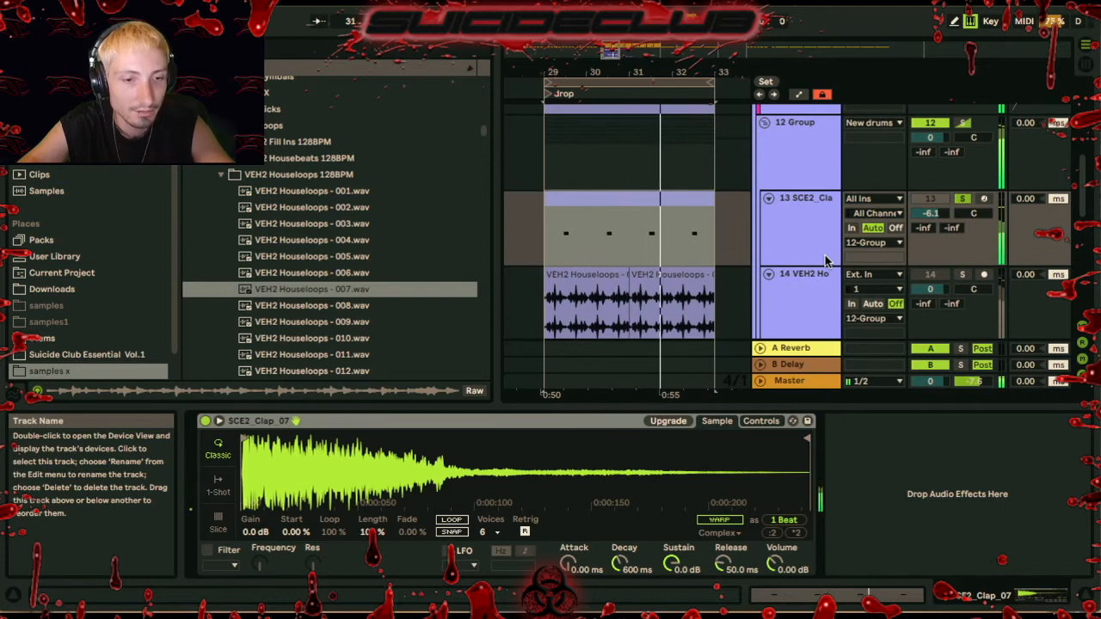
left_click(824, 306)
left_click(585, 288)
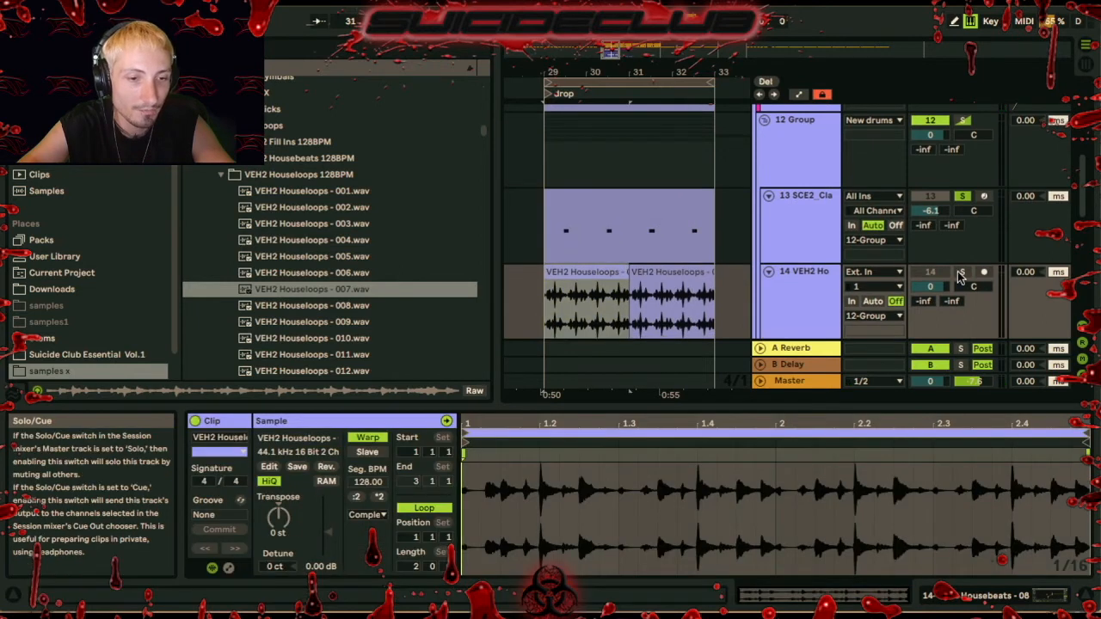
key("space")
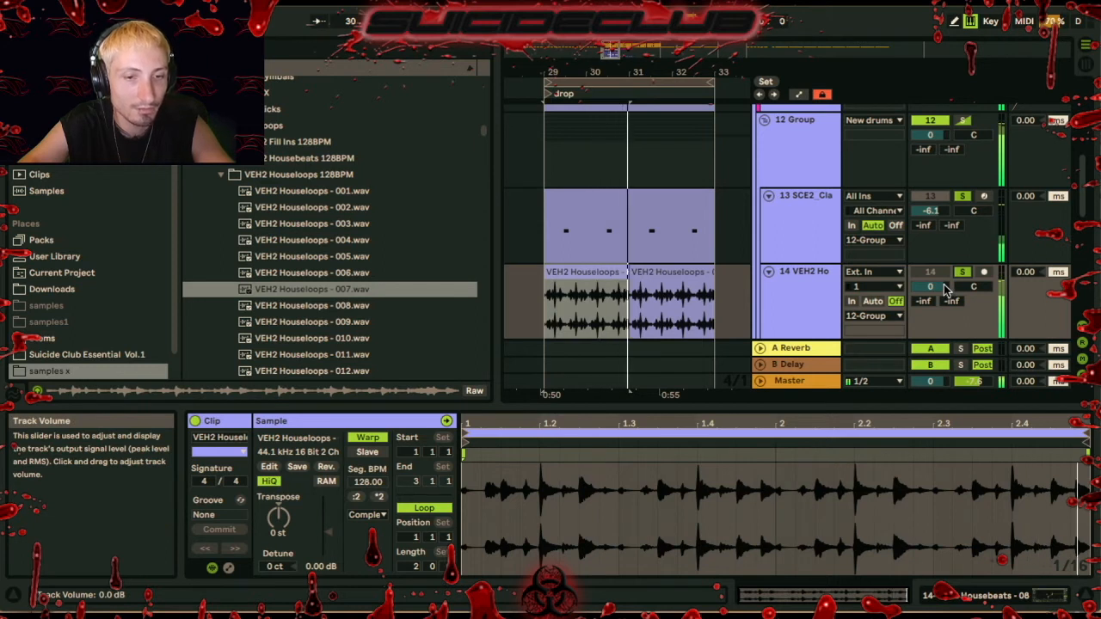
left_click(964, 272)
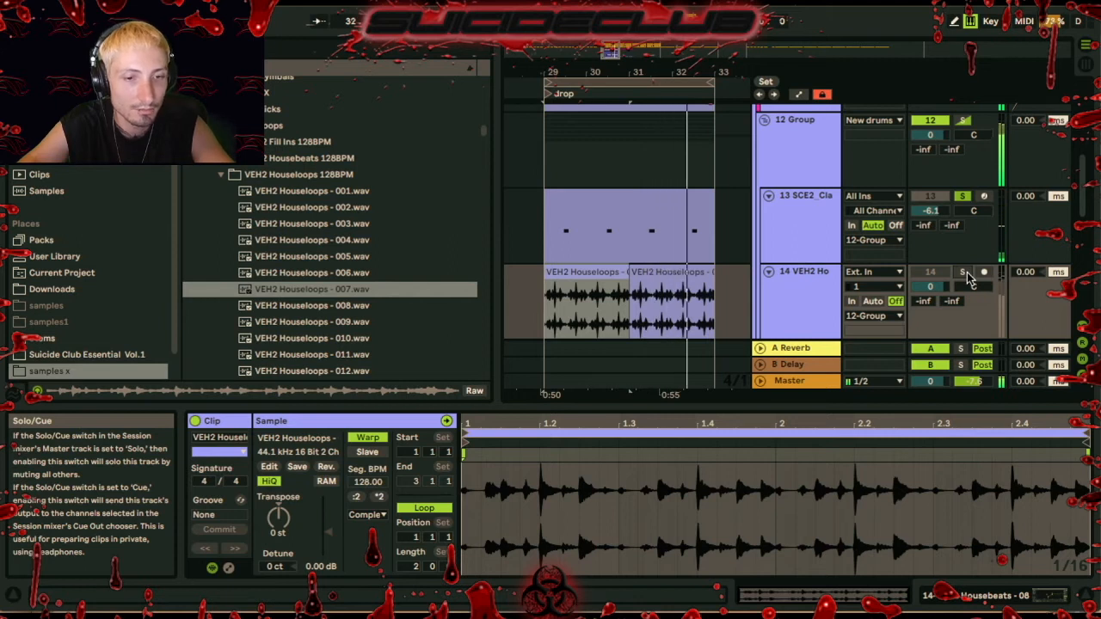
left_click(964, 272)
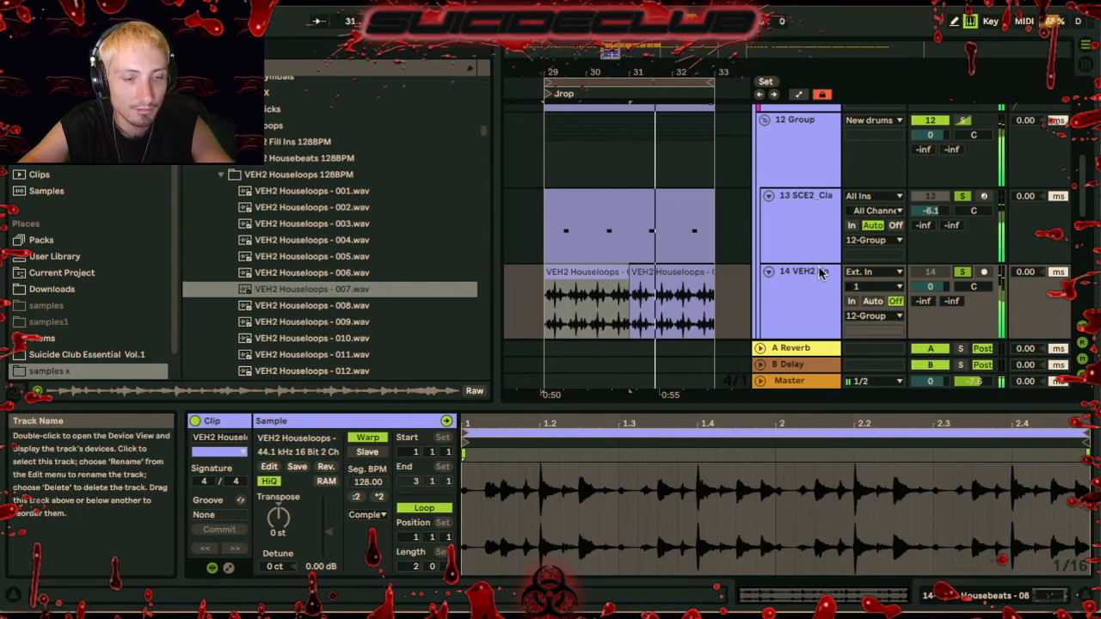
Review 12 Group's effects chain and group its plug-ins, from Decapitator to FF Pro-L 2, into one Audio Effect Rack
left_click(783, 120)
scroll(781, 161, "up", 2)
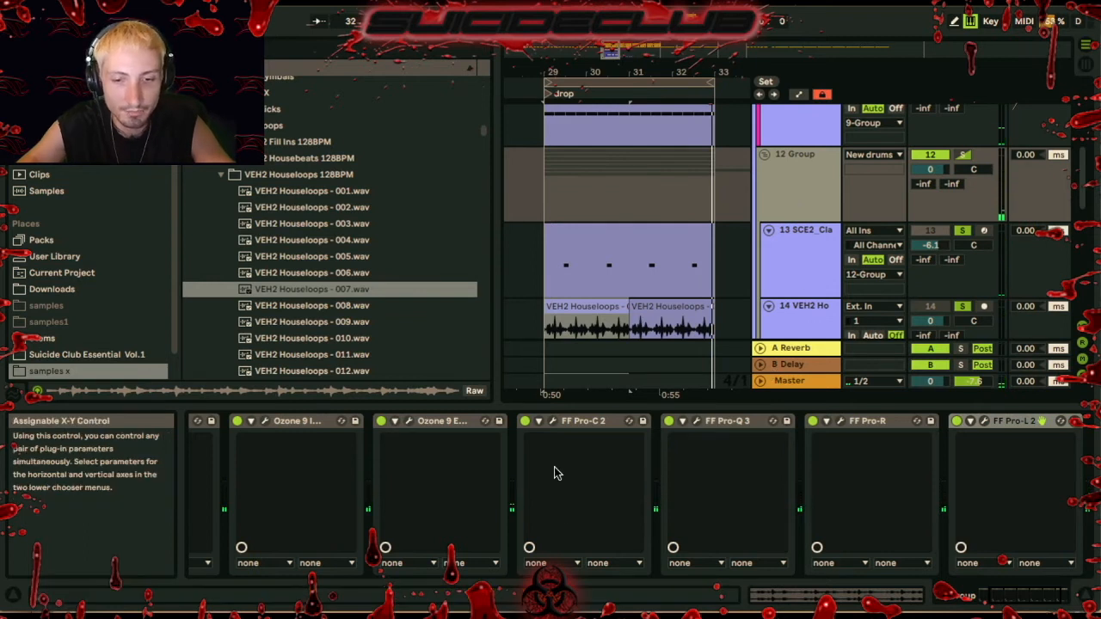
scroll(555, 472, "up", 2)
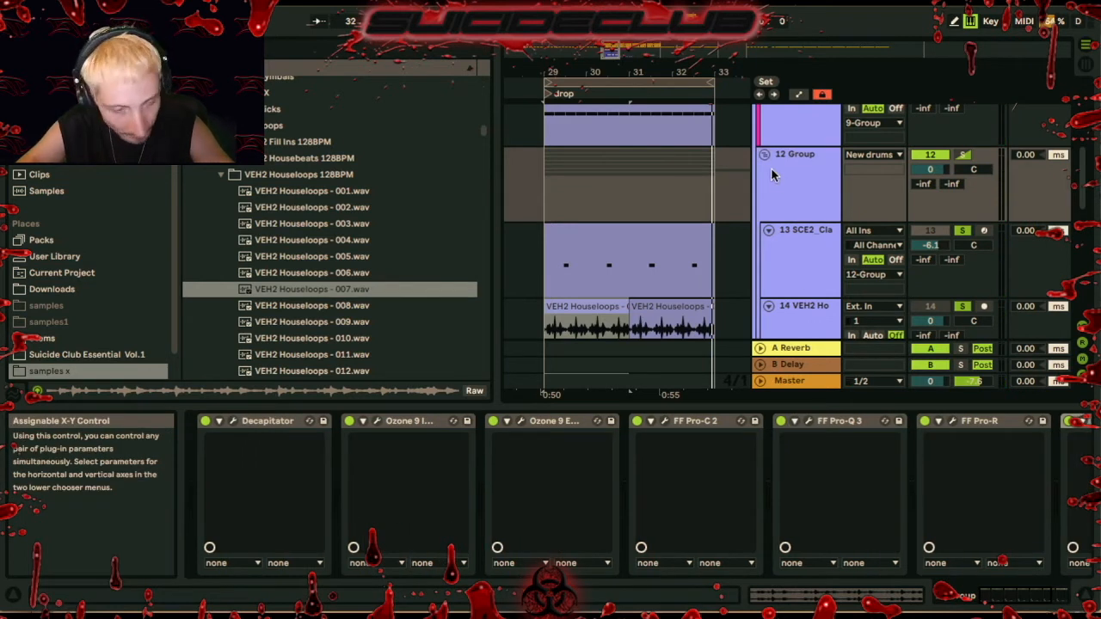
scroll(776, 476, "down", 2)
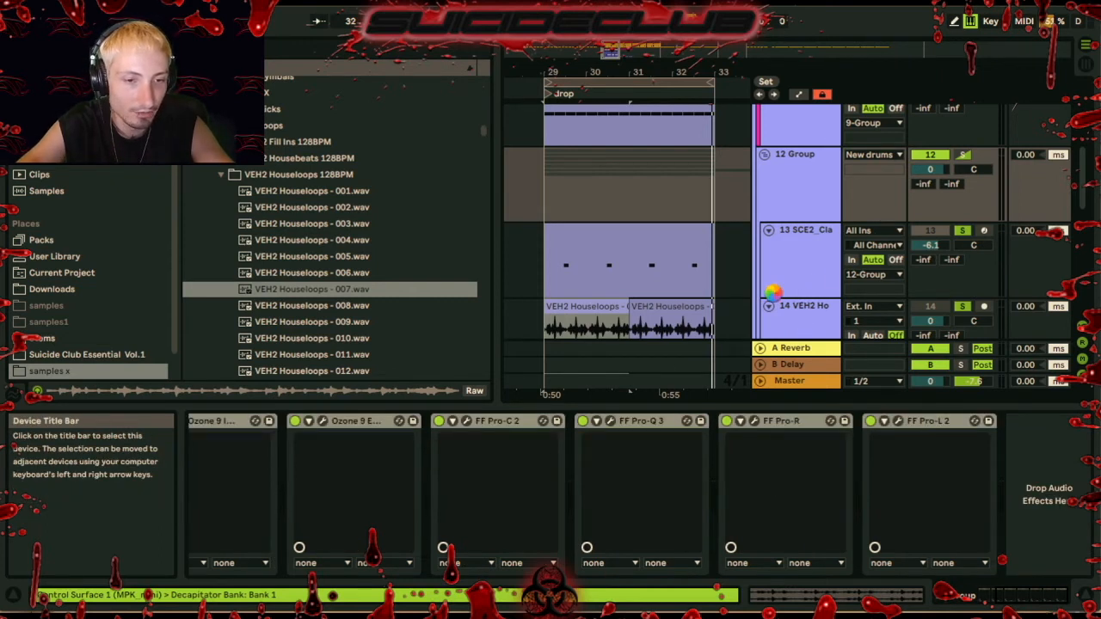
left_click(763, 154)
left_click(773, 155)
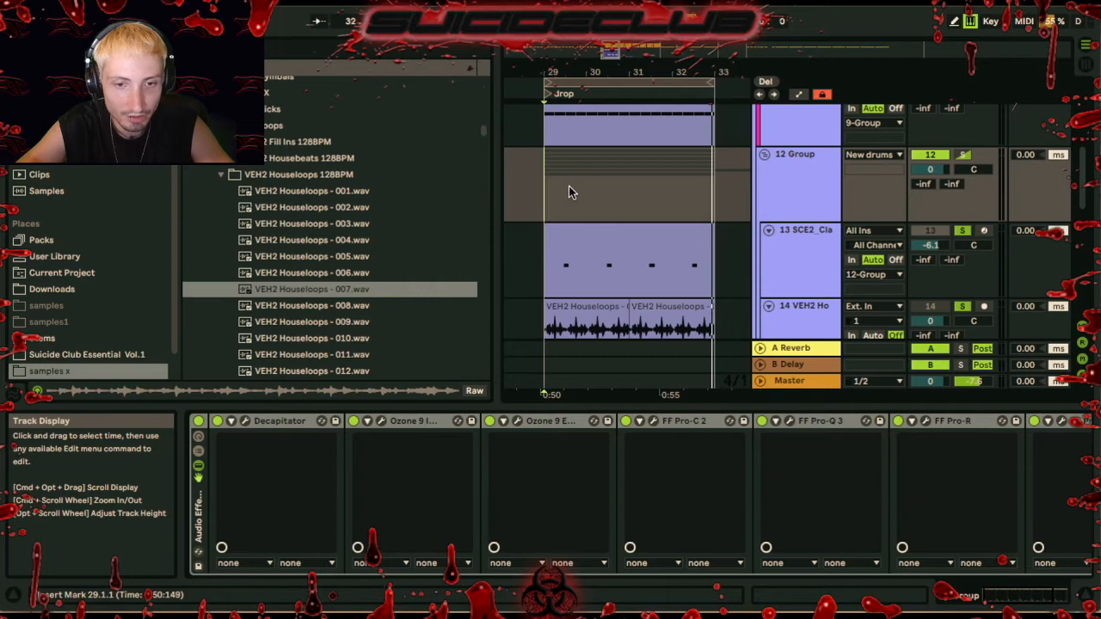
Play the soloed drums from bar 29 and compare 12 Group's Audio Effect Rack bypassed and active
scroll(645, 185, "up", 3)
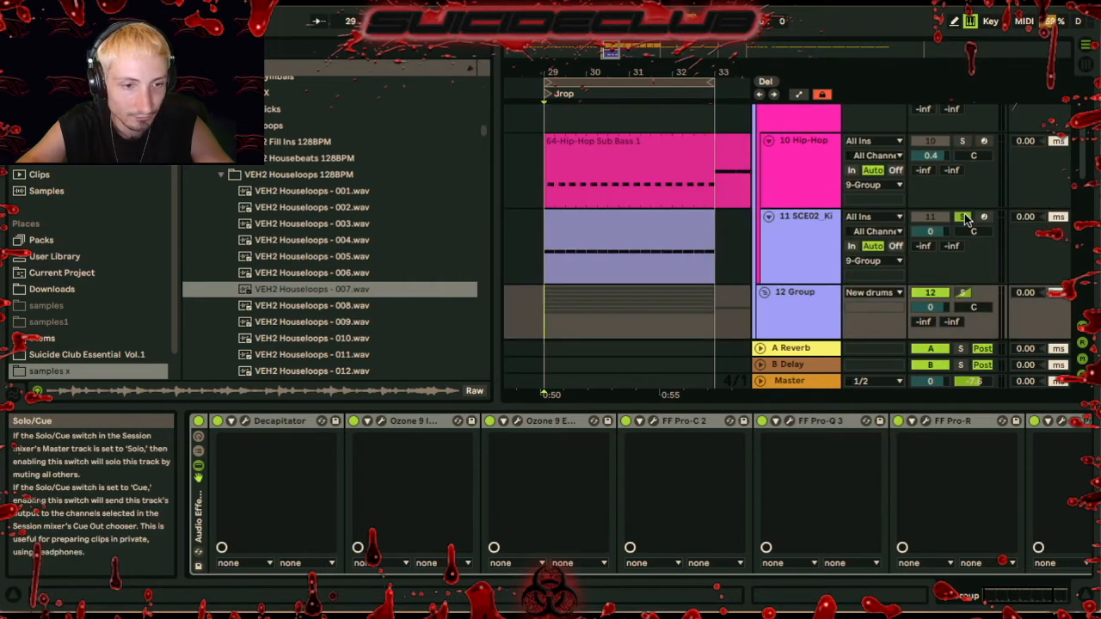
scroll(781, 163, "down", 3)
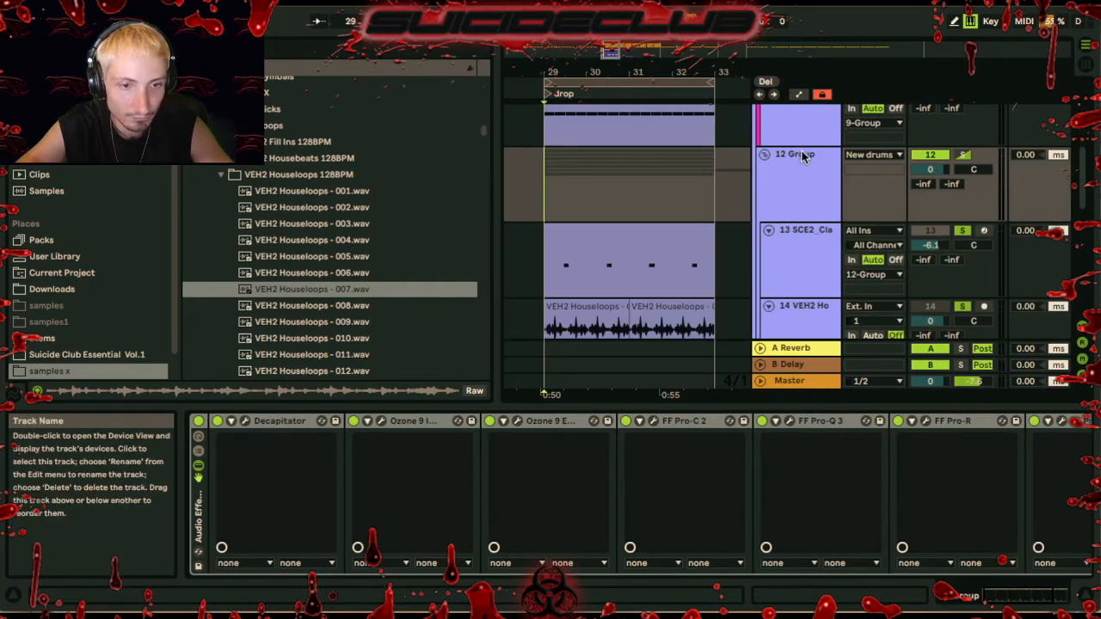
left_click(508, 347)
left_click(198, 420)
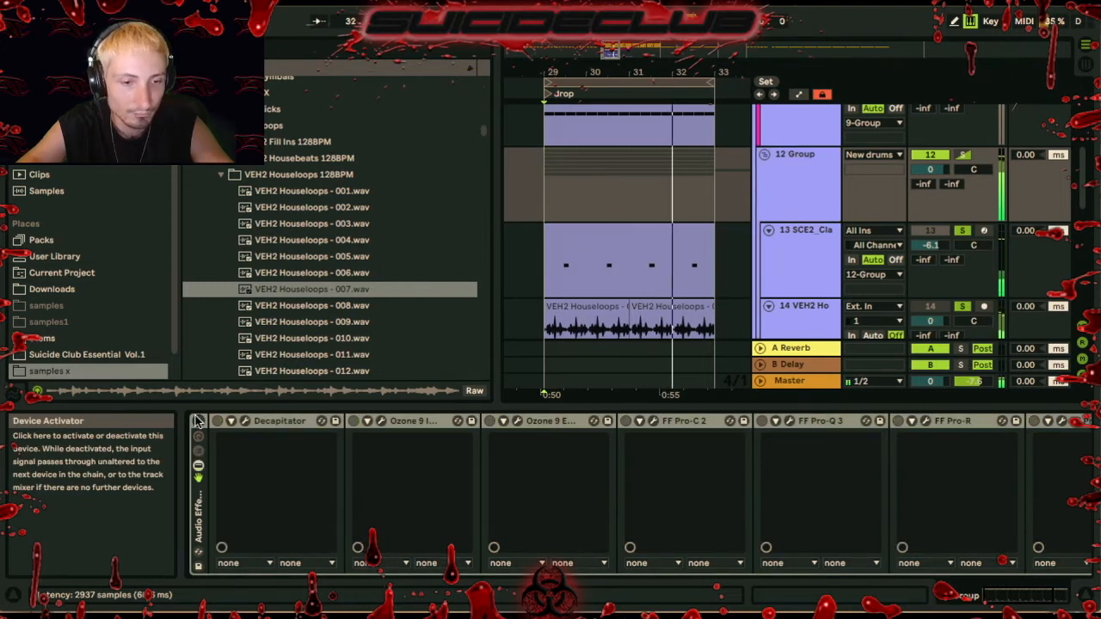
left_click(197, 421)
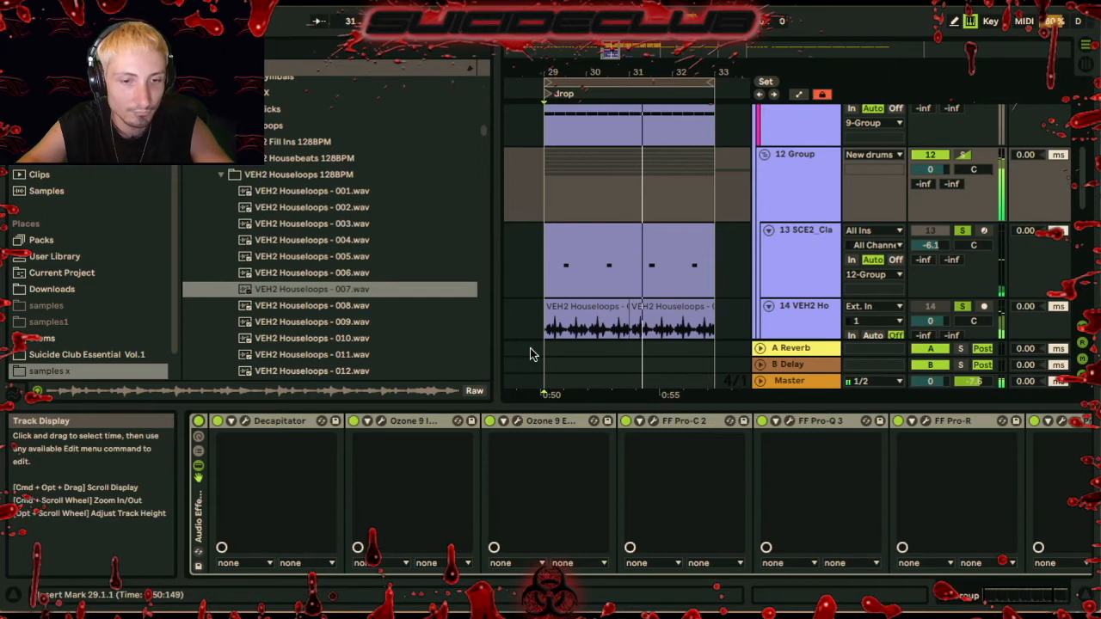
Lower VEH2 loop track 14's volume to -1.3 dB and its EQ Eight band 4 gain to 1.86 dB
left_click_drag(930, 320, 930, 321)
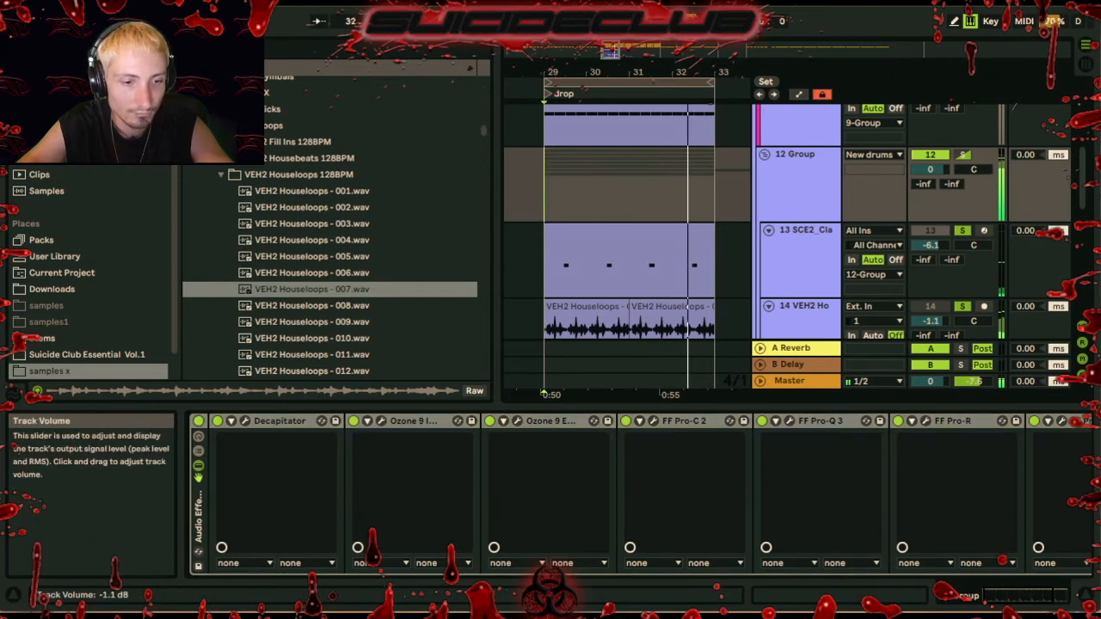
left_click(811, 315)
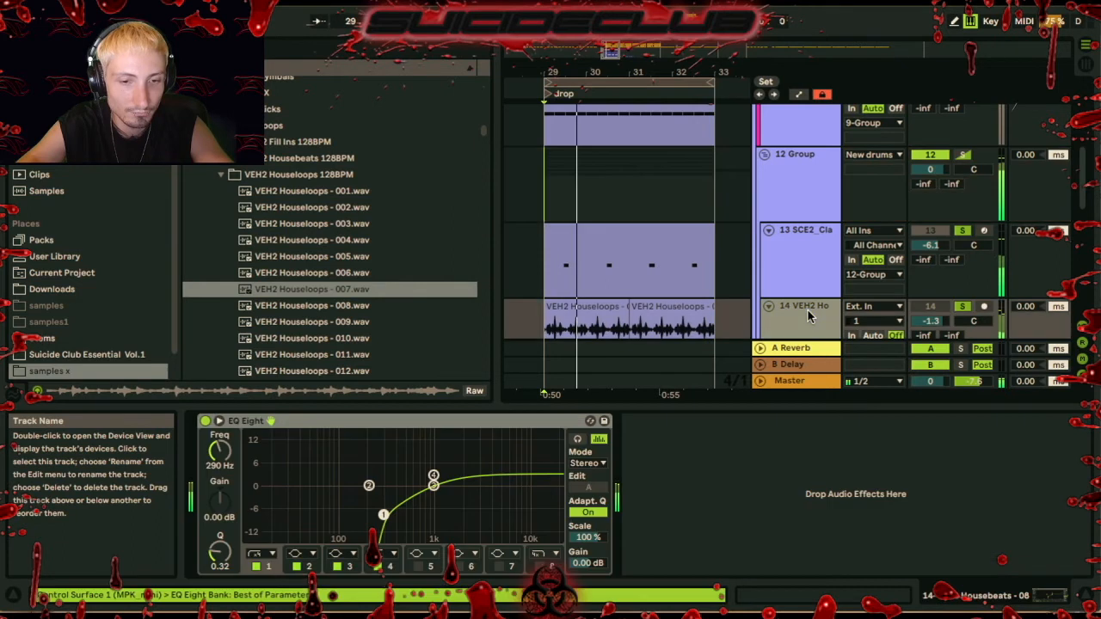
left_click(433, 476)
left_click_drag(433, 487, 434, 493)
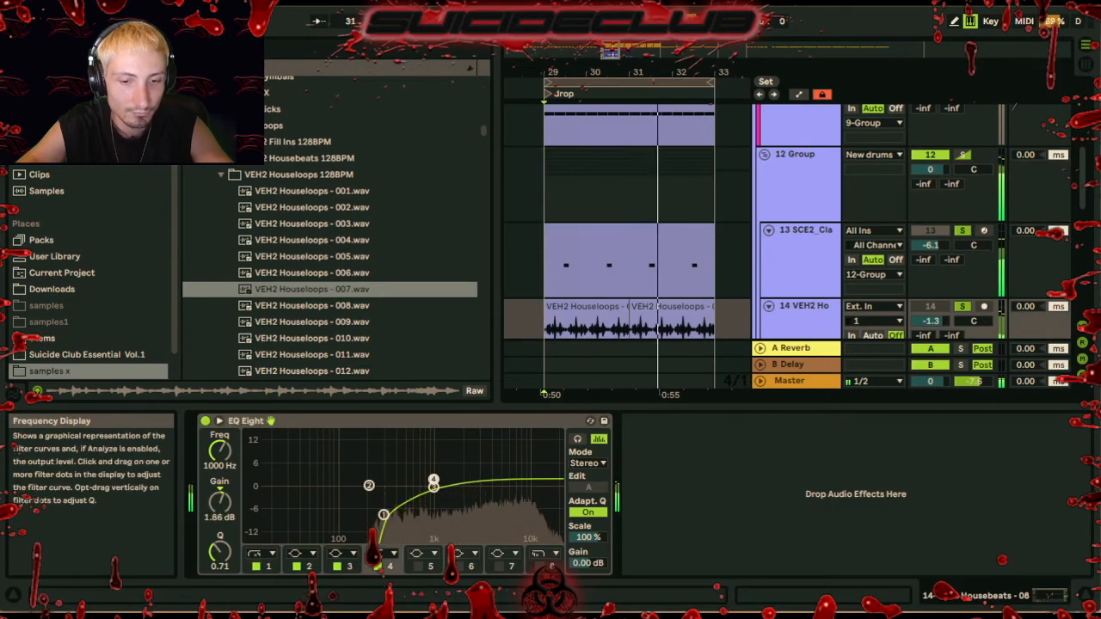
Open Decapitator on 12 Group, compare the sound with it bypassed and active, and close its window
left_click(762, 203)
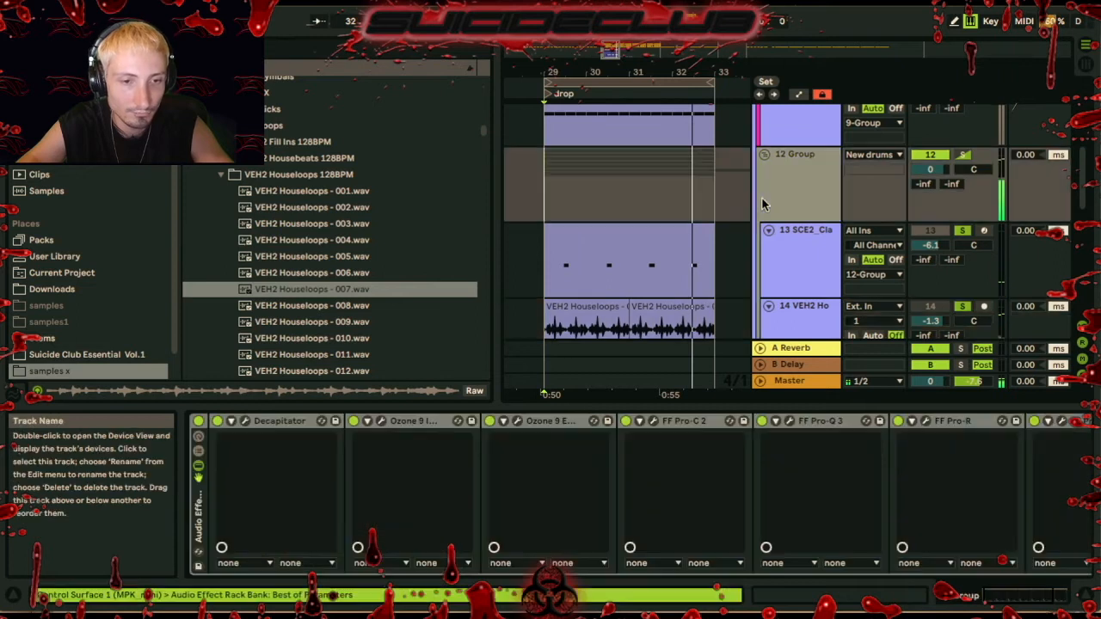
left_click(260, 422)
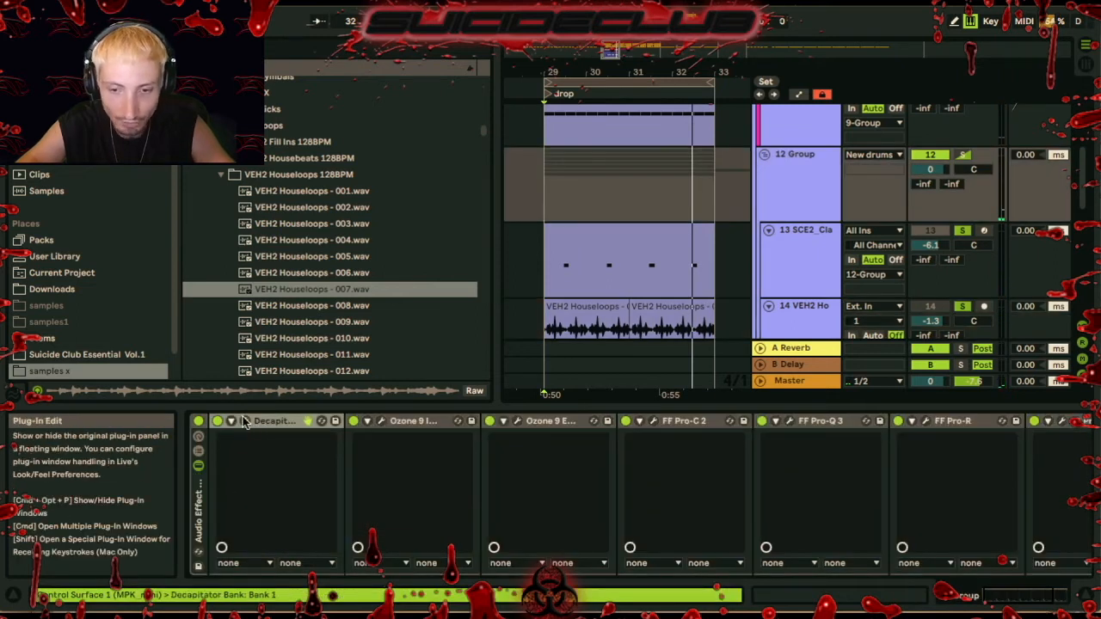
left_click(245, 422)
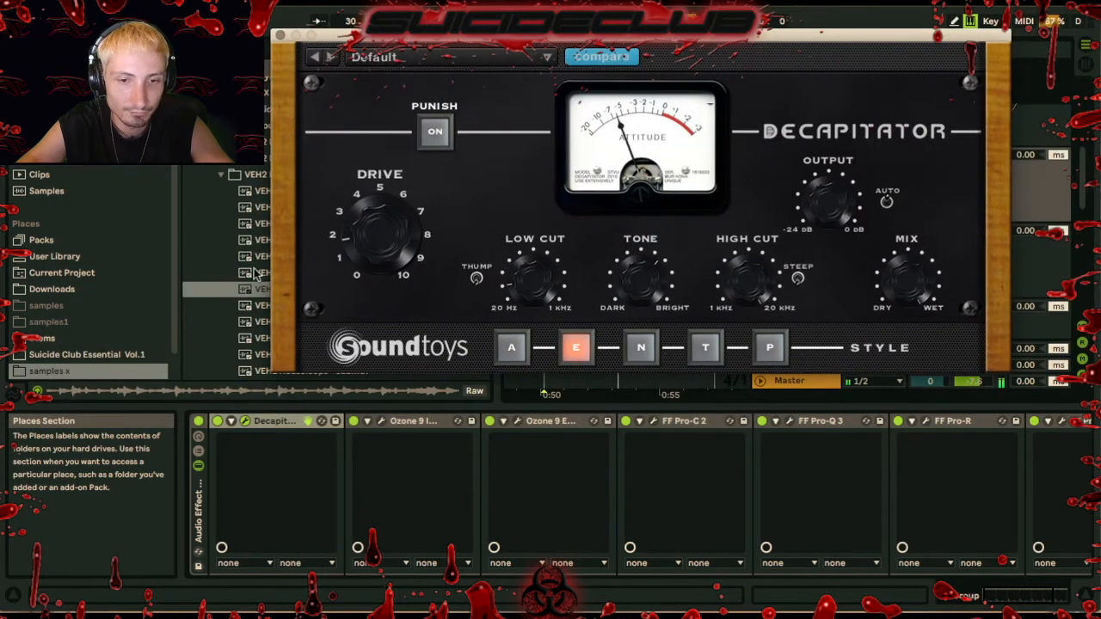
left_click(219, 424)
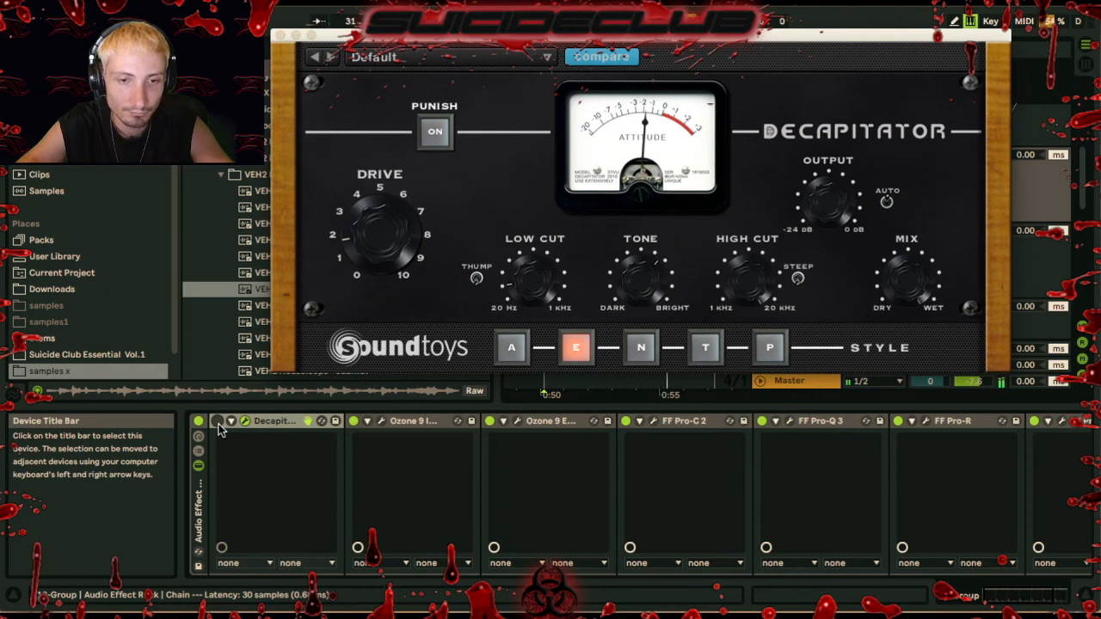
left_click(219, 423)
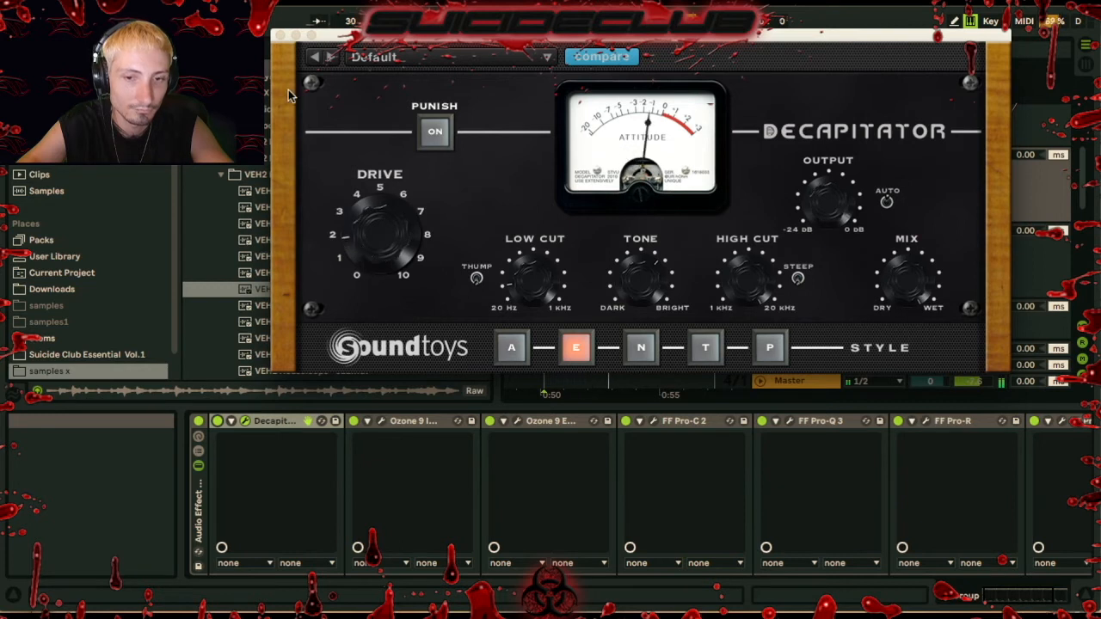
left_click(280, 37)
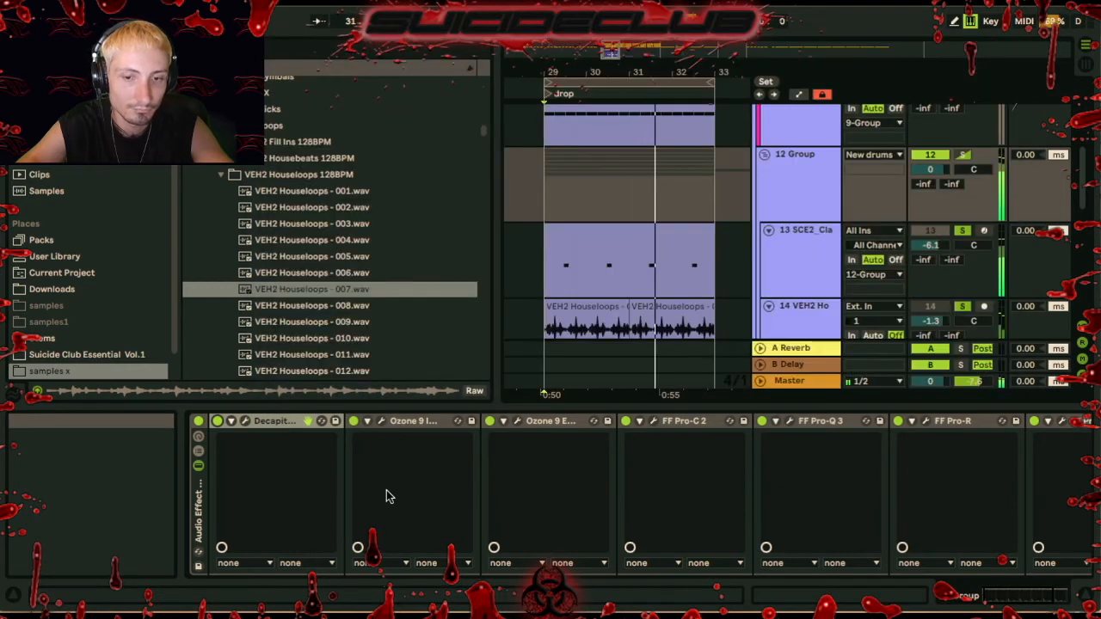
Inspect the Ozone 9 Imager's stereo width settings and preset list on 12 Group and close it
left_click(406, 422)
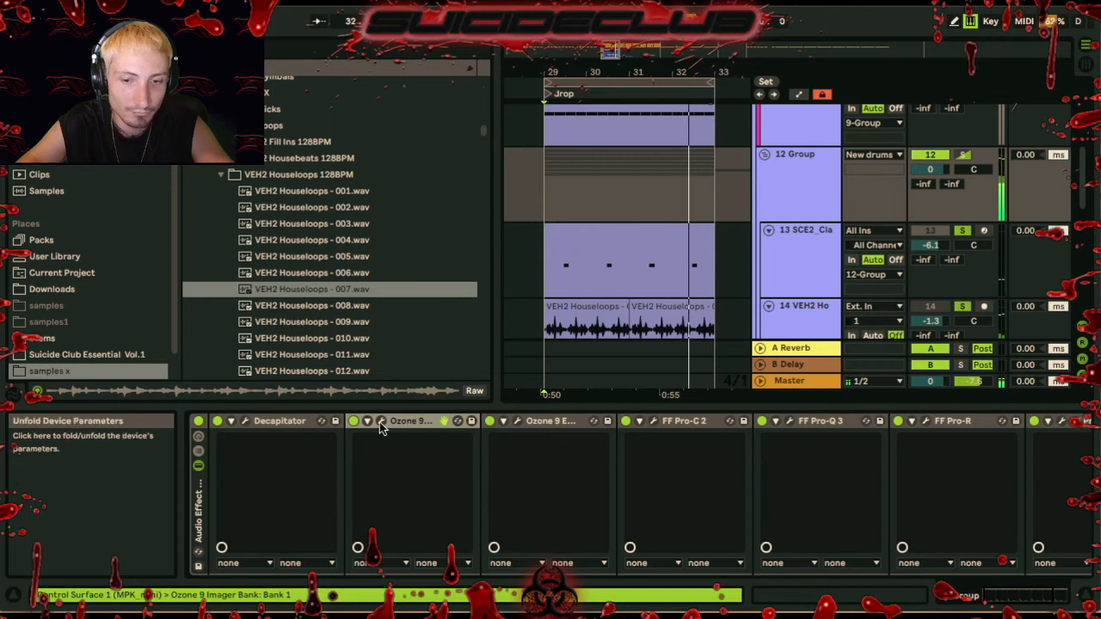
left_click(381, 421)
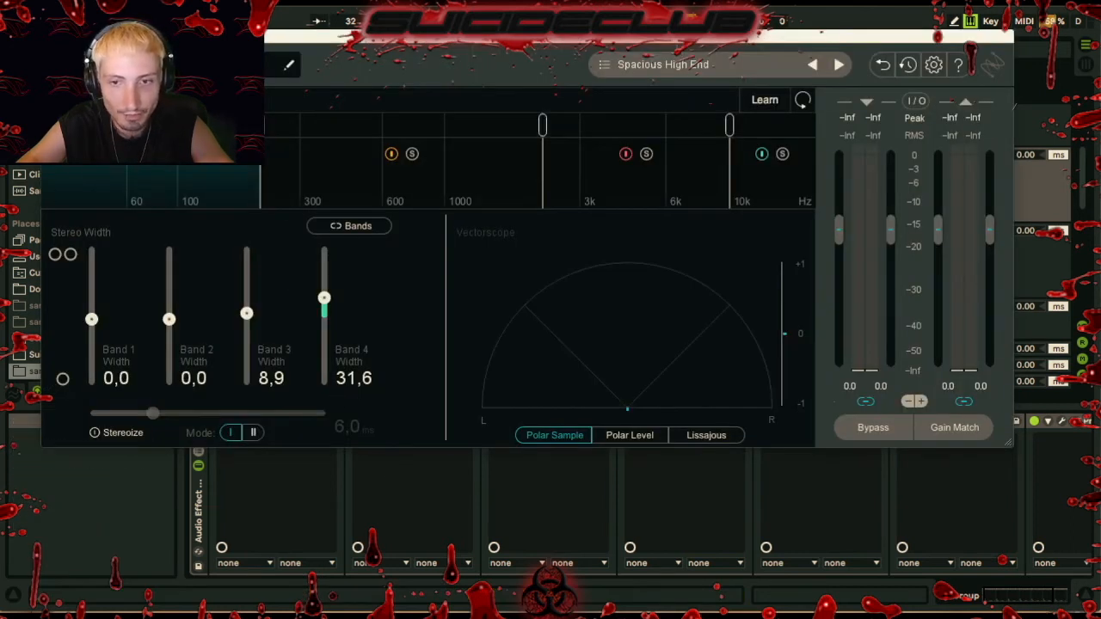
left_click(650, 69)
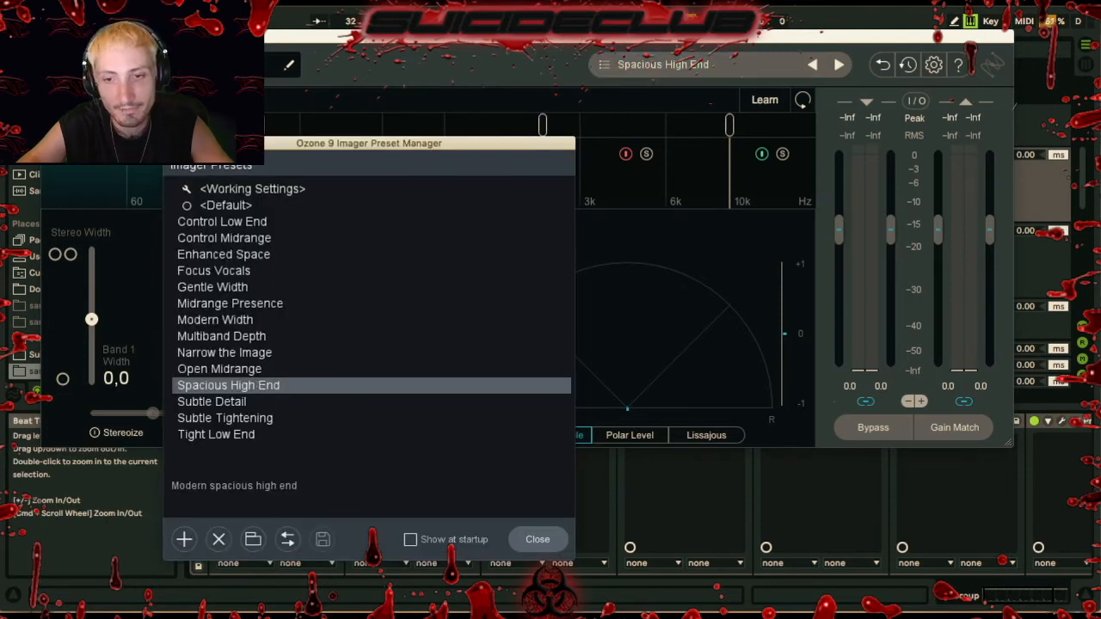
key("Escape")
key("super+alt+p")
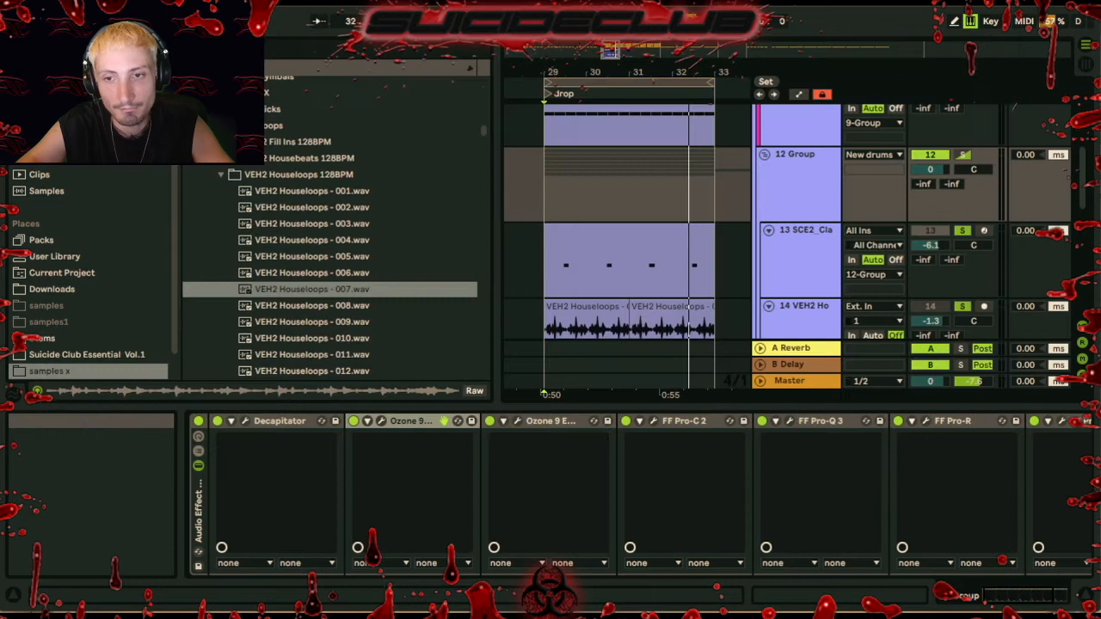
Compare the Ozone 9 Exciter bypassed and active, then set band 3 amount to 2.1, band 4 amount to 2.3 and band 2 mix to 34.6%
left_click(519, 424)
left_click_drag(300, 47, 390, 0)
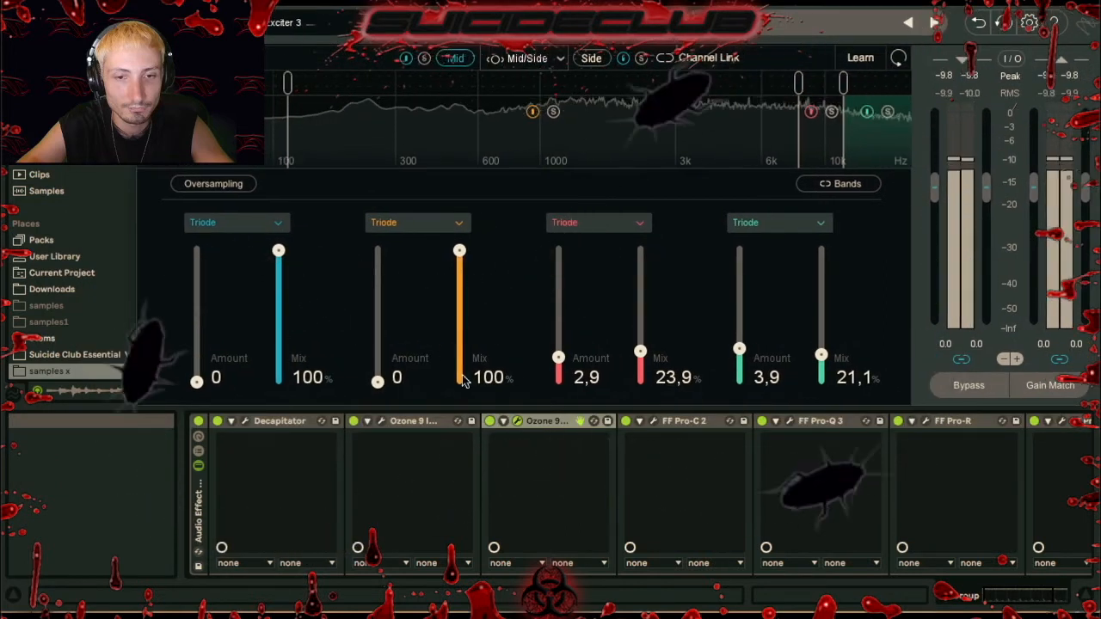
left_click(487, 421)
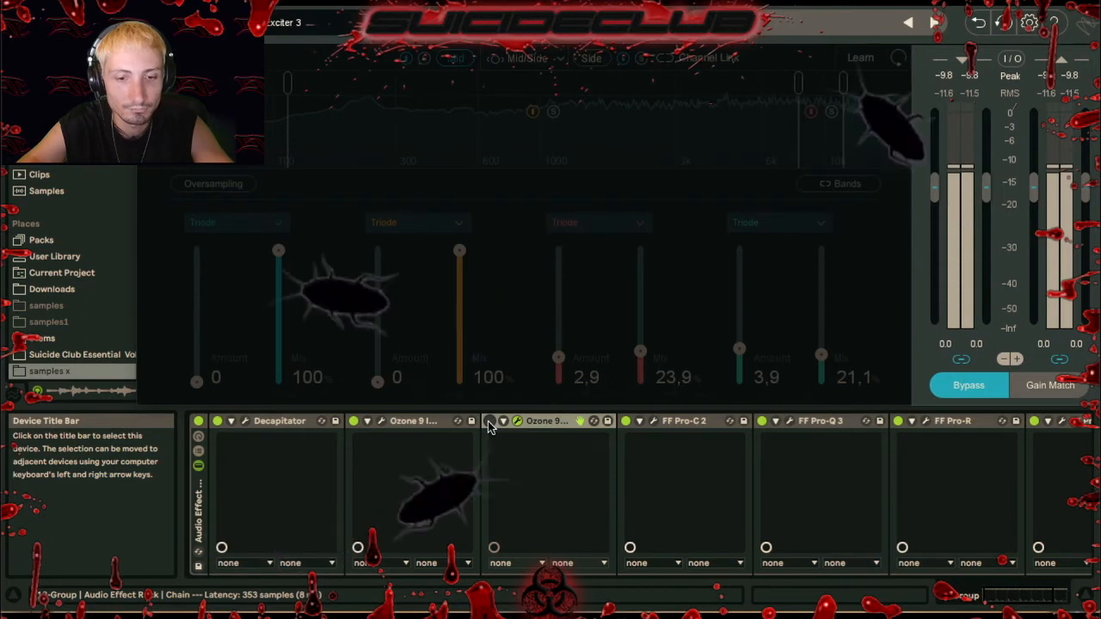
left_click(487, 421)
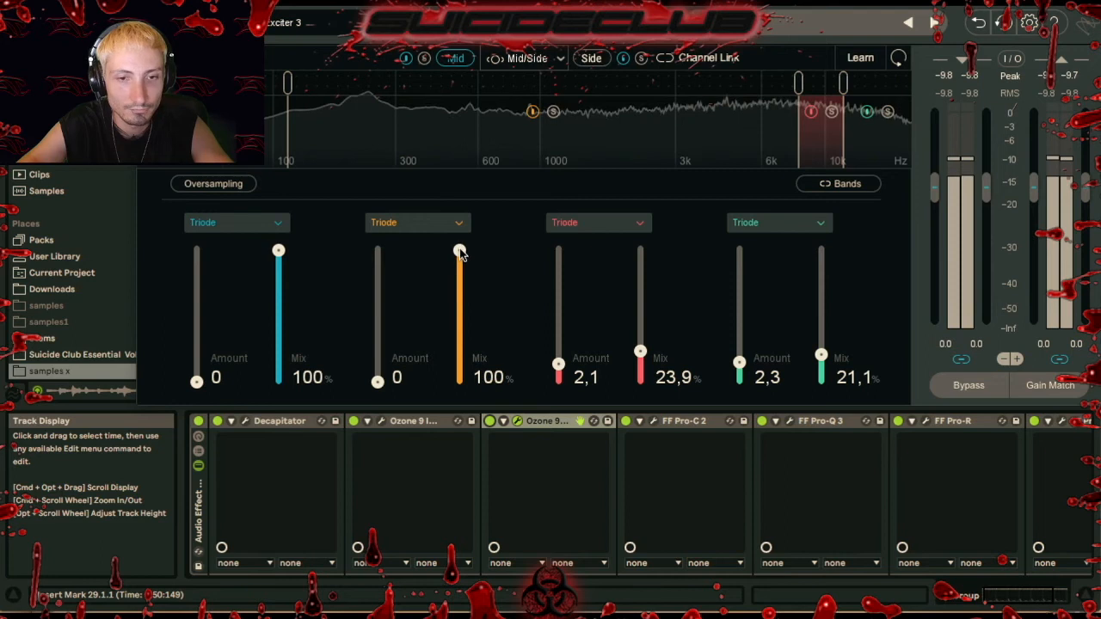
left_click_drag(456, 299, 472, 407)
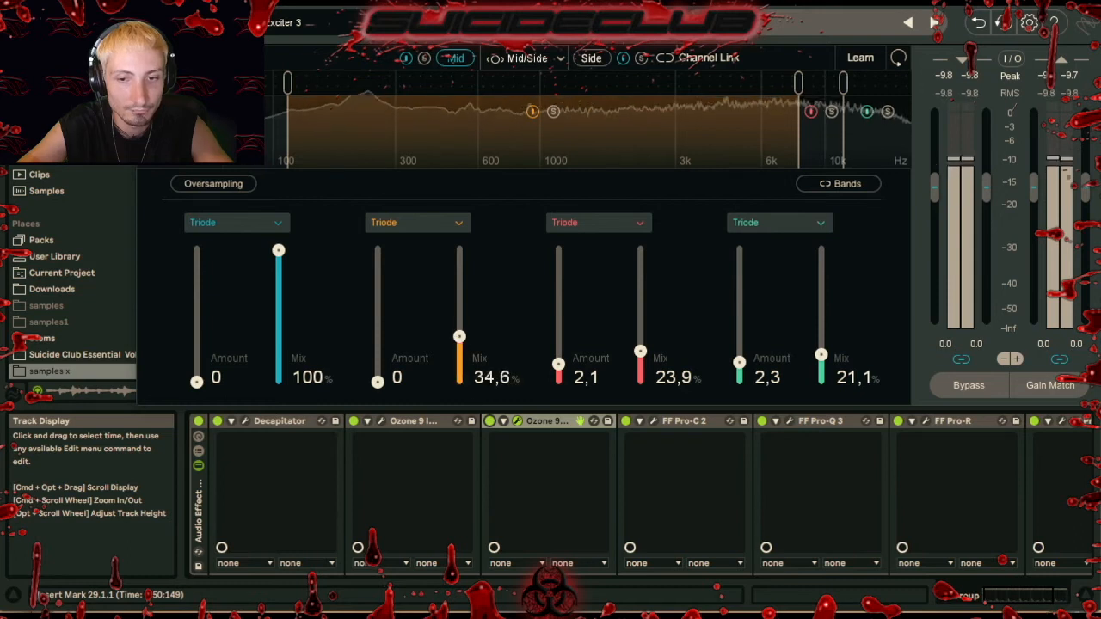
key("ctrl+alt+p")
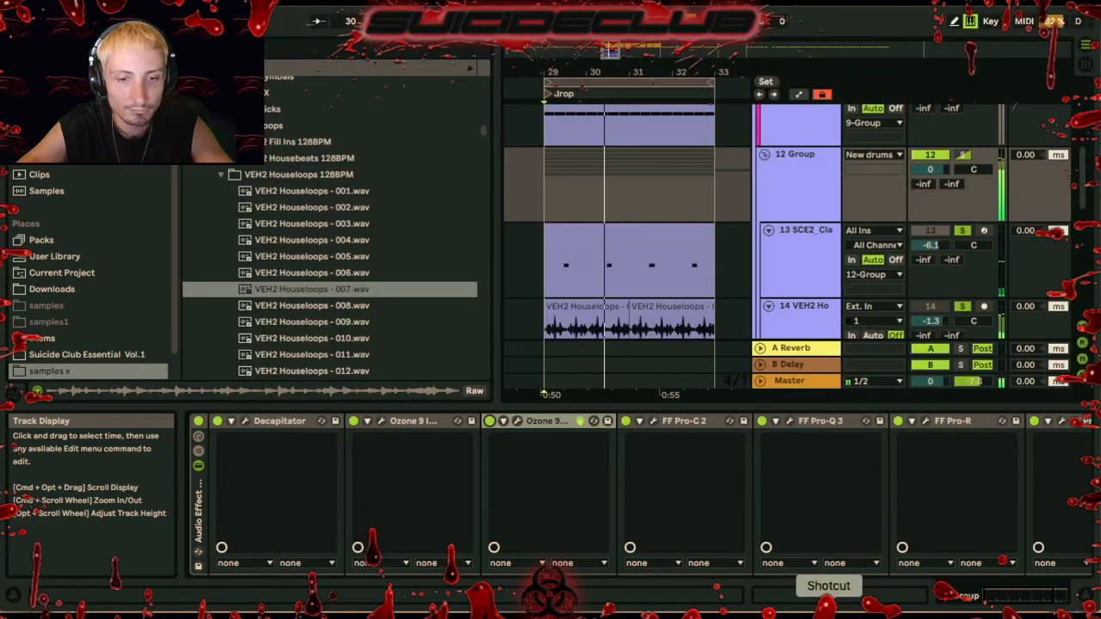
Inspect FF Pro-C 2's Drums Bus preset list and its threshold on 12 Group, and close its window
left_click(677, 420)
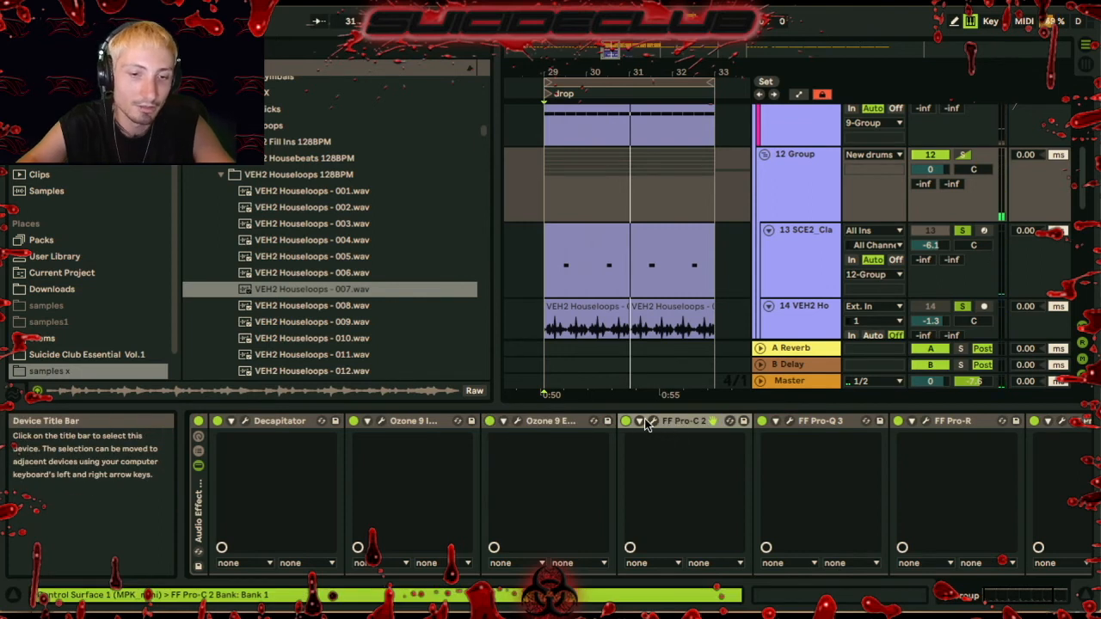
left_click(652, 421)
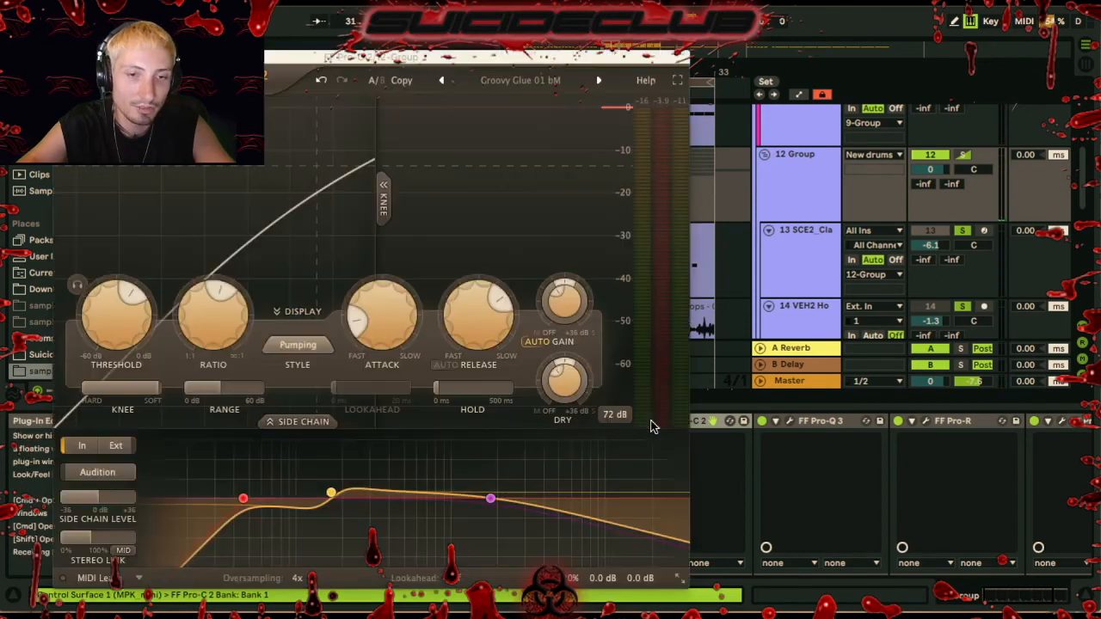
left_click(492, 81)
mouse_move(585, 117)
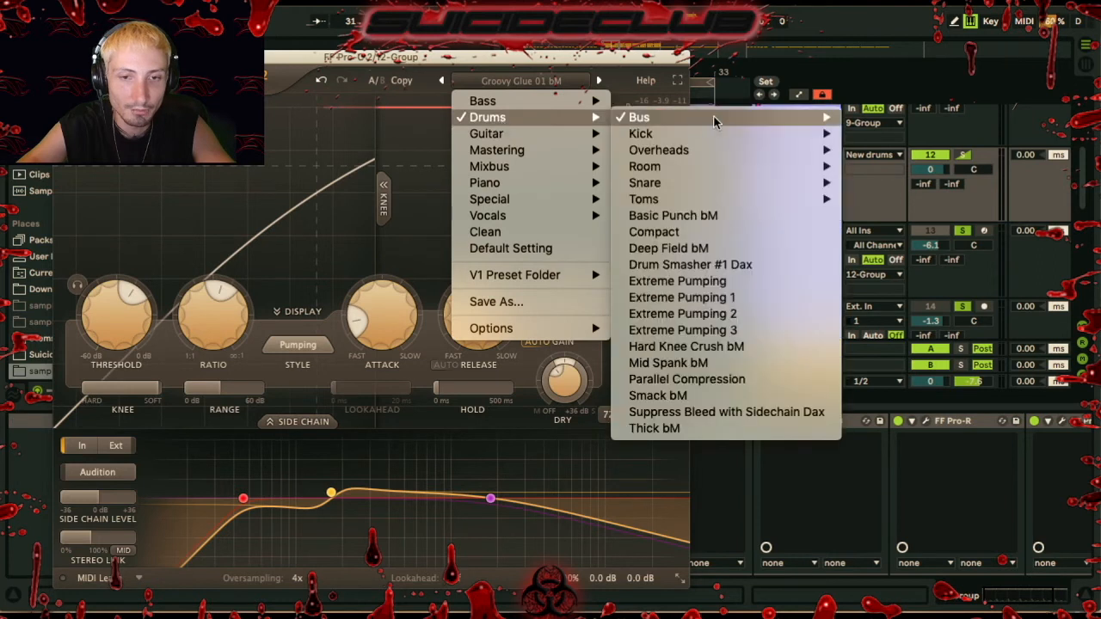
mouse_move(732, 120)
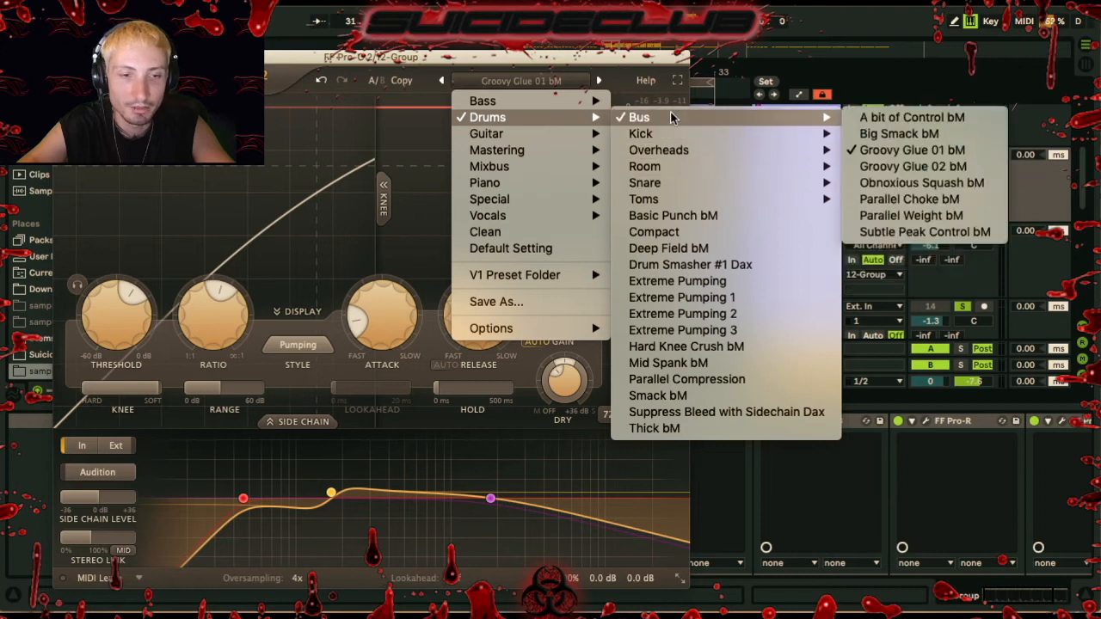
key("Escape")
left_click_drag(140, 297, 99, 279)
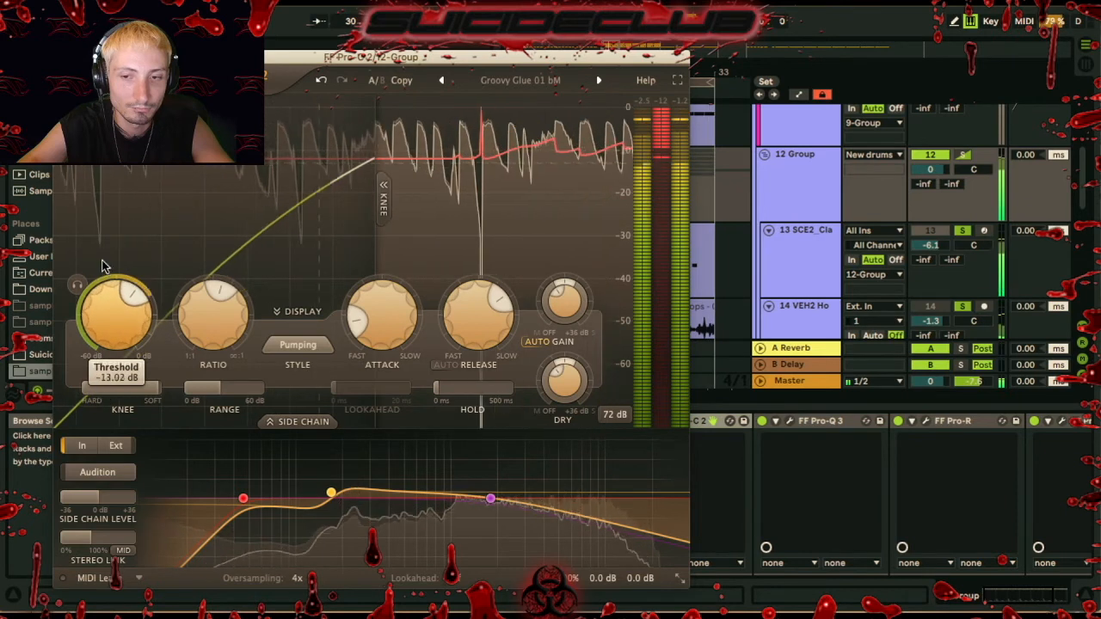
key("ctrl+alt+p")
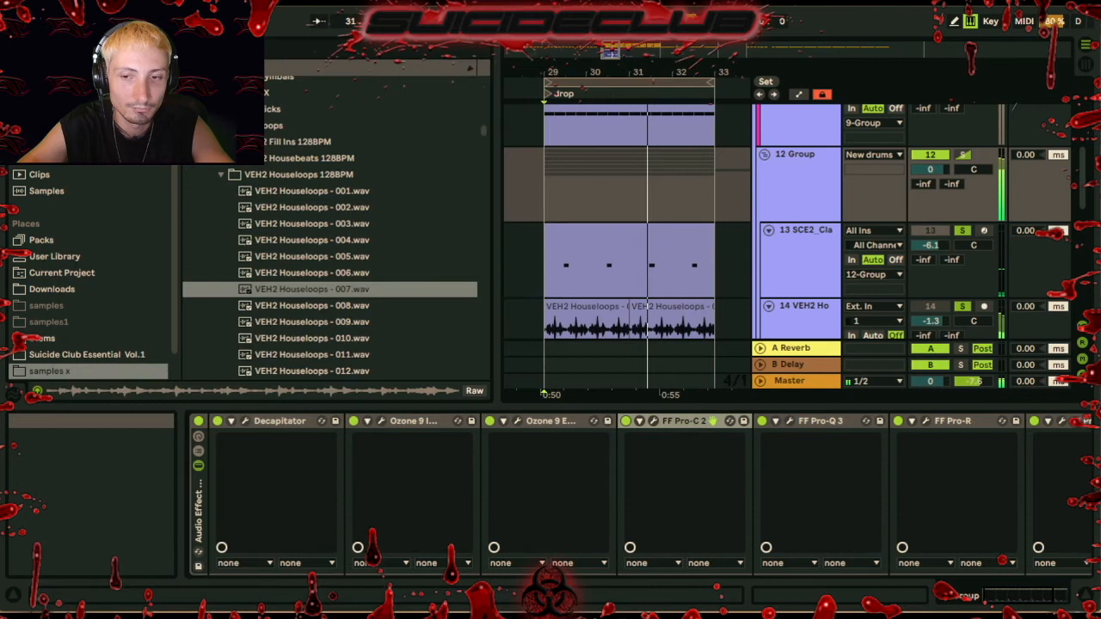
Open FF Pro-Q 3 on 12 Group and compare the sound with the 104.93 Hz low-cut band bypassed and active
left_click(788, 430)
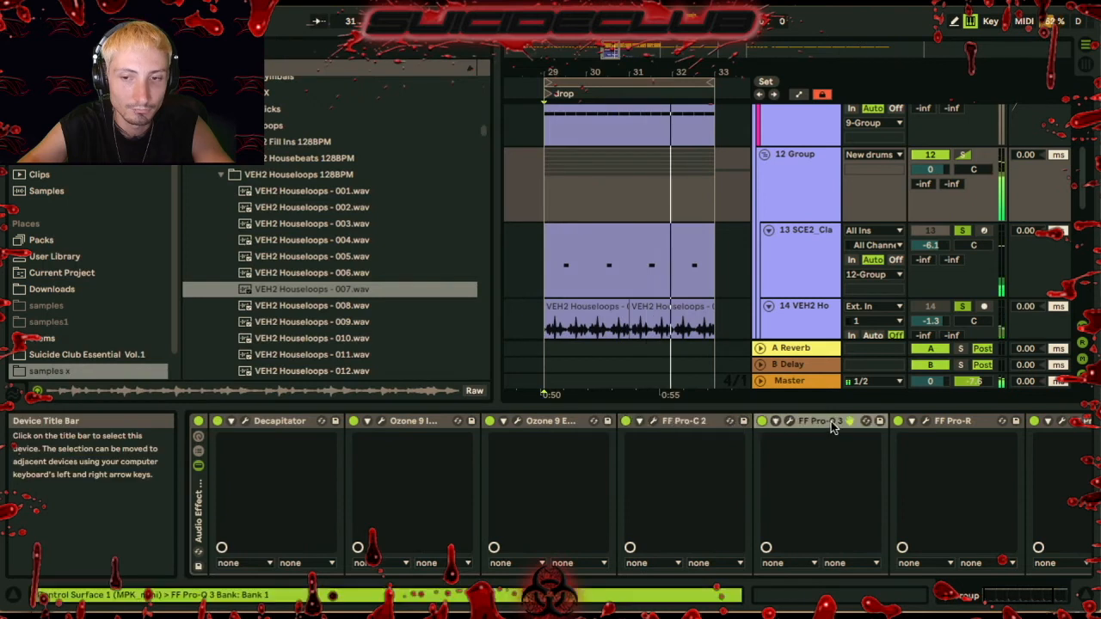
left_click(786, 428)
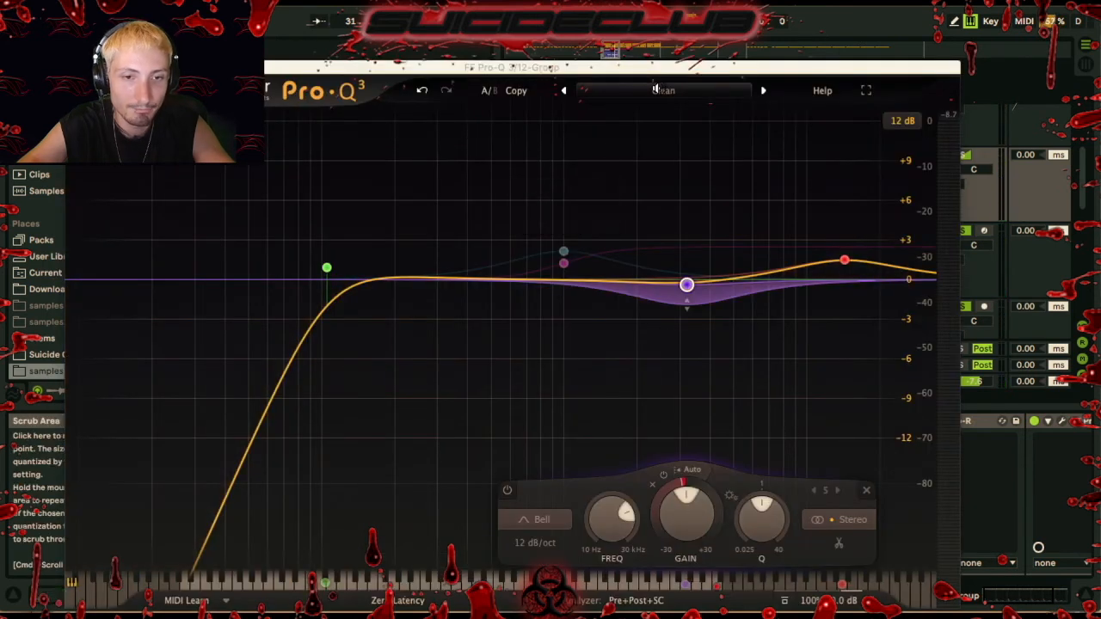
mouse_move(325, 270)
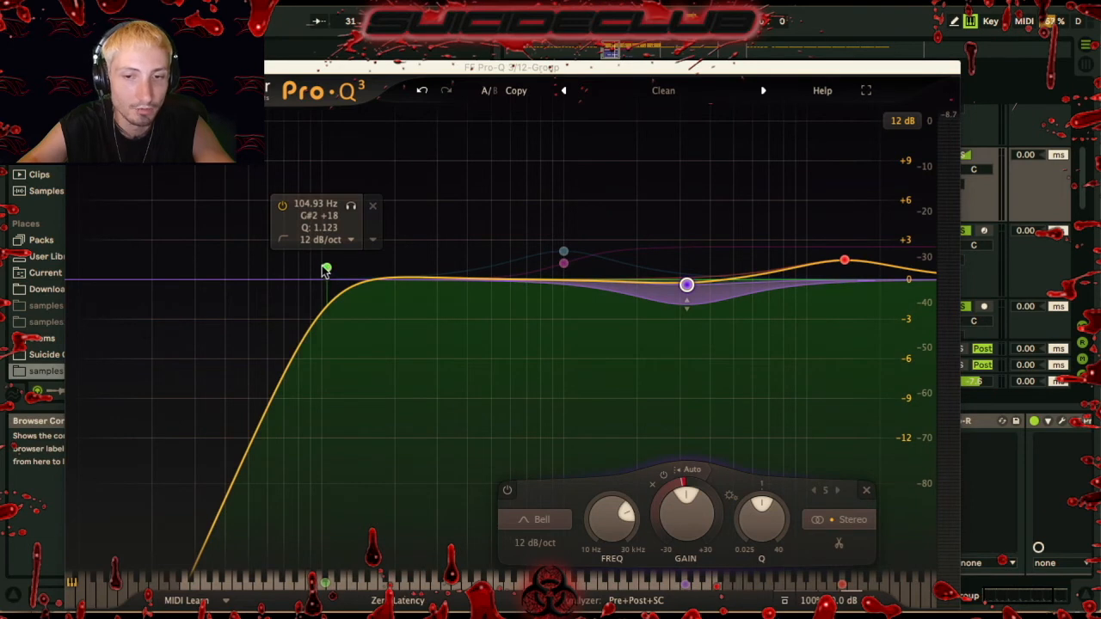
key("space")
left_click(282, 207)
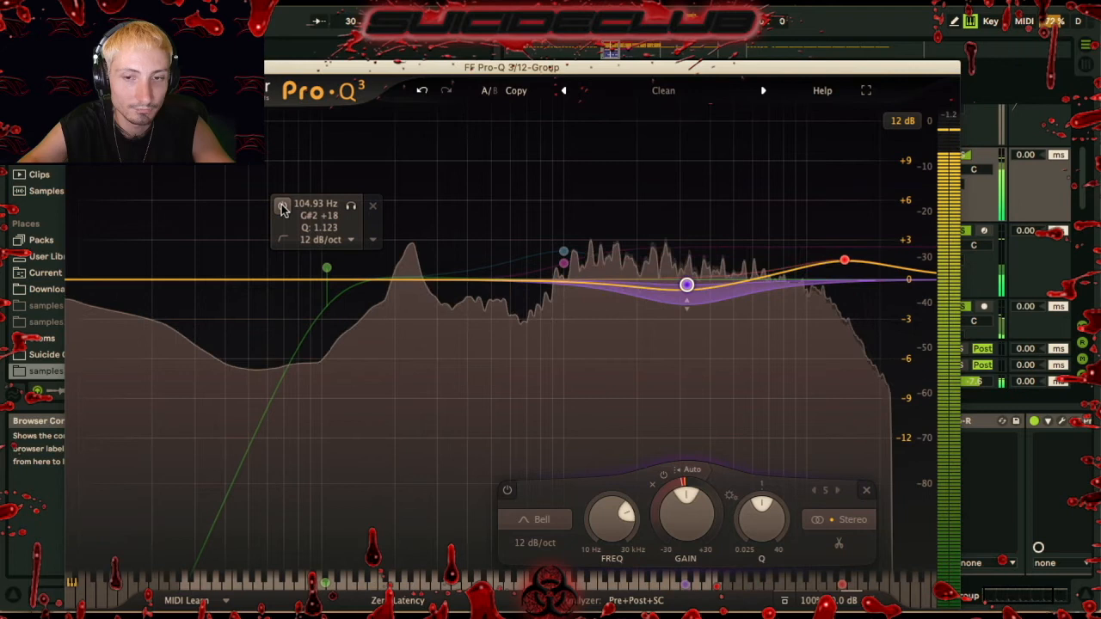
left_click(282, 206)
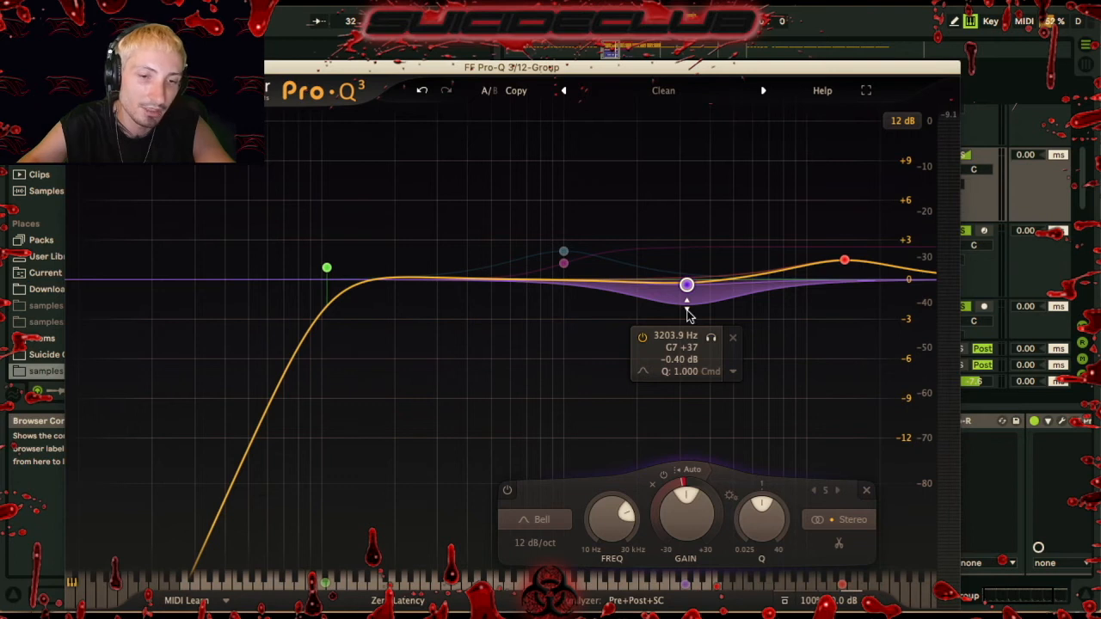
Deepen the dynamic cut of Pro-Q 3's 3203.9 Hz bell band during playback and compare it bypassed and active
key("space")
left_click_drag(686, 308, 685, 331)
left_click(642, 361)
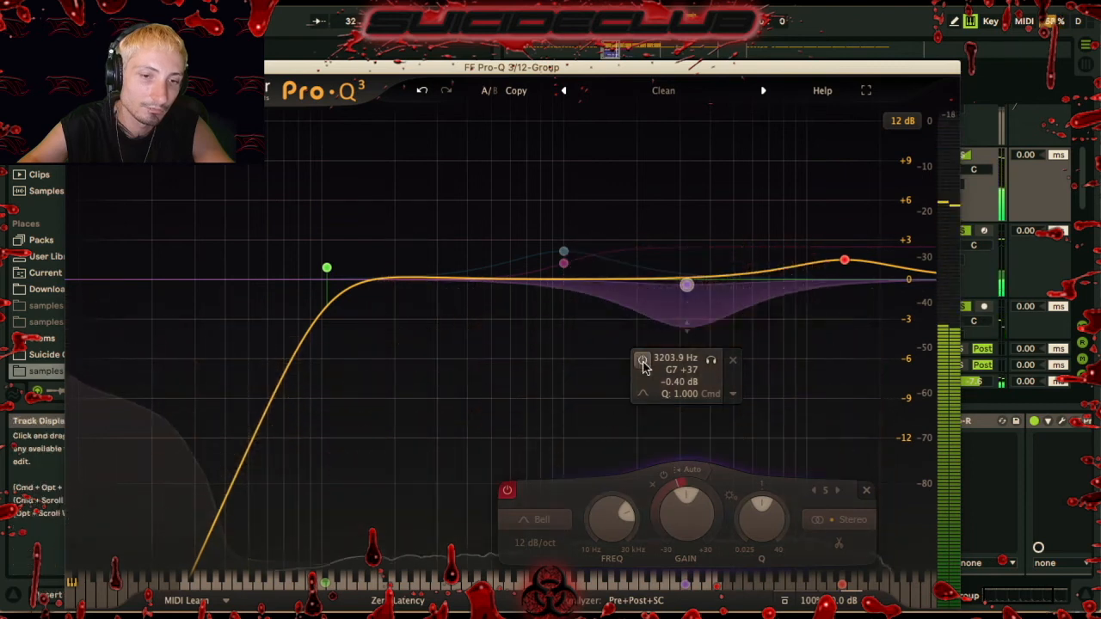
left_click(642, 363)
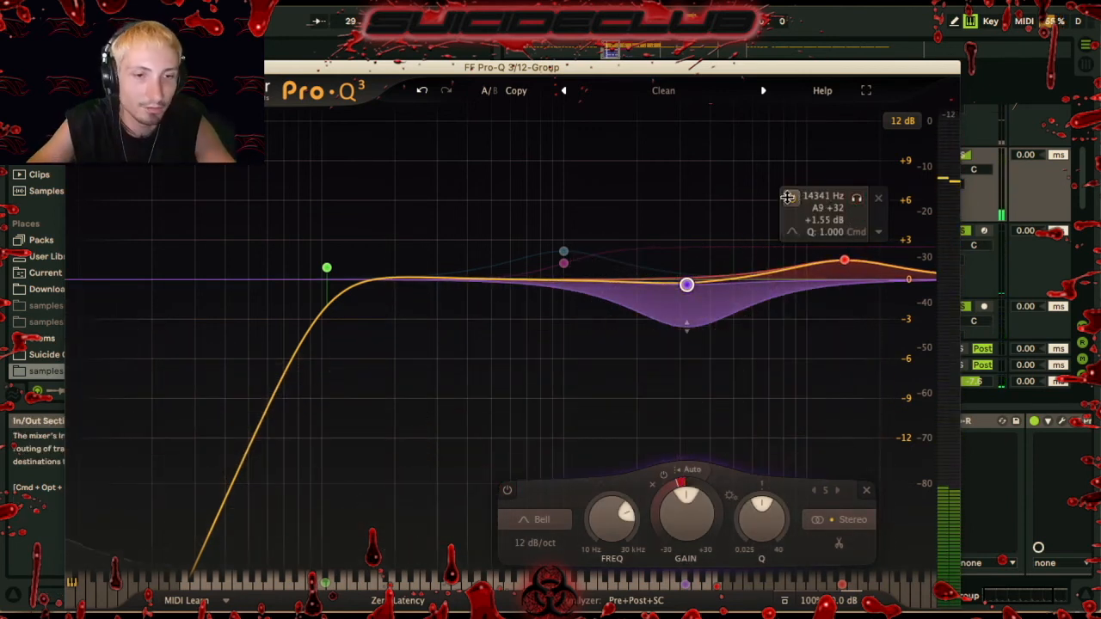
Compare Pro-Q 3's 14341 Hz bell boost bypassed and active, delete that band and close the EQ window
left_click(789, 198)
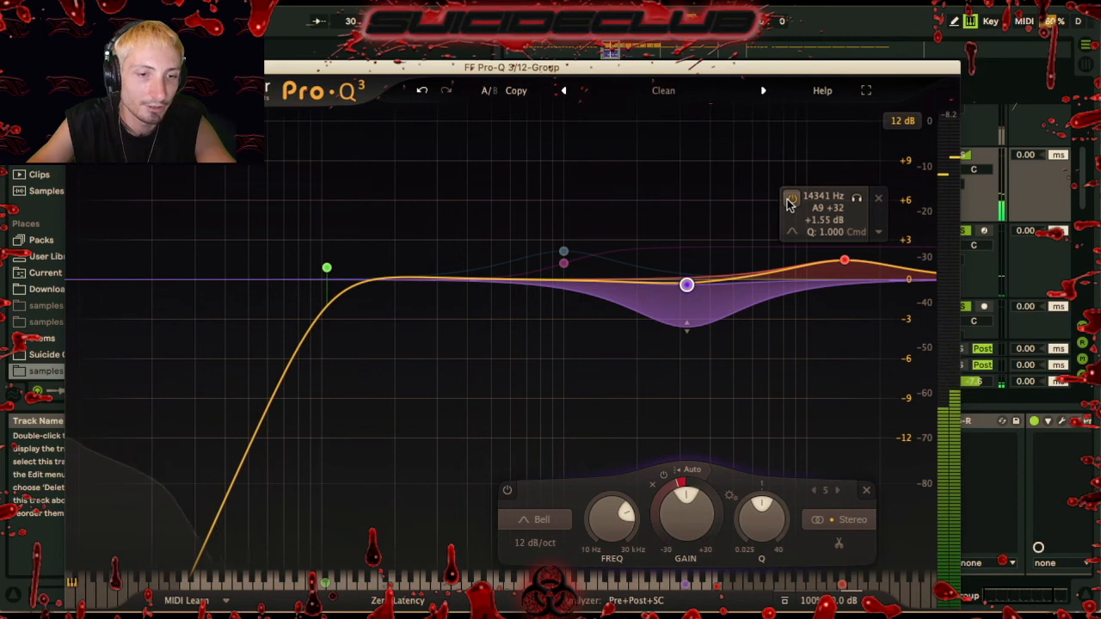
left_click(878, 197)
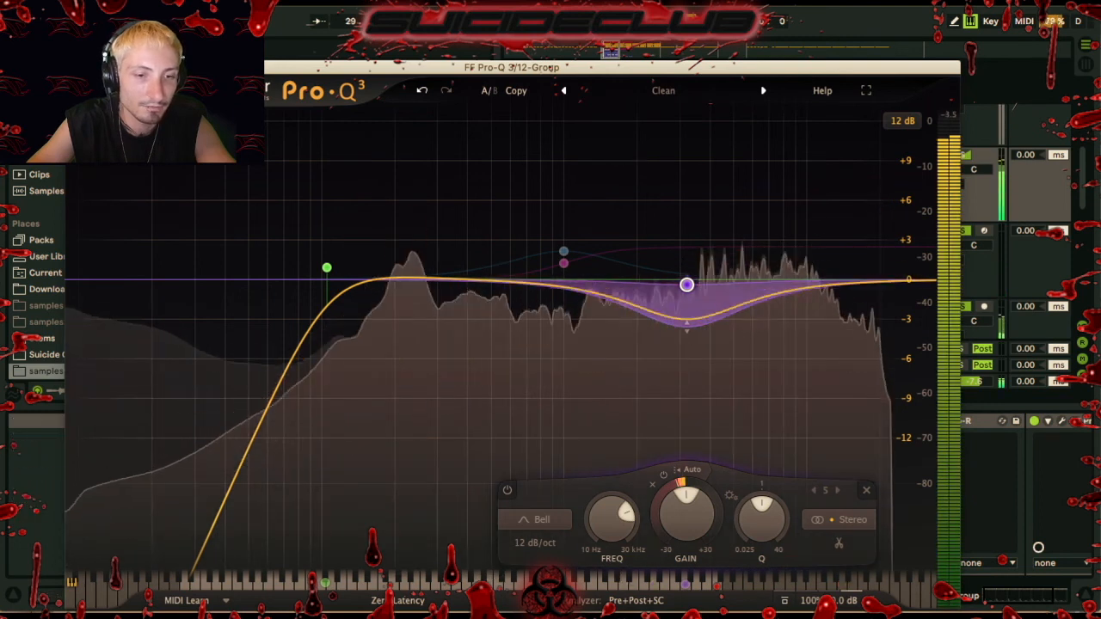
key("ctrl+alt+p")
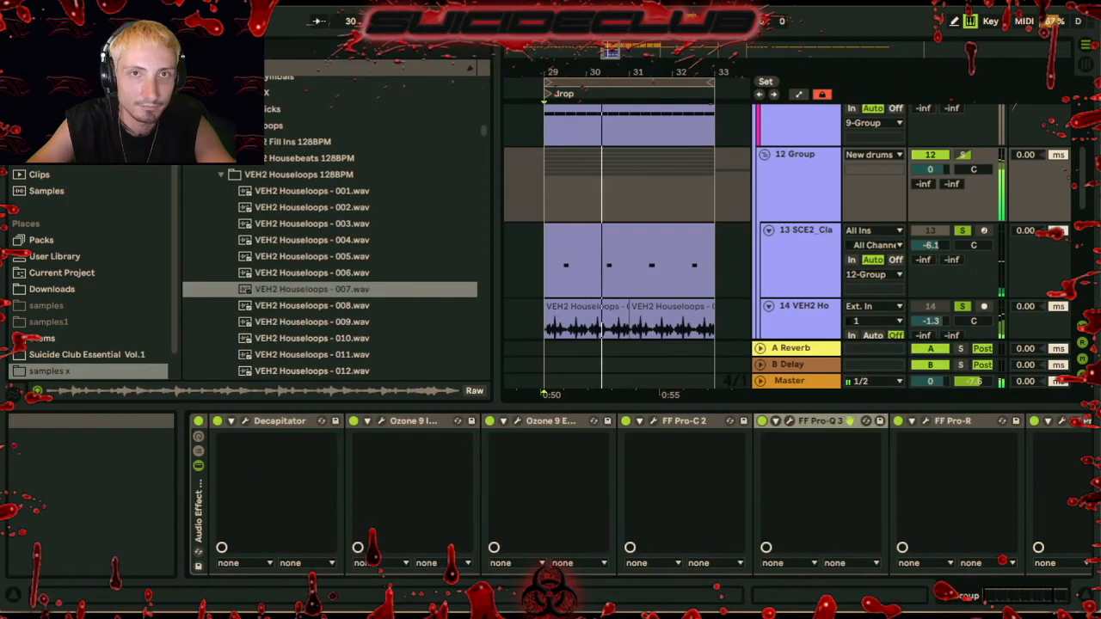
Inspect FF Pro-R's Small room preset list and its mix setting on 12 Group, and close the reverb window
left_click(954, 420)
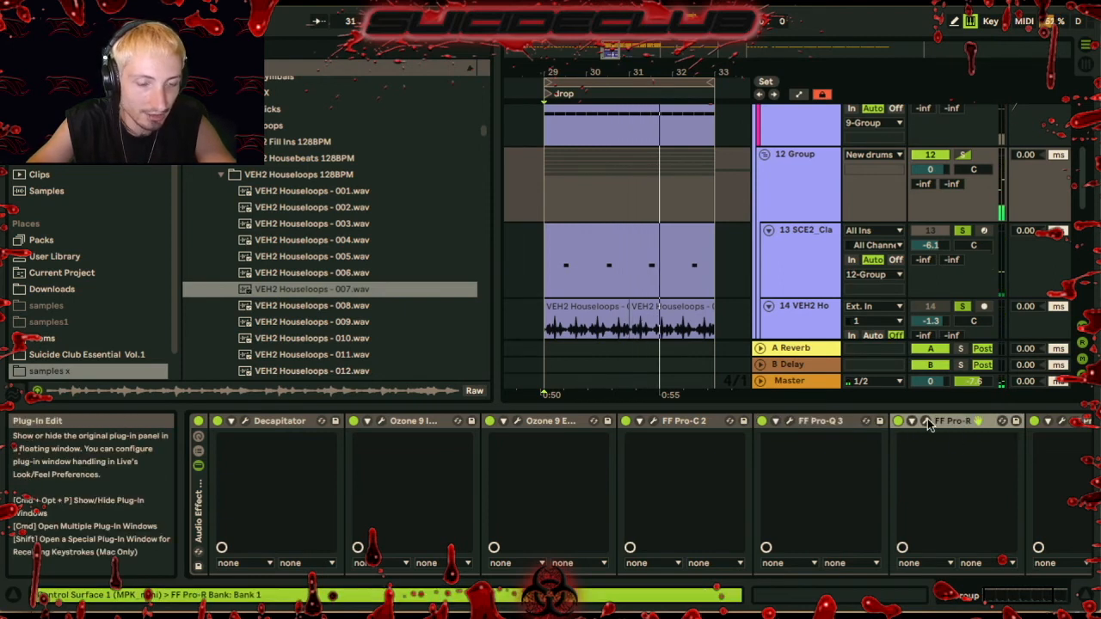
left_click(926, 420)
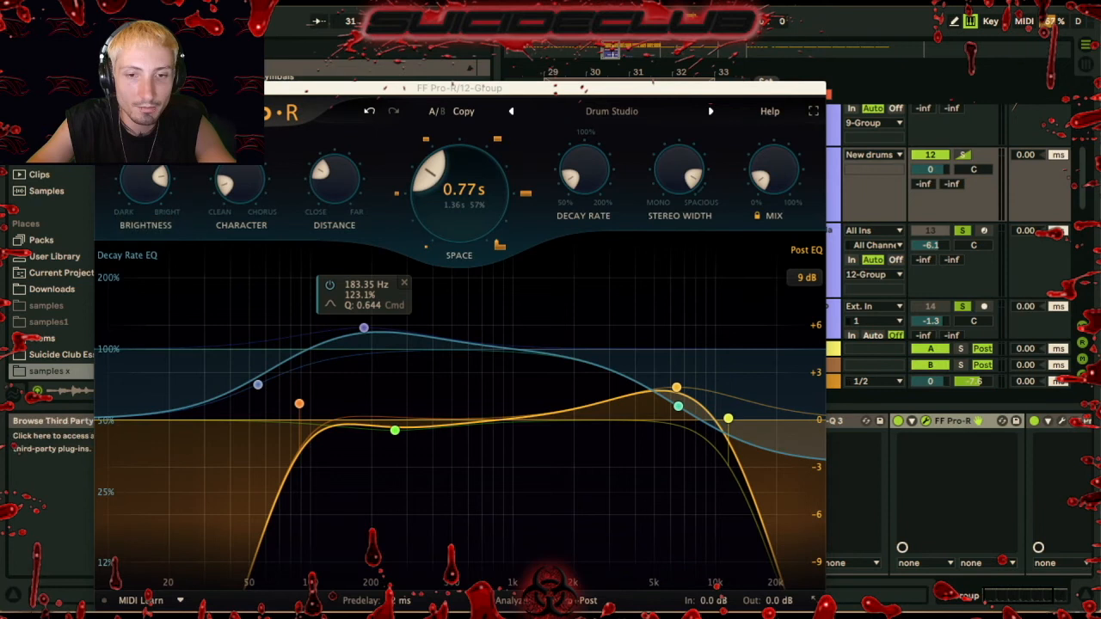
left_click_drag(287, 88, 326, 0)
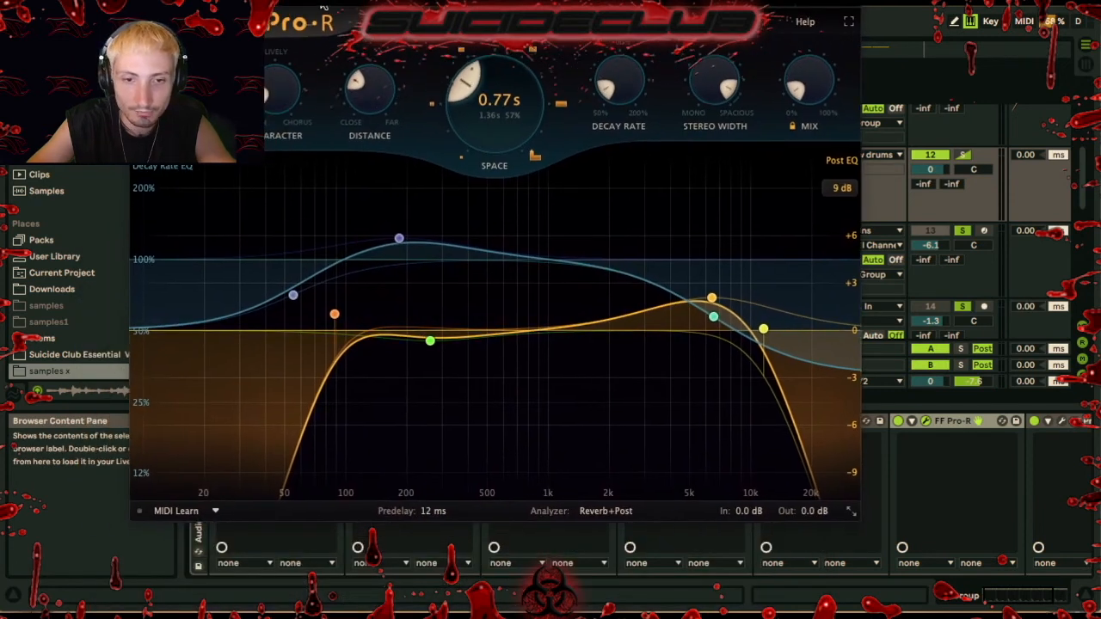
left_click(618, 40)
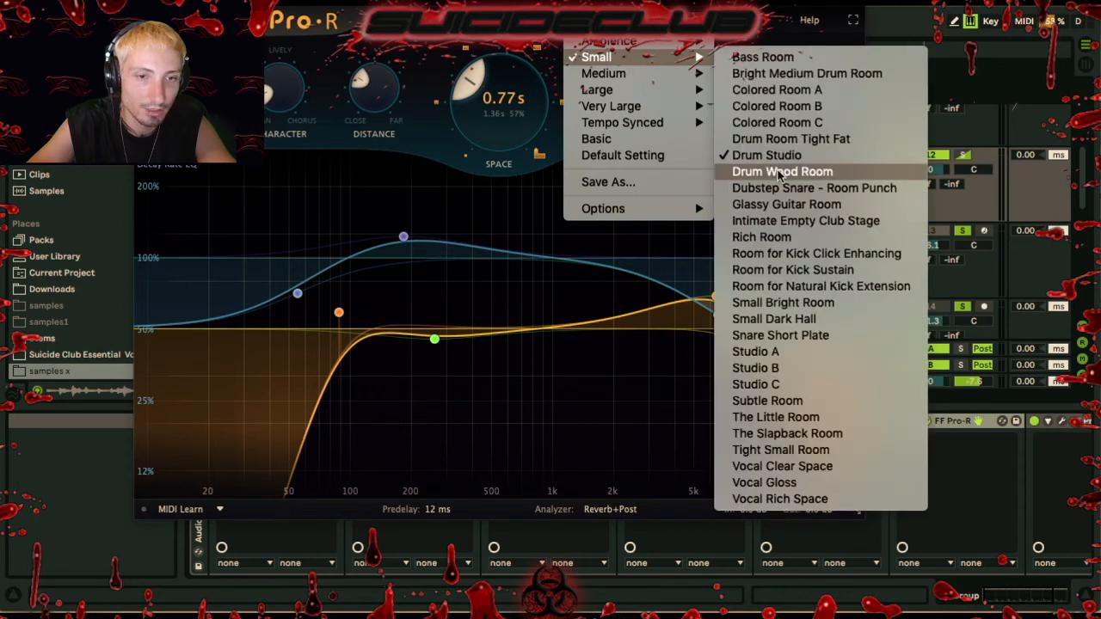
left_click(830, 114)
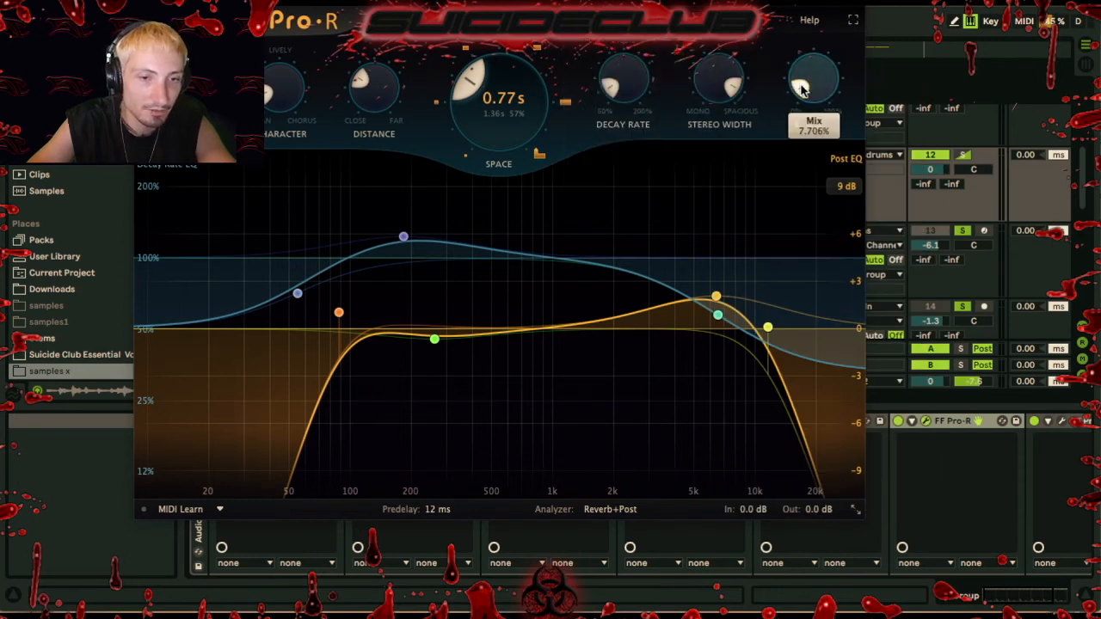
mouse_move(800, 89)
left_mouse_down()
mouse_move(806, 107)
mouse_move(801, 55)
mouse_move(794, 102)
left_mouse_up()
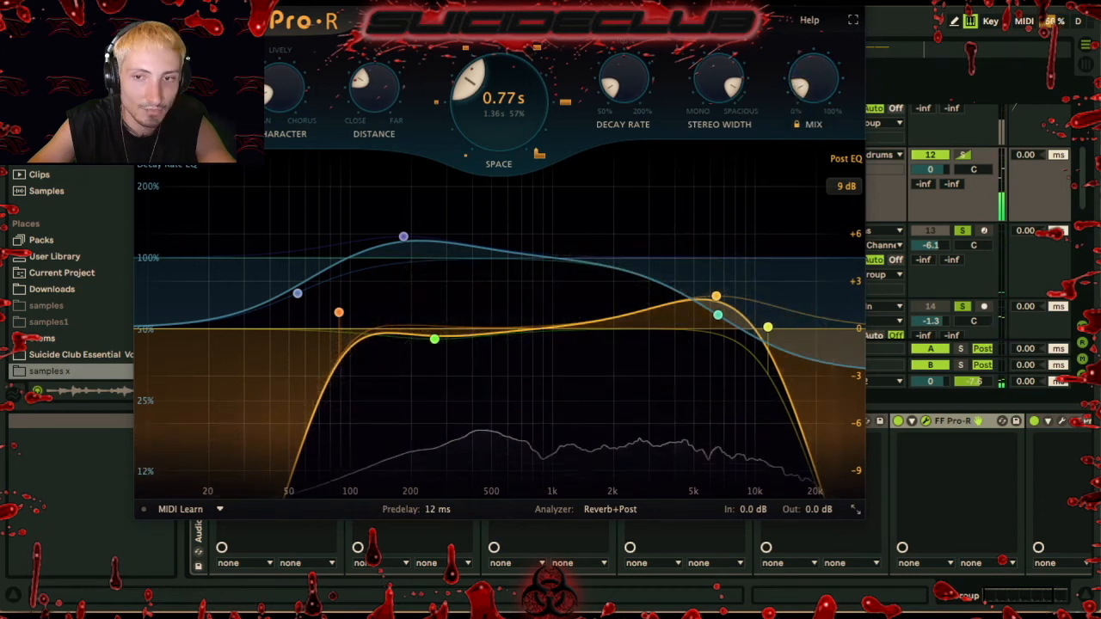
key("ctrl+alt+p")
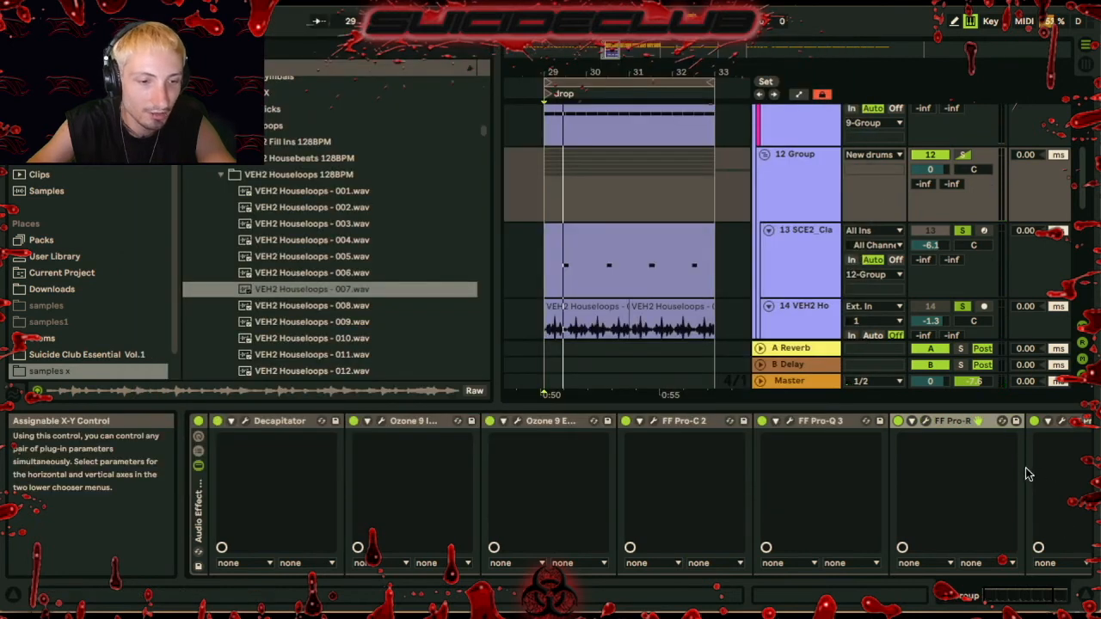
Check the FF Pro-L 2 limiter on 12 Group during playback and delete it from the effects rack
scroll(1025, 474, "down", 2)
left_click(882, 423)
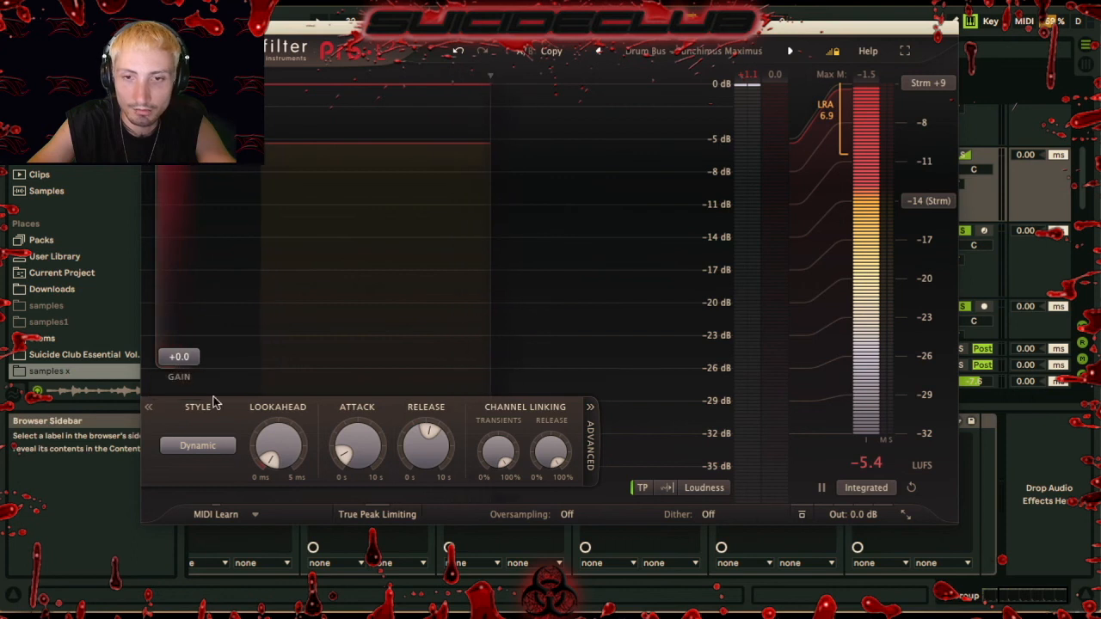
key("space")
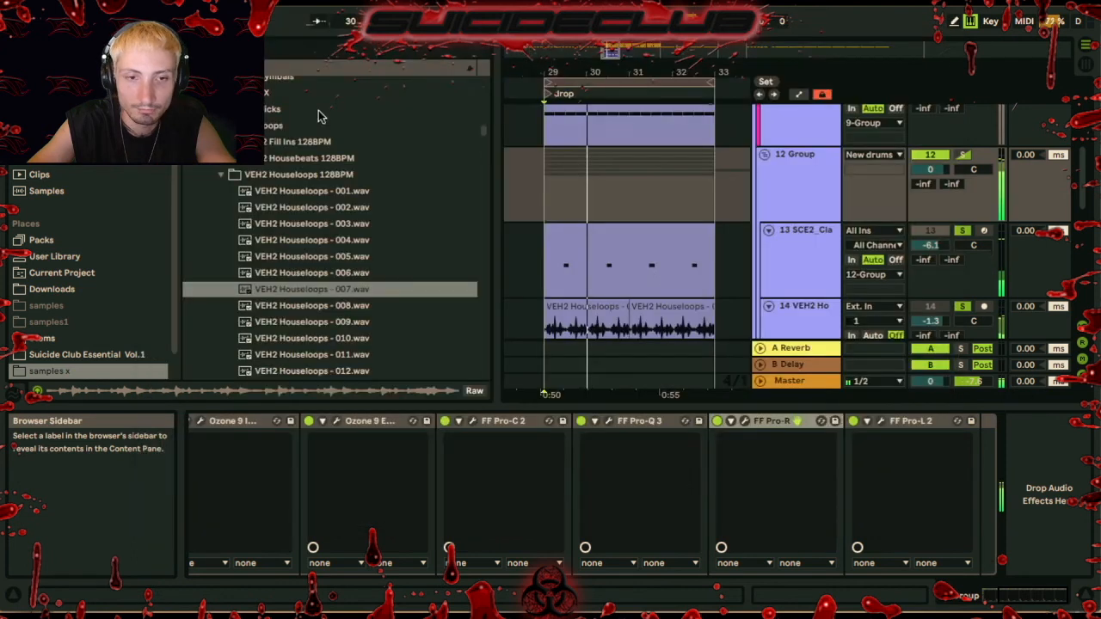
key("ctrl+alt+p")
left_click(917, 421)
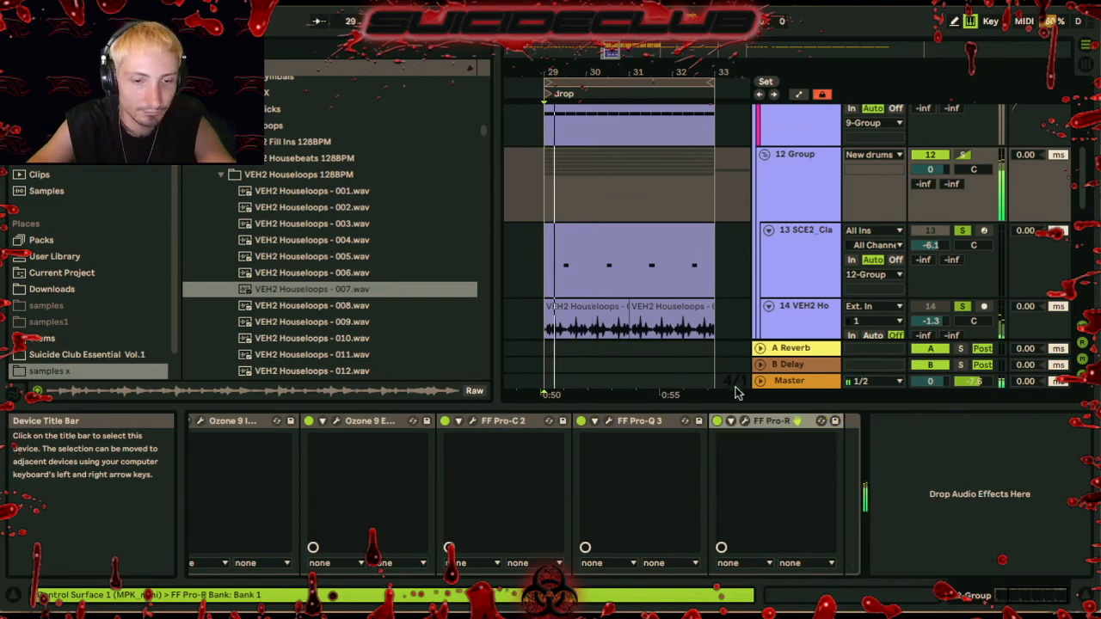
Solo the whole New drums group in place of the individually soloed clap and loop tracks in 12 Group
left_click(812, 247)
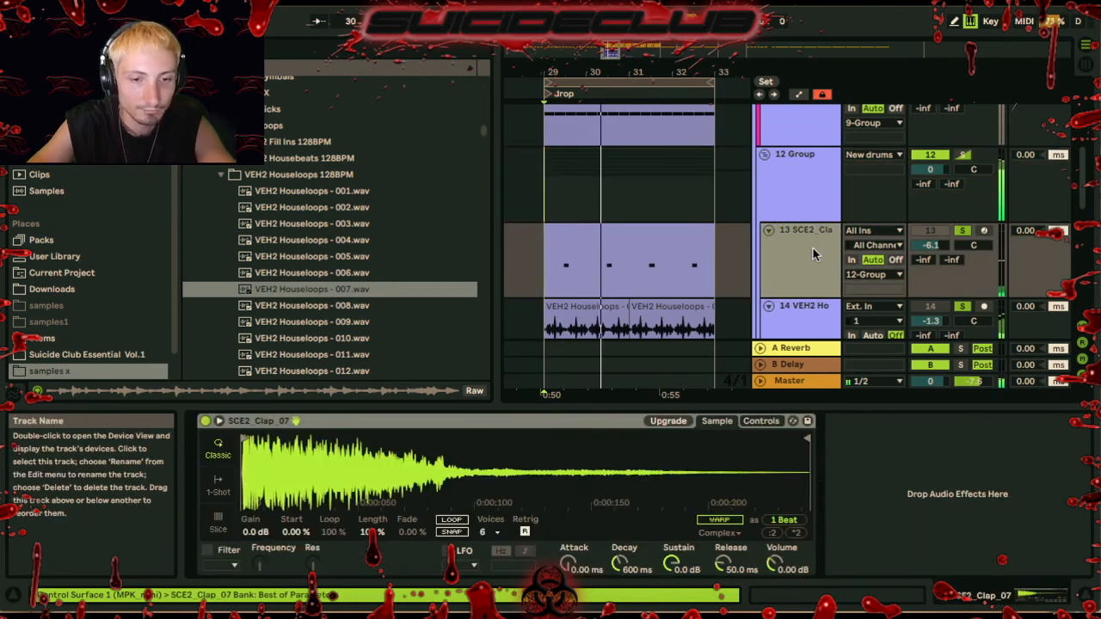
scroll(813, 247, "down", 1)
left_click(787, 158)
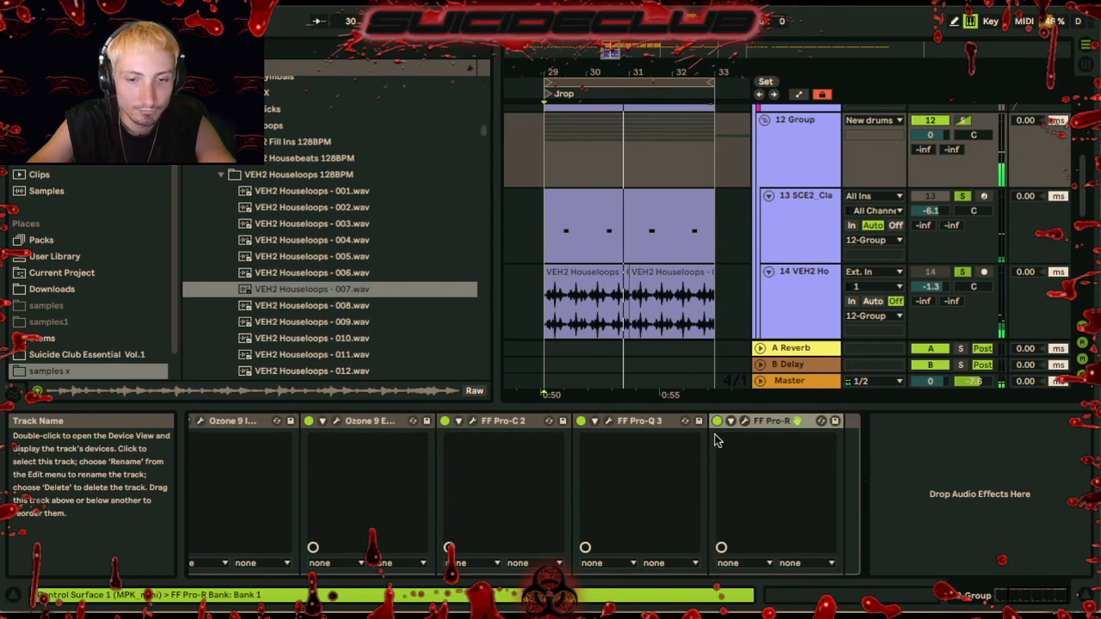
scroll(785, 198, "up", 2)
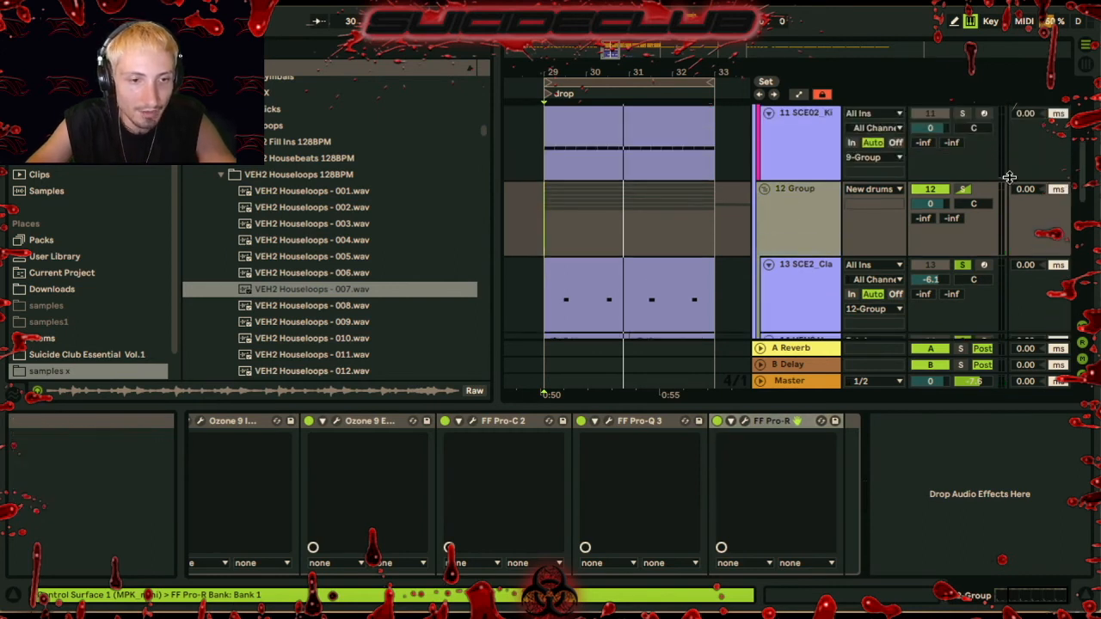
scroll(964, 177, "up", 1)
scroll(955, 172, "up", 2)
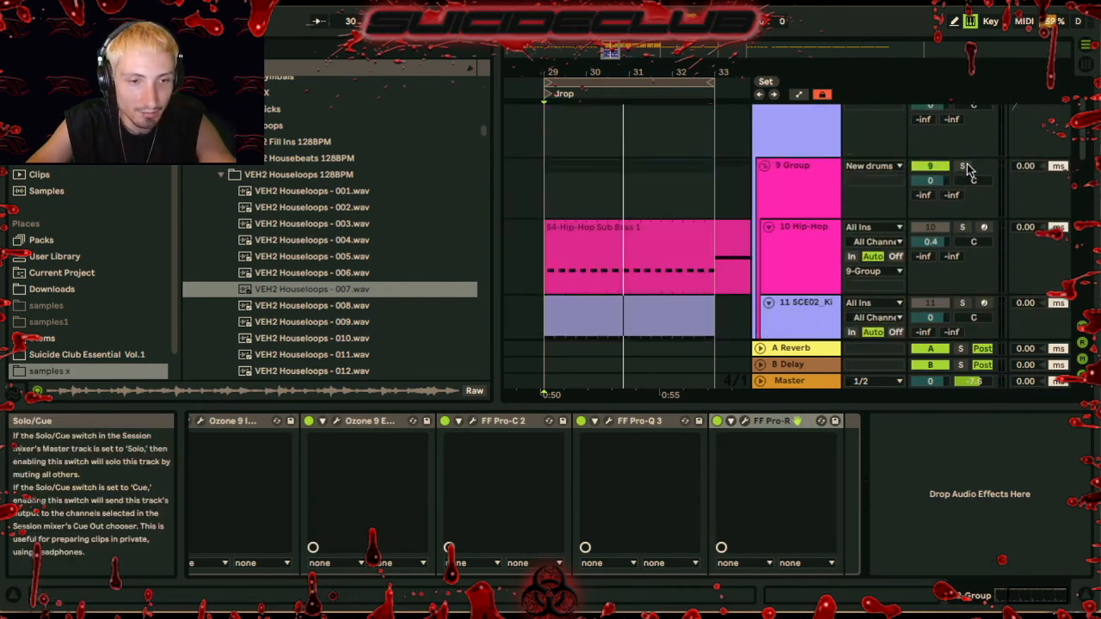
scroll(967, 164, "up", 1)
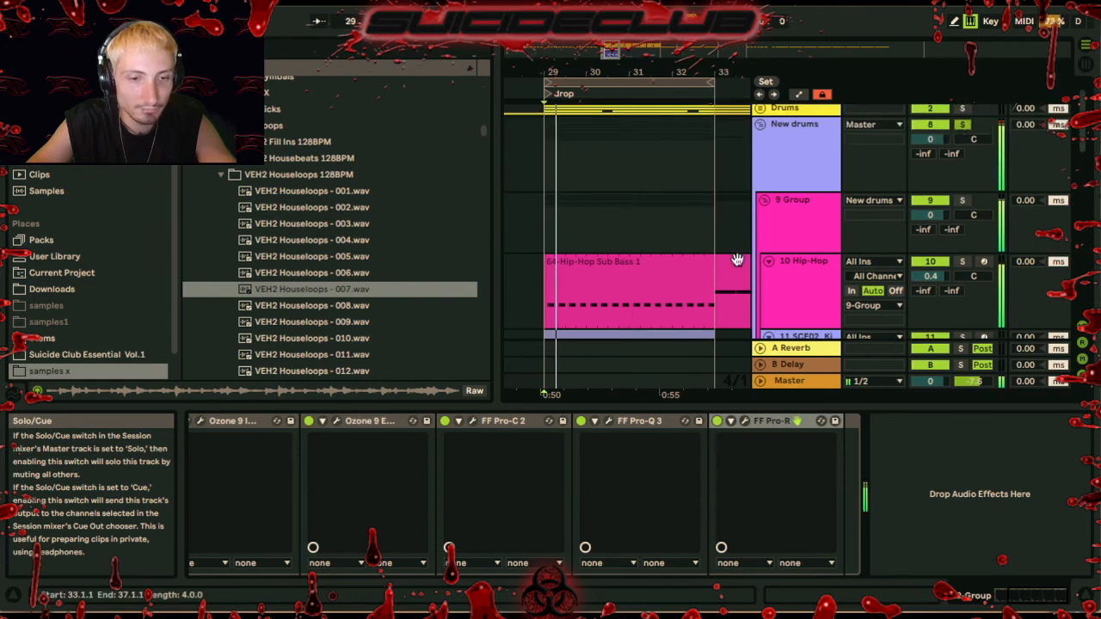
Show the devices of SCE2 snare track 15 in 12 Group, check its volume and solo the track
scroll(737, 258, "down", 3)
scroll(737, 258, "down", 8)
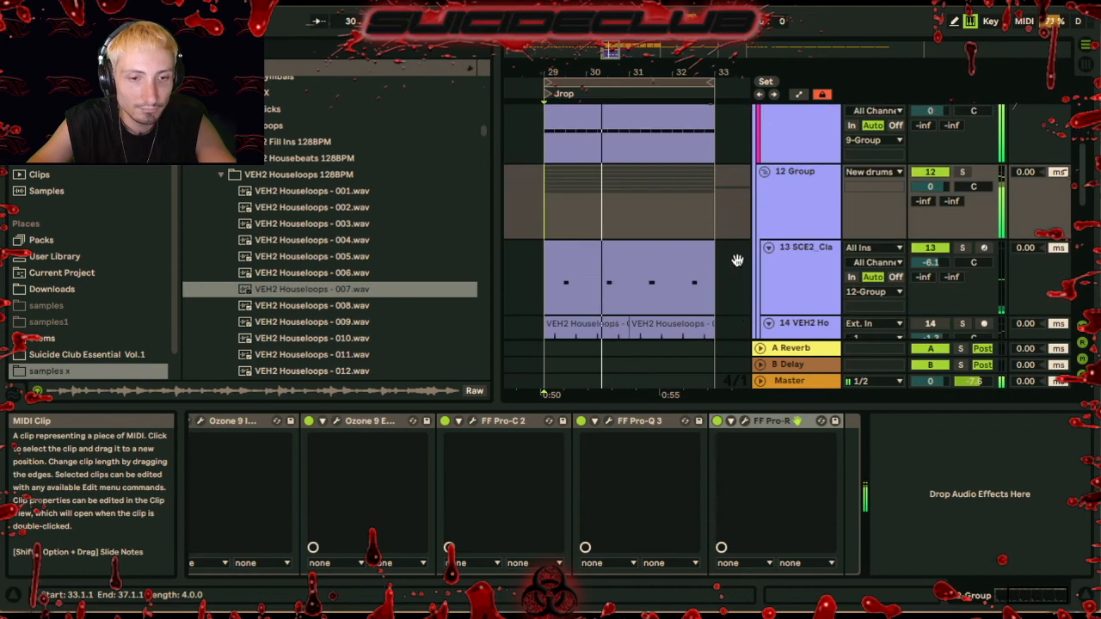
left_click(769, 256)
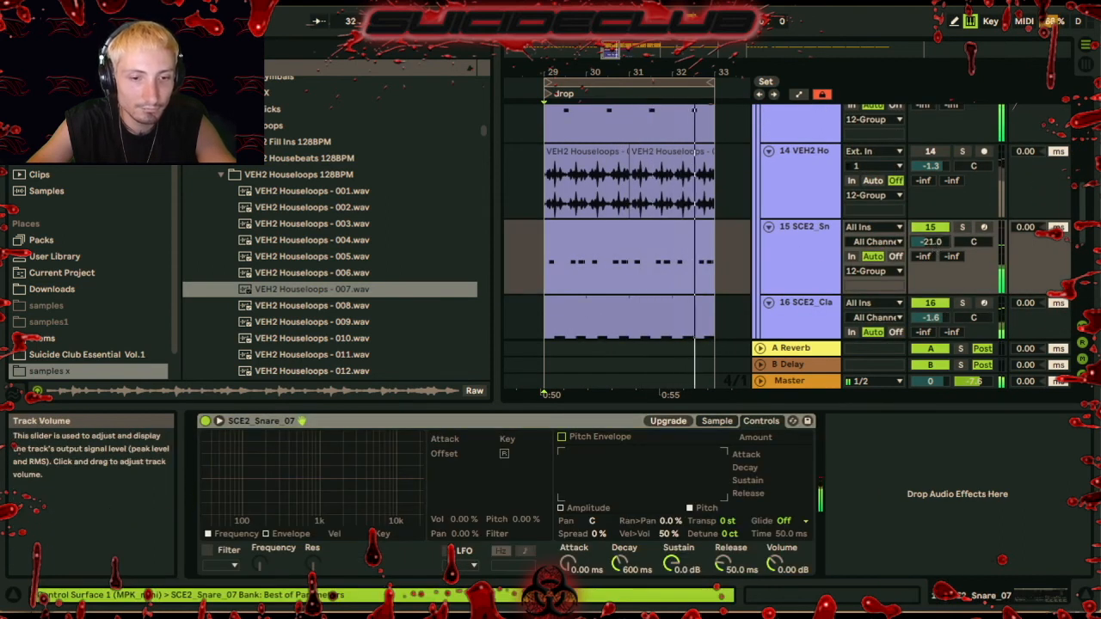
left_click_drag(933, 245, 933, 249)
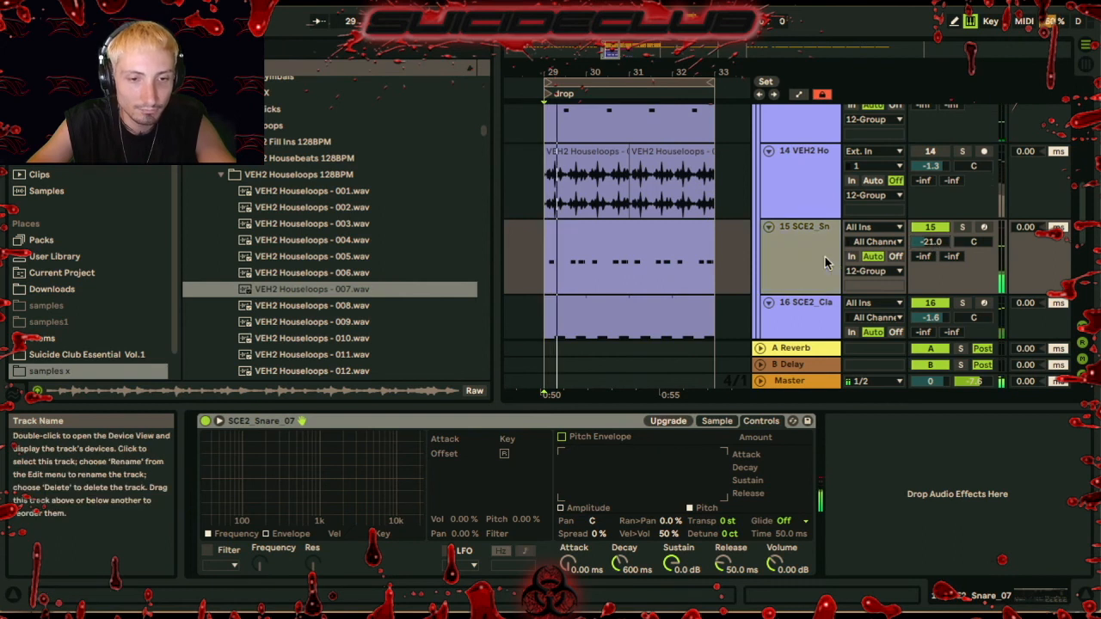
left_click(961, 227)
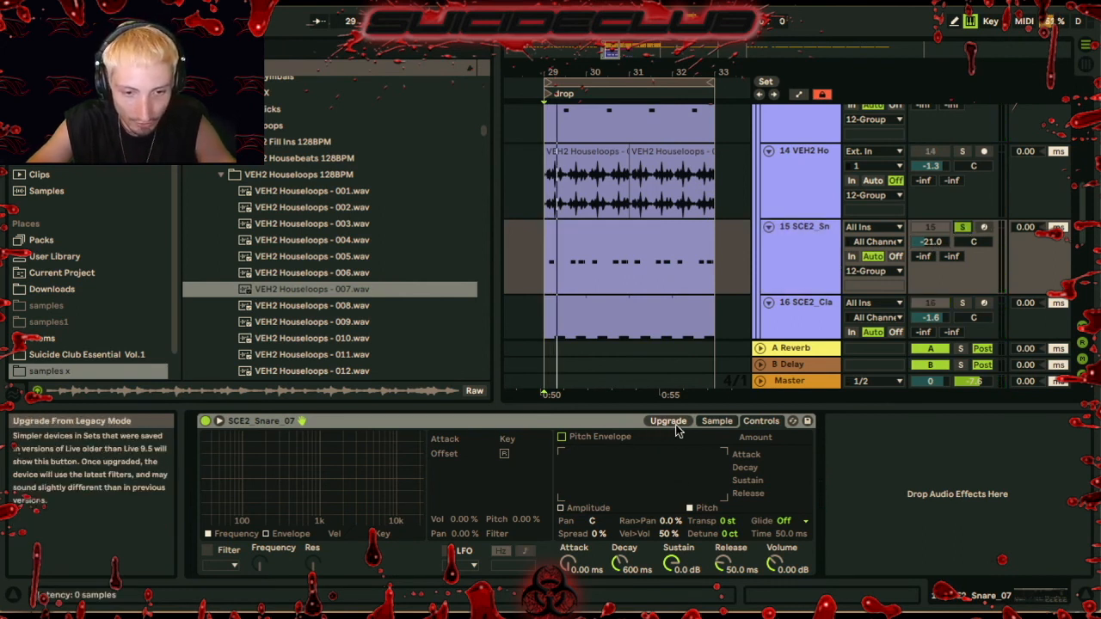
Switch the snare's Simpler to 1-Shot mode with a 97.3 ms fade-out and a shortened sample end, auditioning it in playback
left_click(711, 424)
left_click(221, 491)
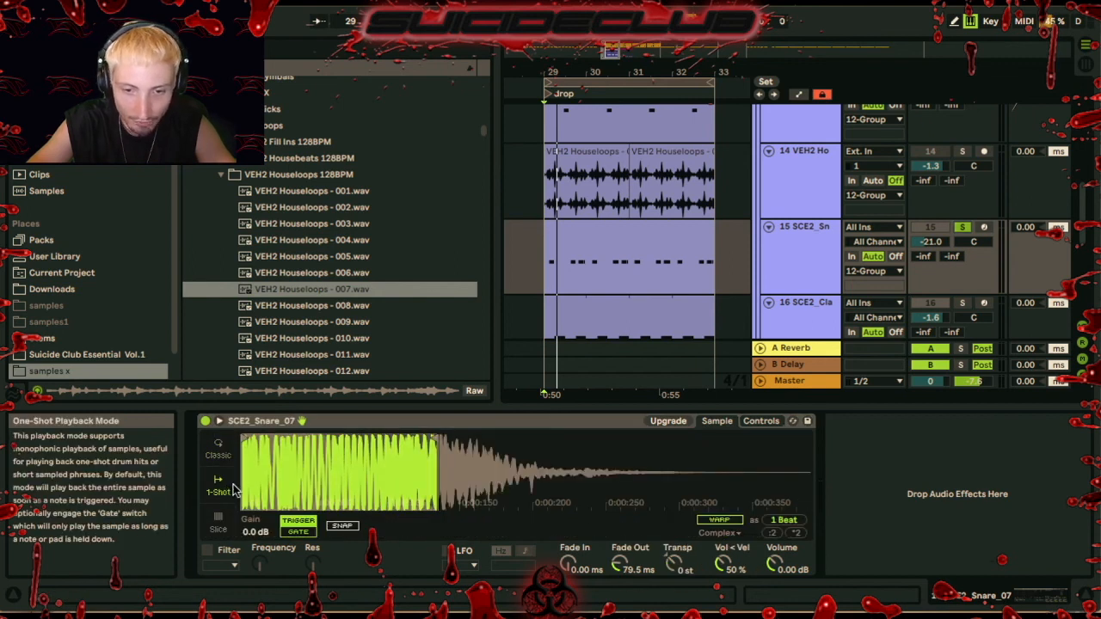
left_click(631, 567)
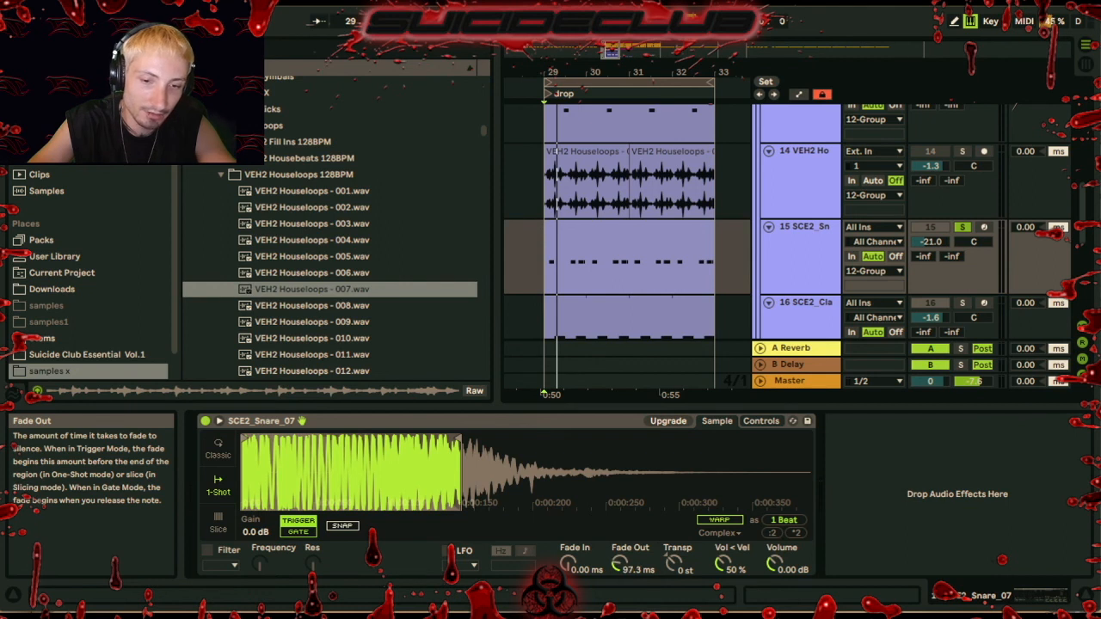
key("space")
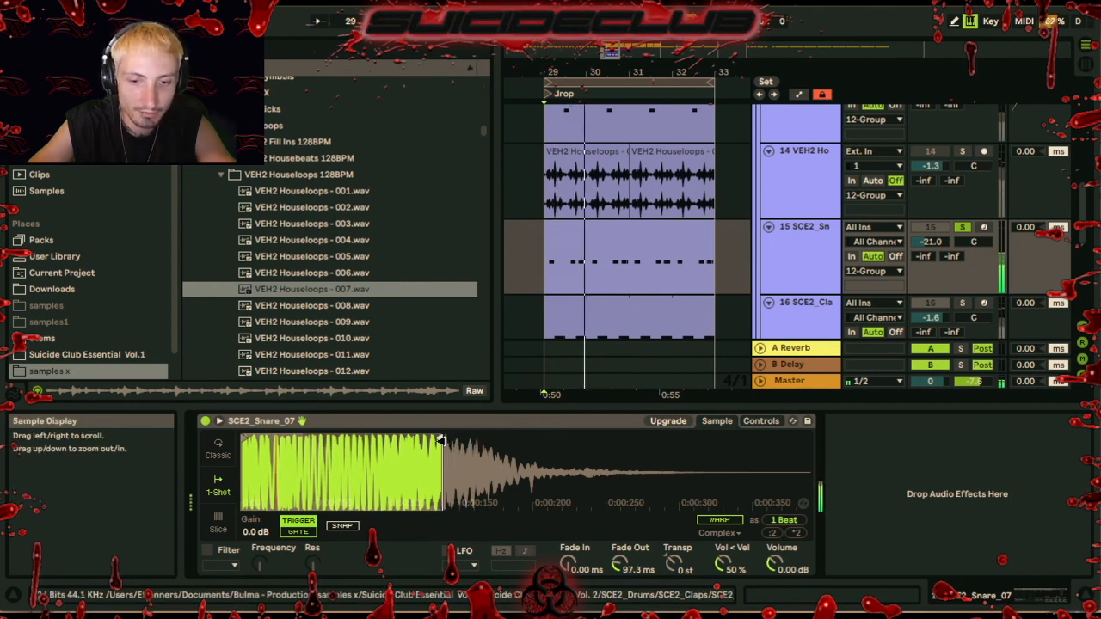
Unsolo SCE2 snare track 15 and set its volume to -22.1 dB while the full drop plays
scroll(830, 217, "up", 5)
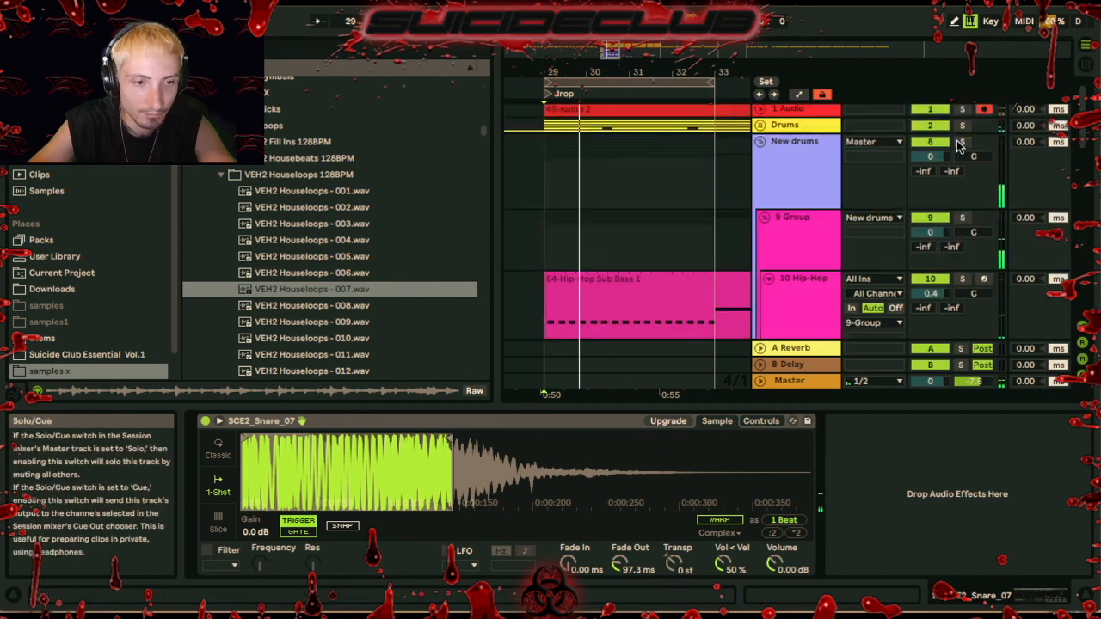
scroll(830, 217, "down", 2)
scroll(827, 218, "down", 1)
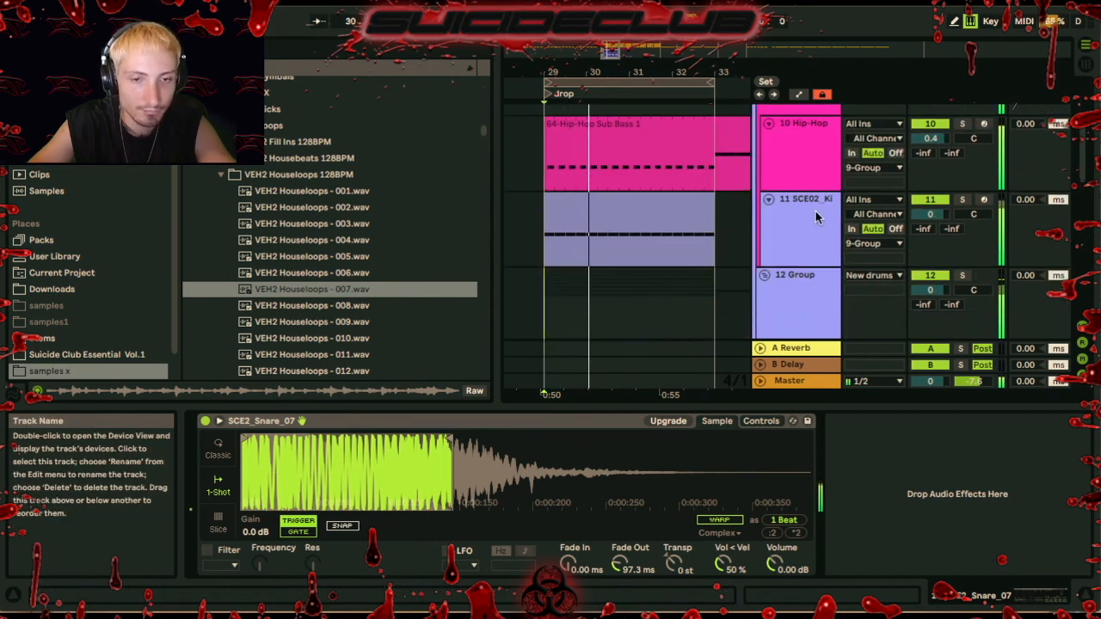
scroll(817, 216, "down", 6)
left_click_drag(934, 243, 936, 245)
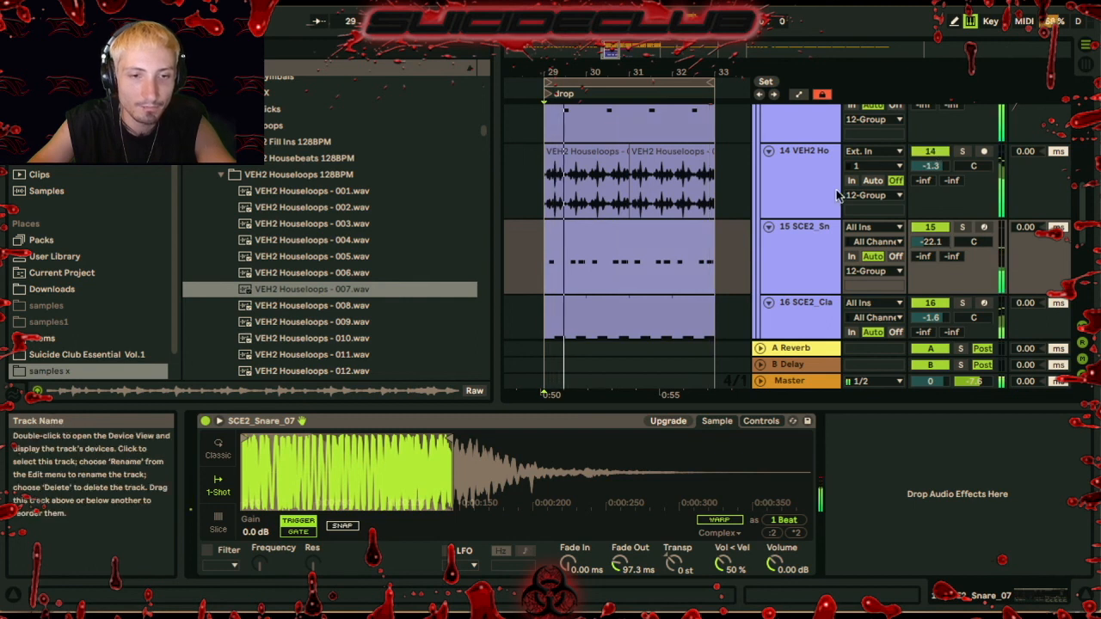
Check the EQ Eight on VEH2 loop track 14 and compare the drop with the 10 Hip-Hop sub bass muted and unmuted
left_click(826, 162)
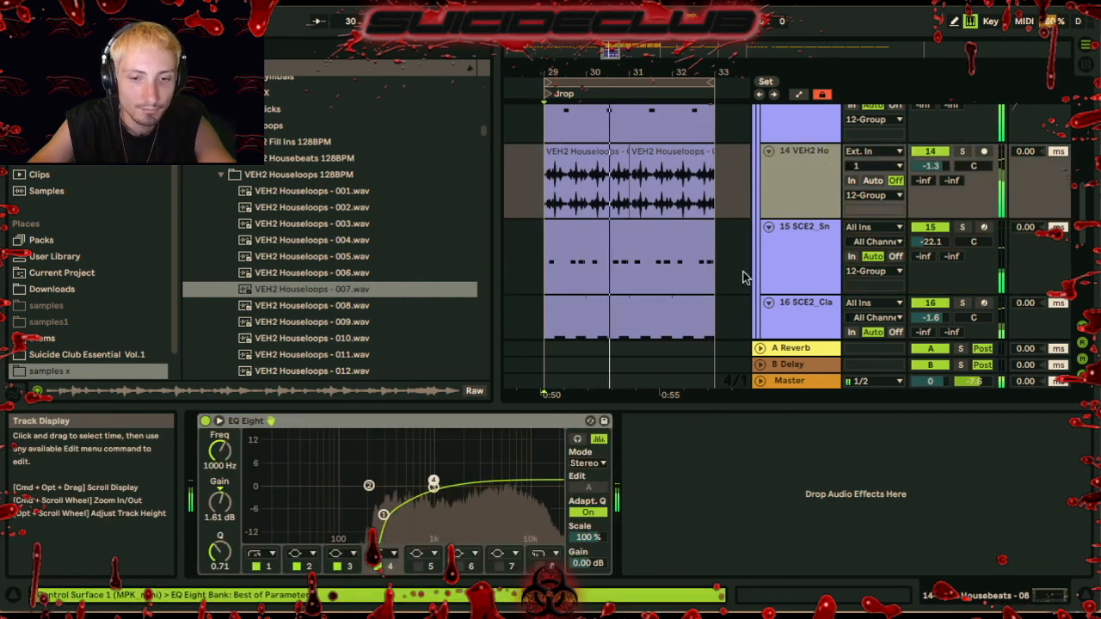
scroll(757, 242, "up", 2)
scroll(757, 241, "up", 8)
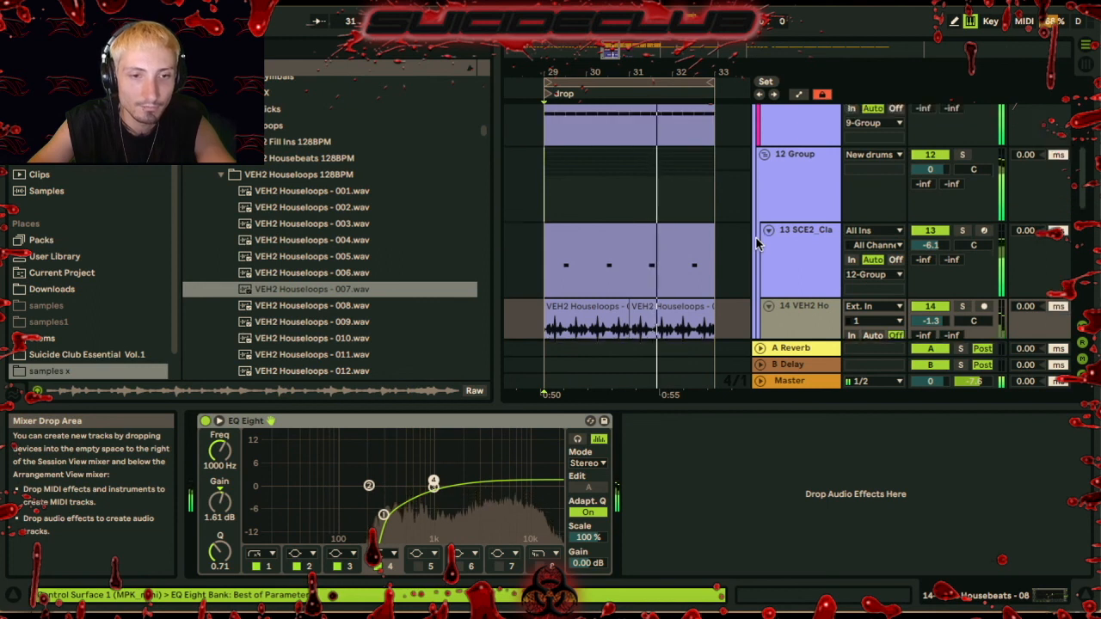
left_click(917, 178)
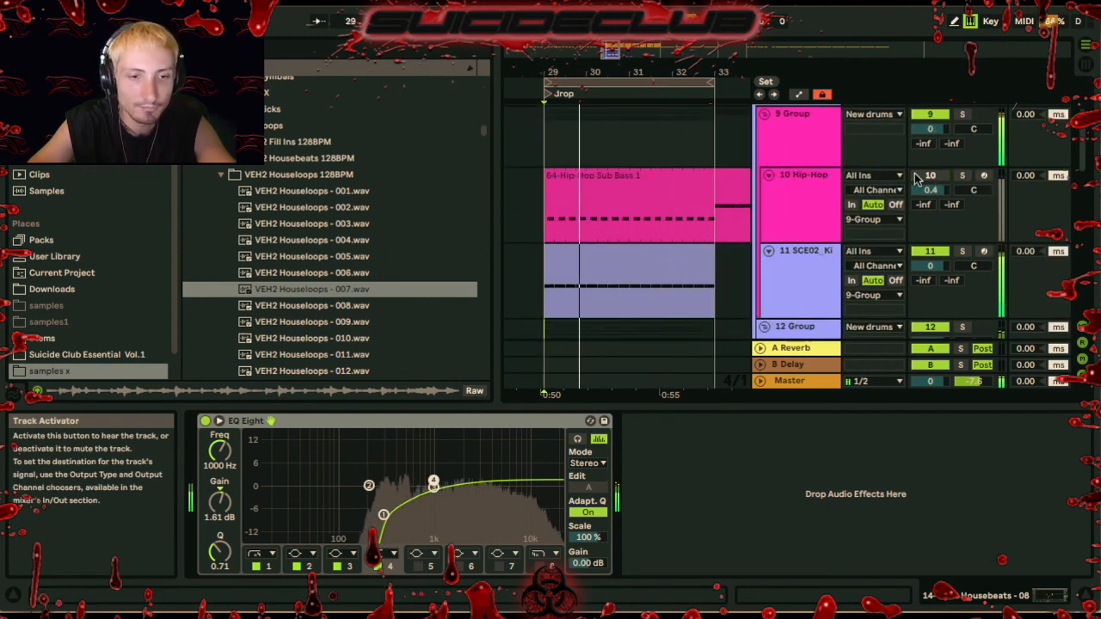
left_click(916, 178)
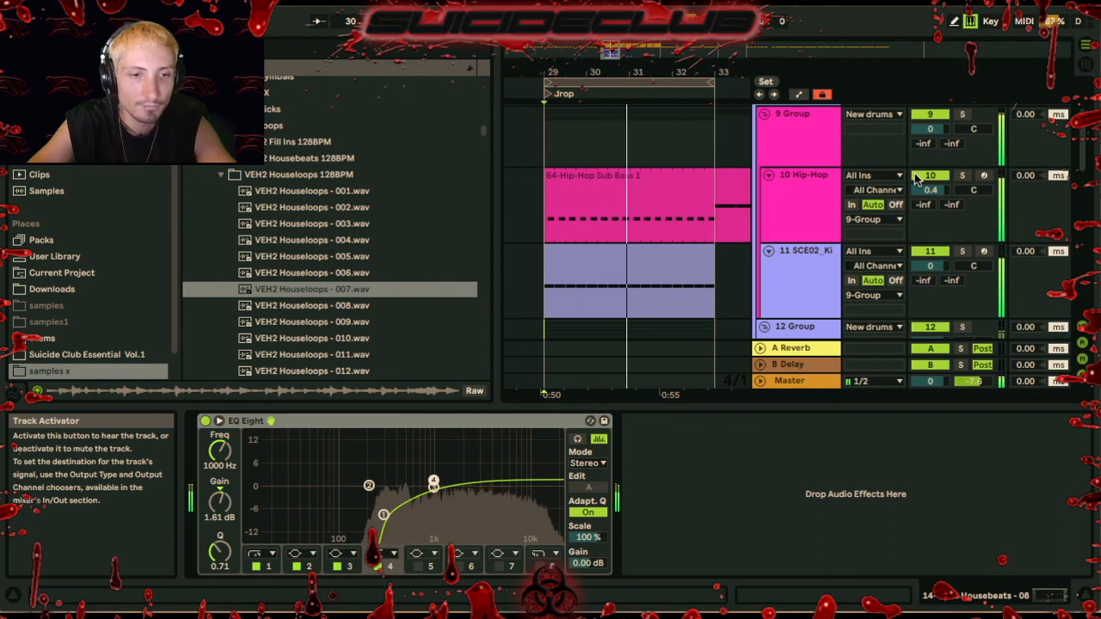
scroll(916, 178, "down", 6)
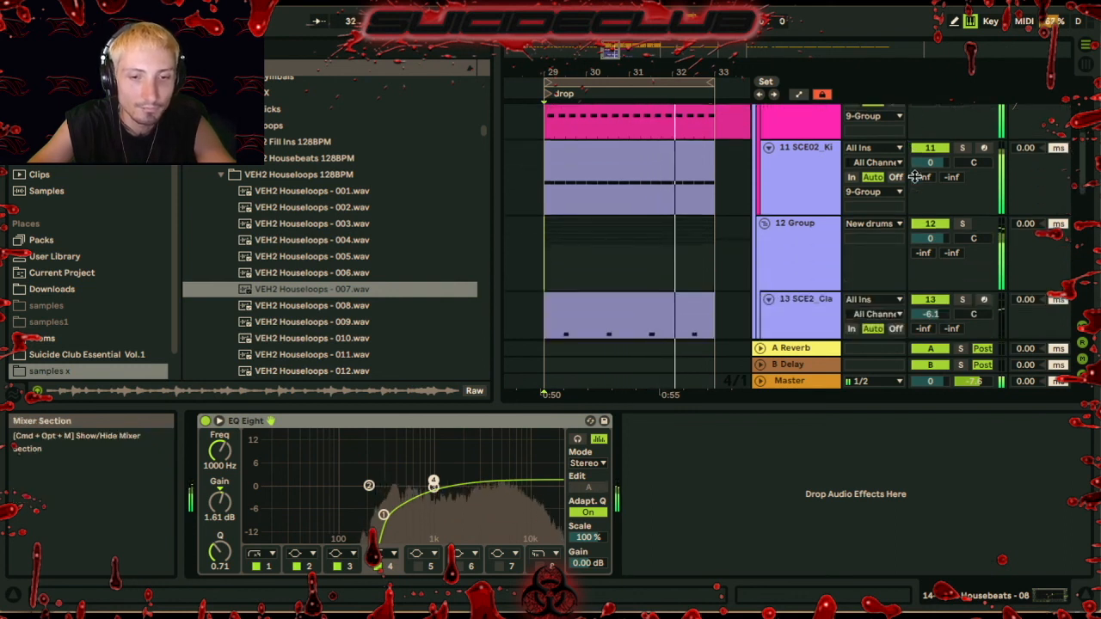
scroll(915, 177, "down", 3)
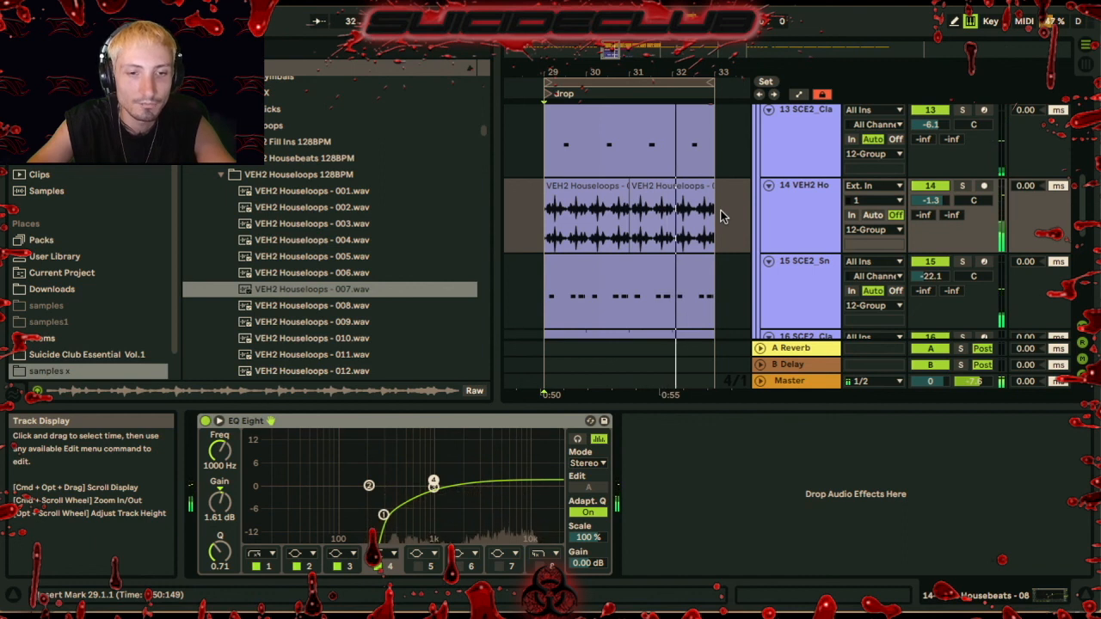
scroll(721, 217, "up", 5)
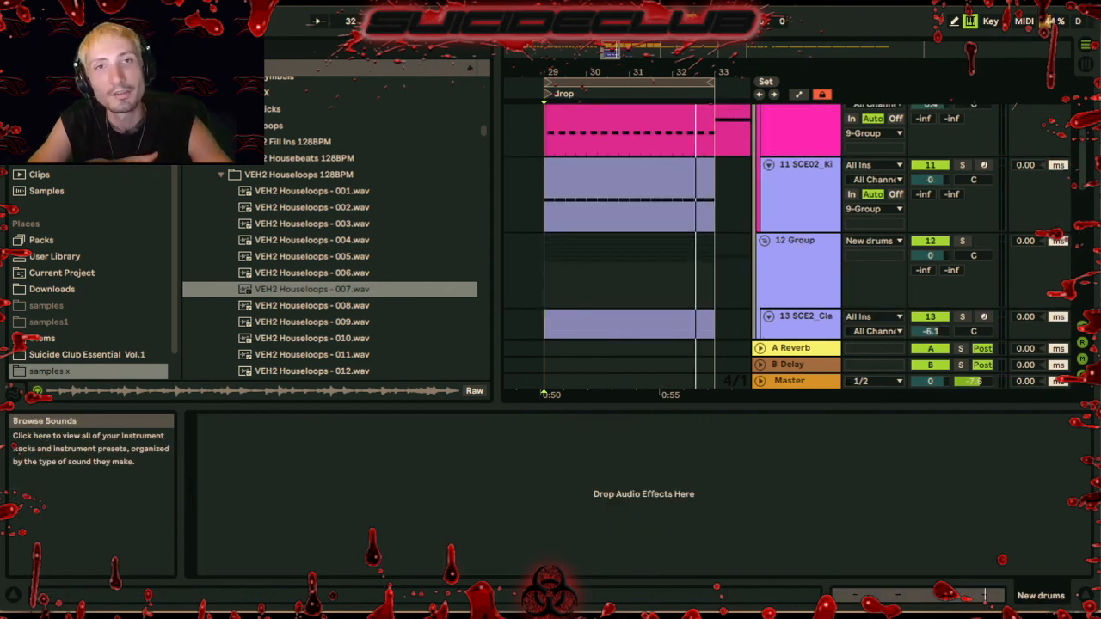